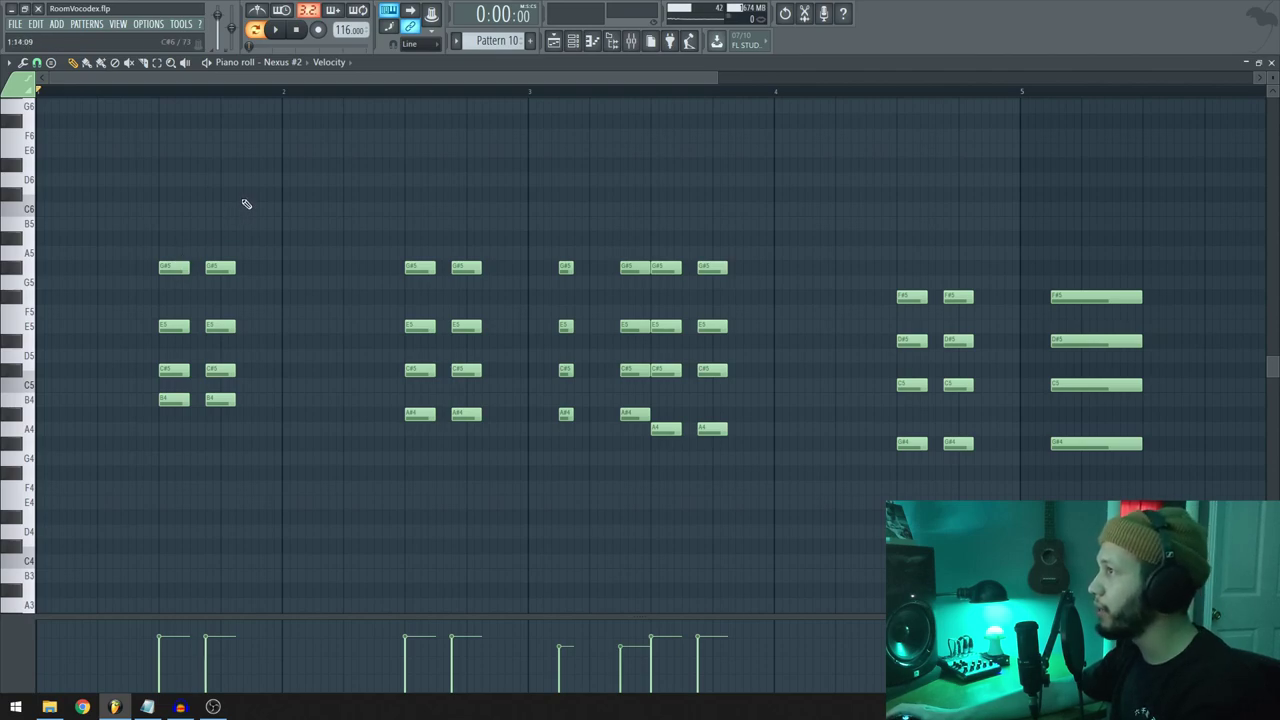
Play back the Nexus #2 chords of Pattern 10 in the piano roll and return to the playlist
{"action": "key", "text": "space"}
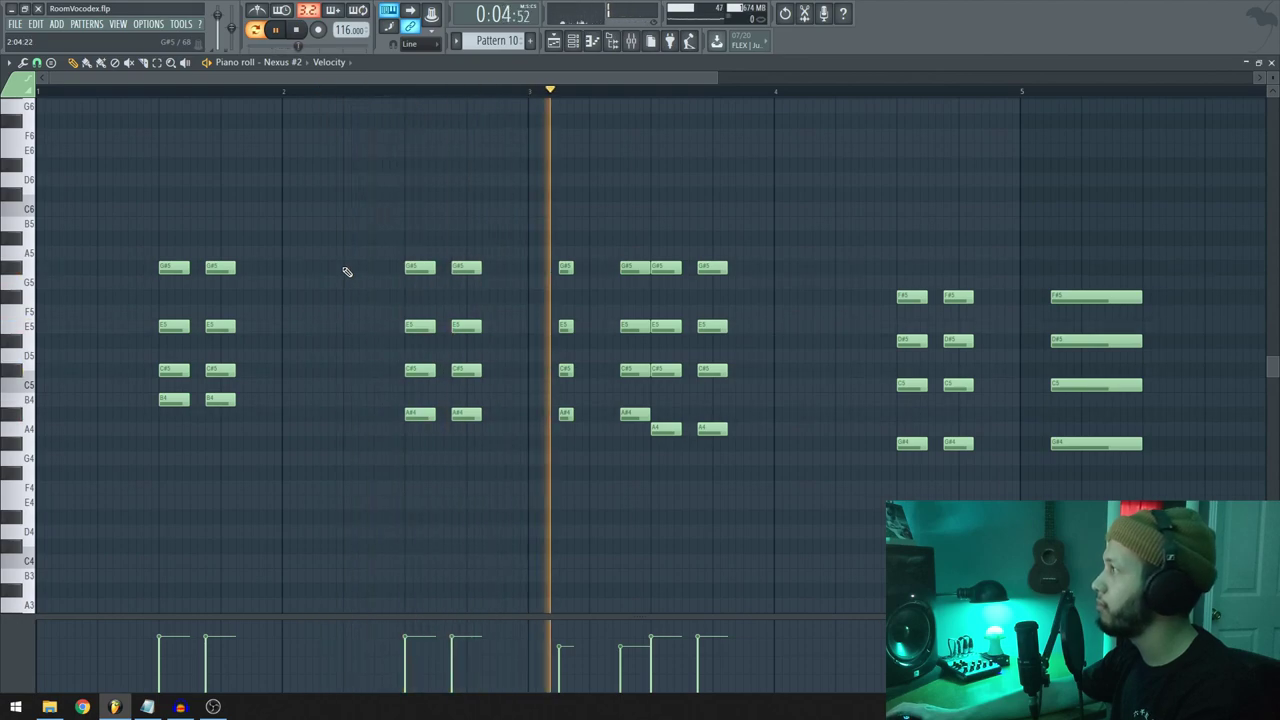
{"action": "scroll", "coordinate": [345, 271], "scroll_direction": "down", "scroll_amount": 3}
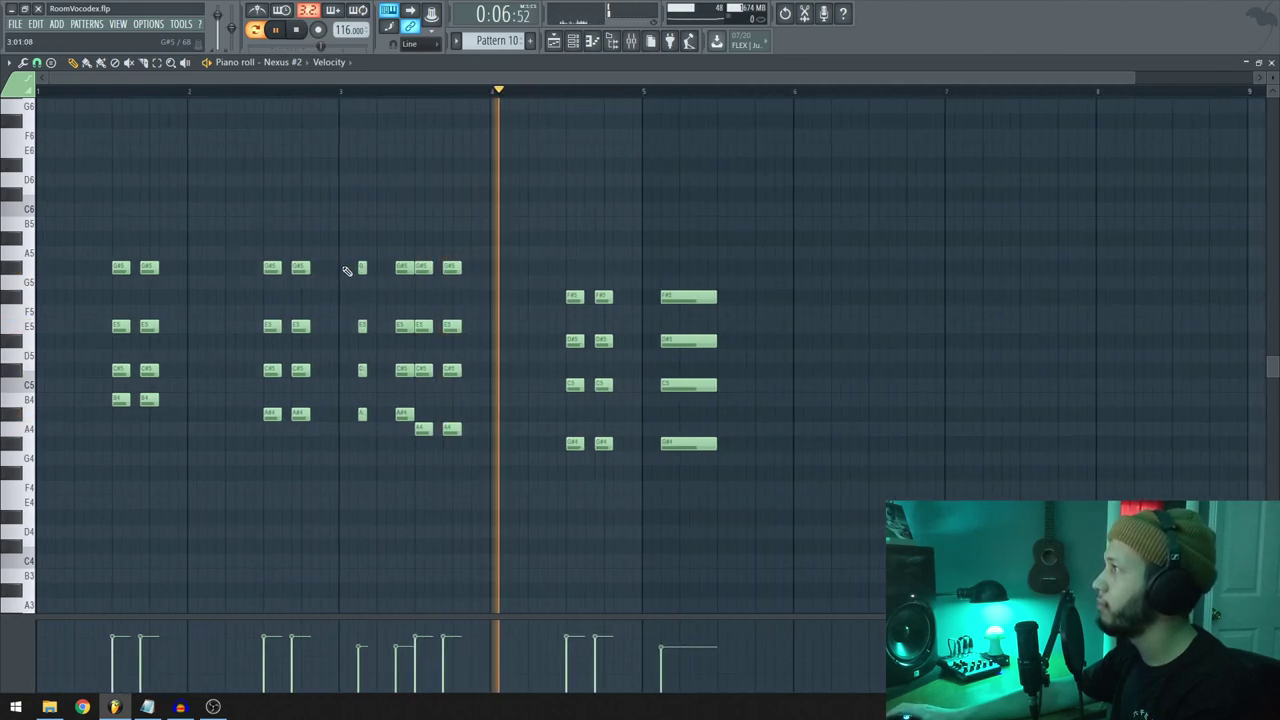
{"action": "key", "text": "space"}
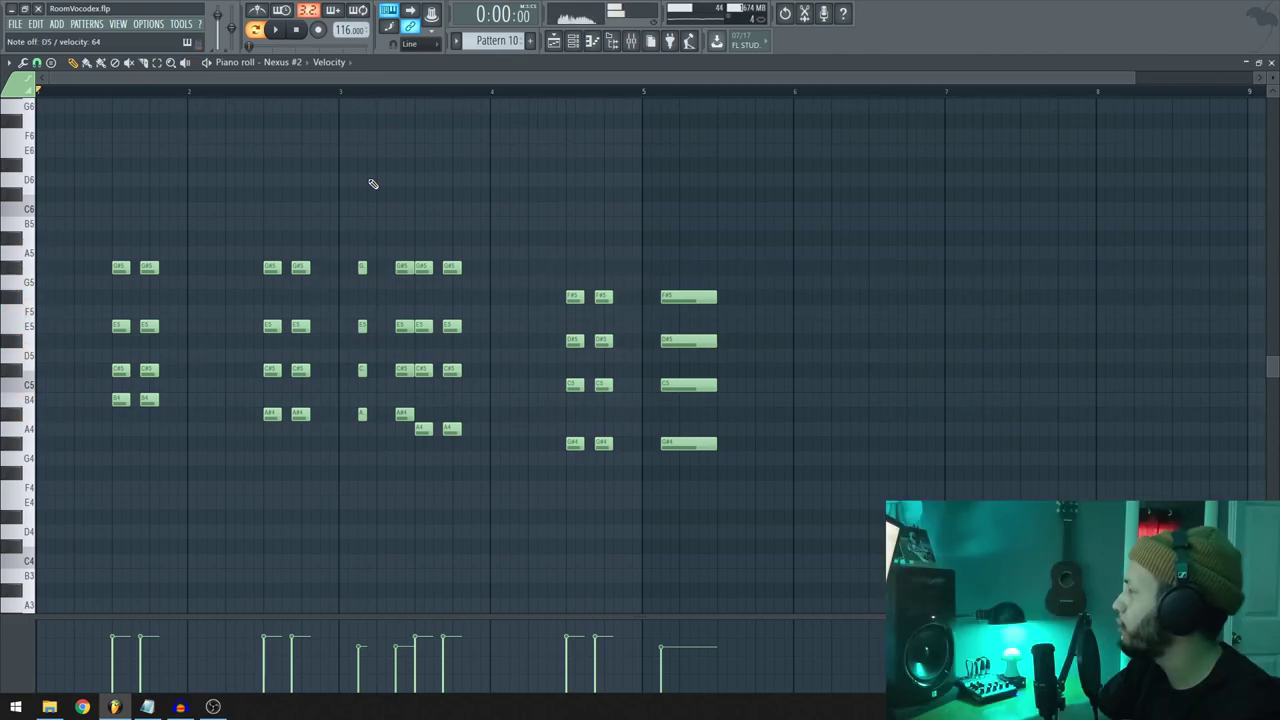
{"action": "right_click", "coordinate": [661, 304], "text": "ctrl"}
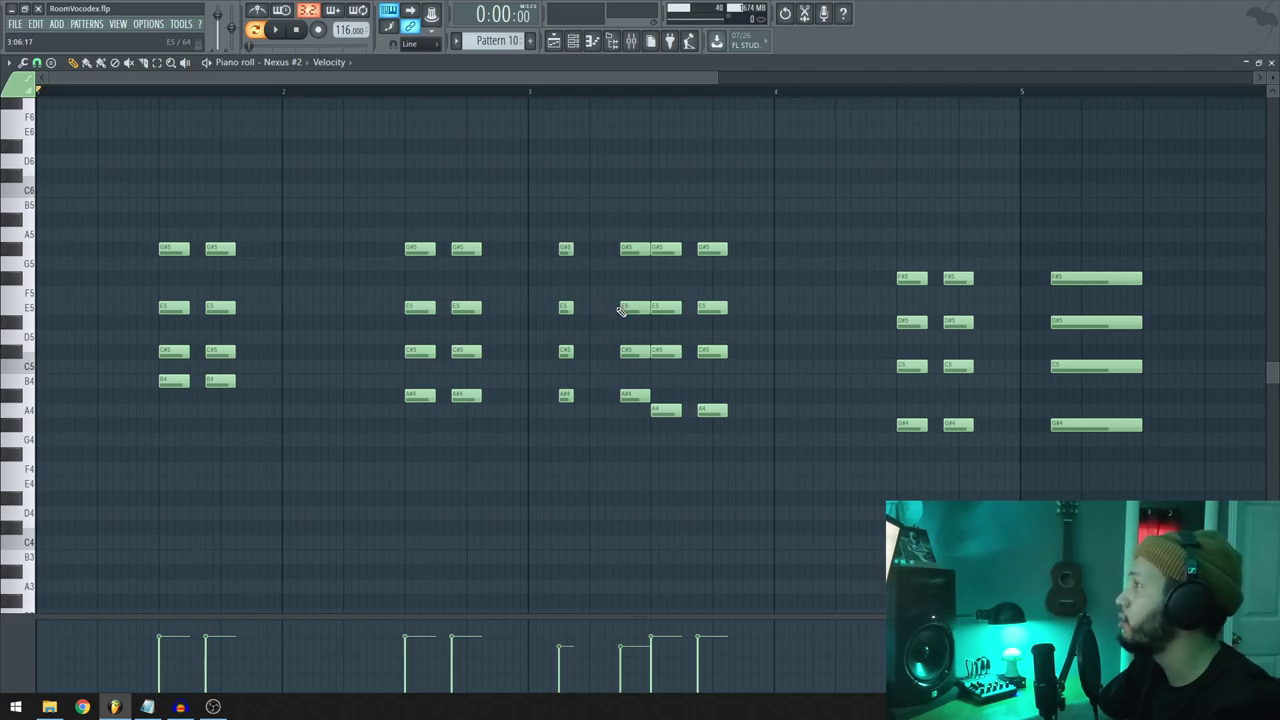
{"action": "key", "text": "Escape"}
{"action": "key", "text": "Escape"}
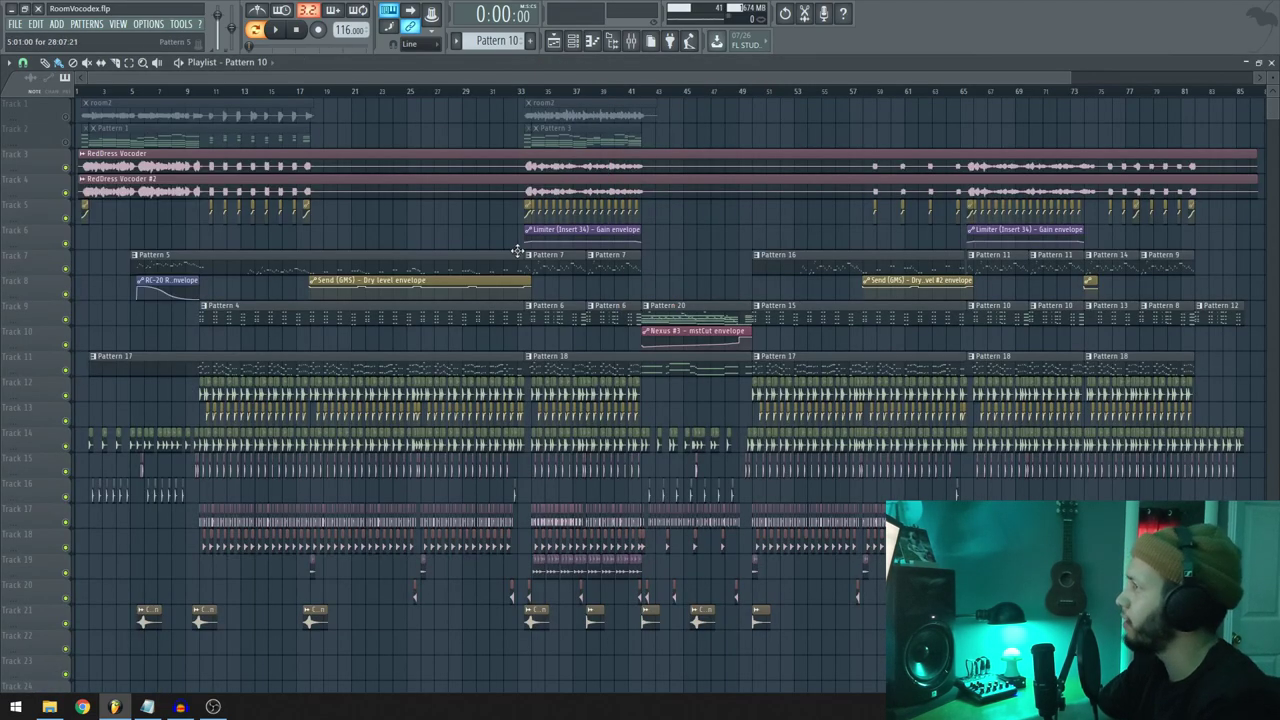
Inspect the 3x Osc instrument used in Pattern 1 and its oscillator settings from the channel rack
{"action": "key", "text": "F6"}
{"action": "key", "text": "F6"}
{"action": "key", "text": "F6"}
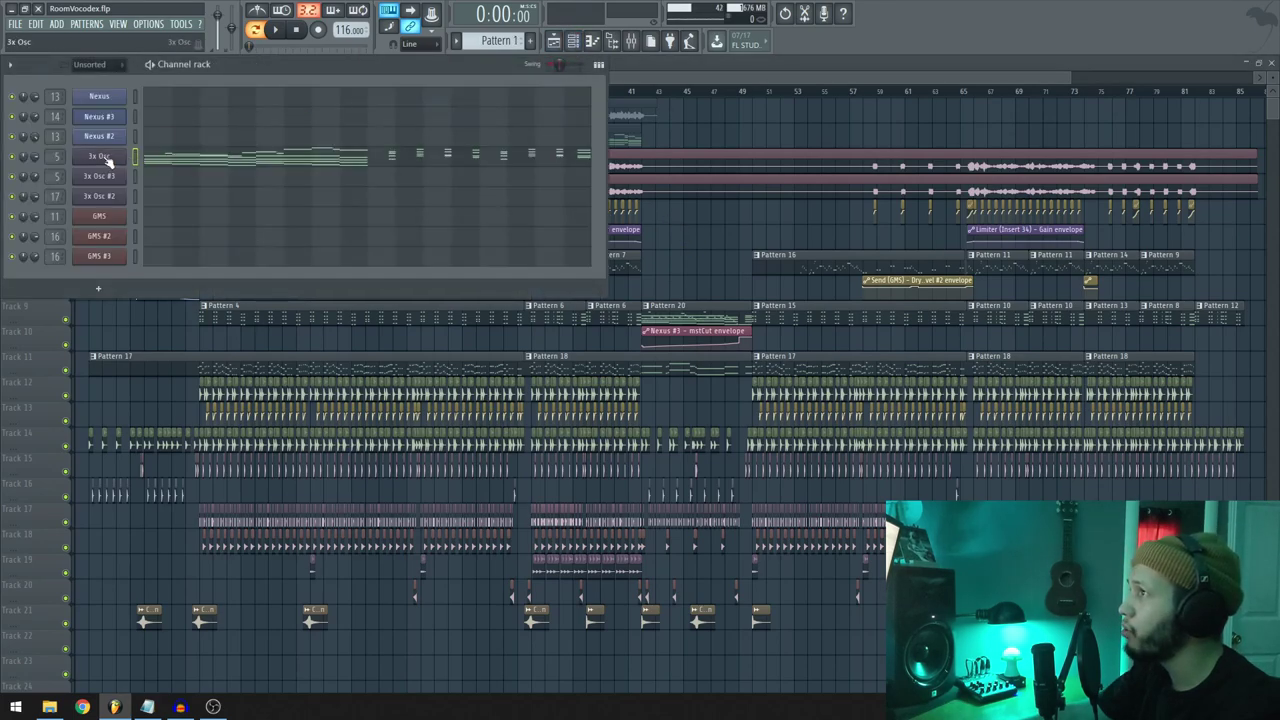
{"action": "left_click", "coordinate": [100, 157]}
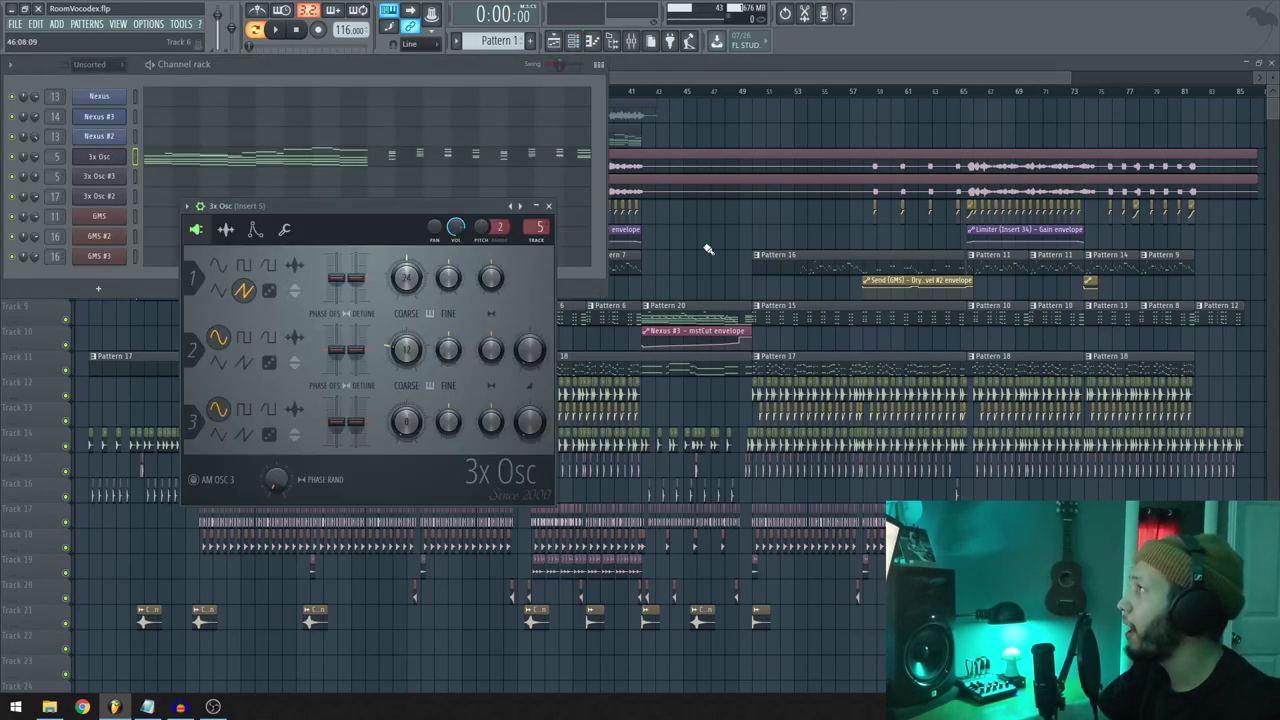
{"action": "key", "text": "F6"}
Examine the effect chains of mixer inserts 5, 4 and 3 and view the Vocodex plugin on insert 3
{"action": "left_click", "coordinate": [632, 42]}
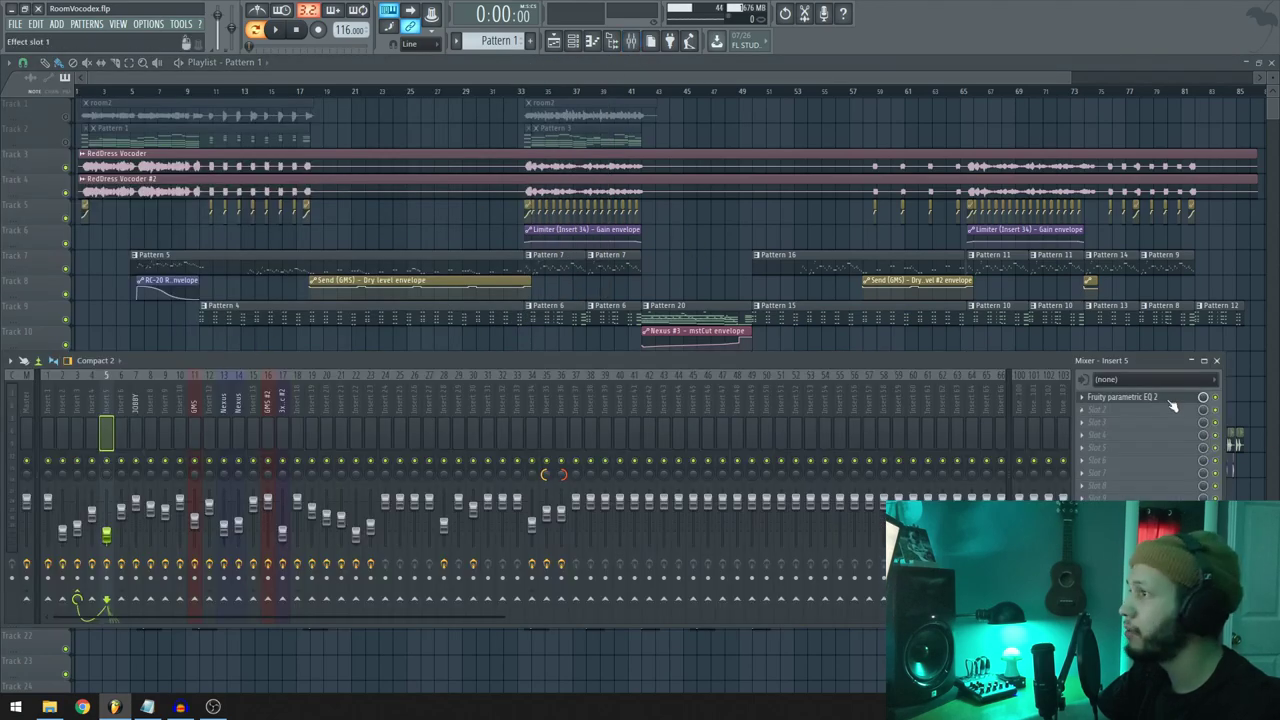
{"action": "left_click", "coordinate": [92, 420]}
{"action": "left_click", "coordinate": [76, 425]}
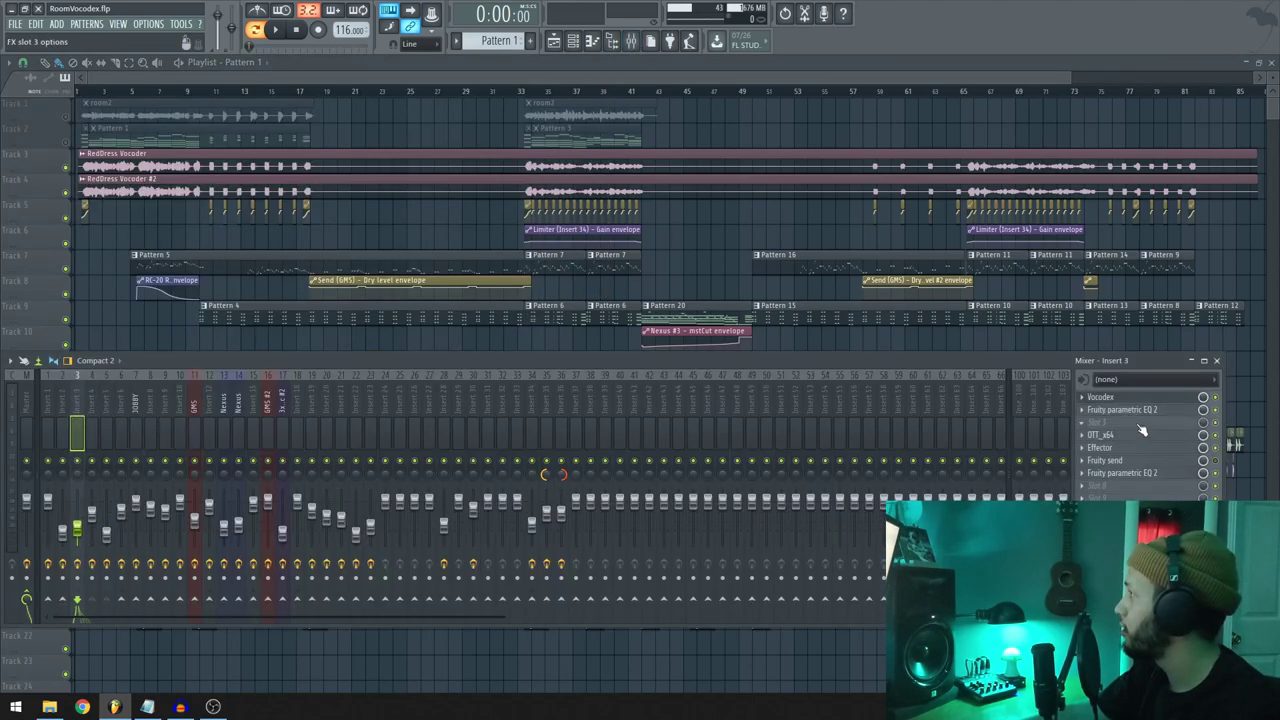
{"action": "left_click", "coordinate": [1143, 398]}
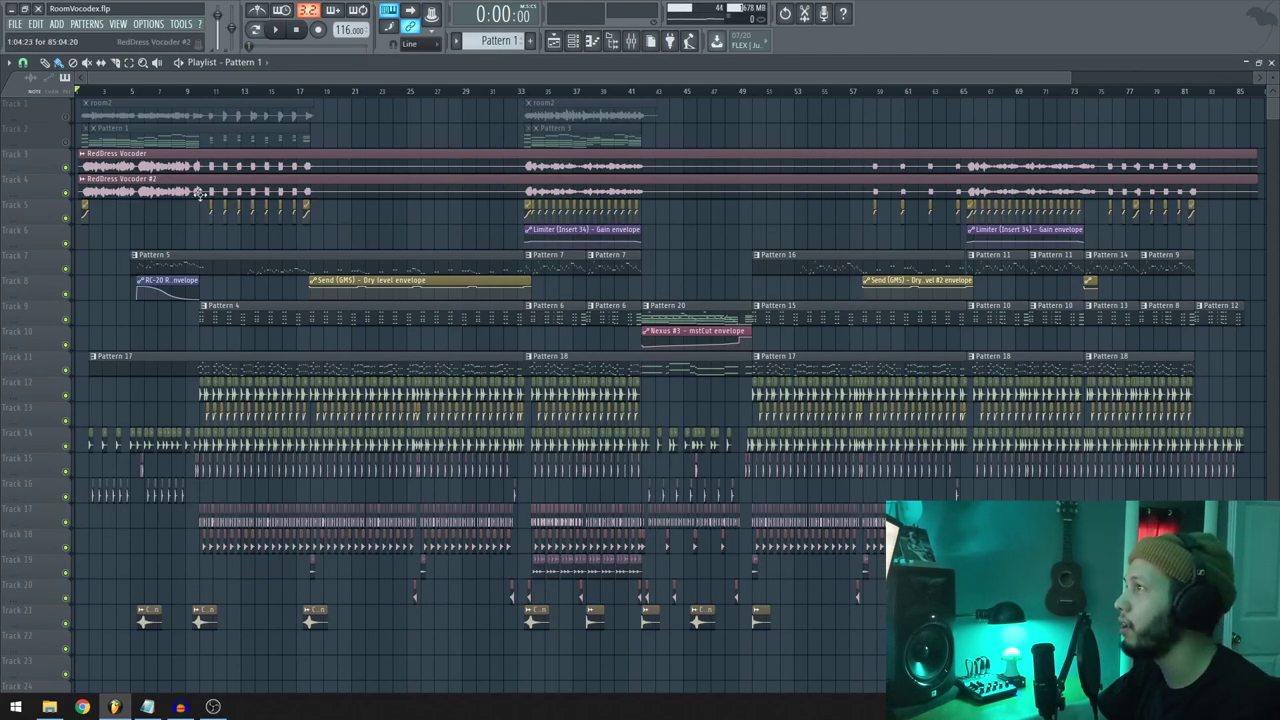
Solo Track 3, unmute Track 4 and play the two RedDress Vocoder clips on their own
{"action": "scroll", "coordinate": [105, 180], "scroll_direction": "up", "scroll_amount": 5}
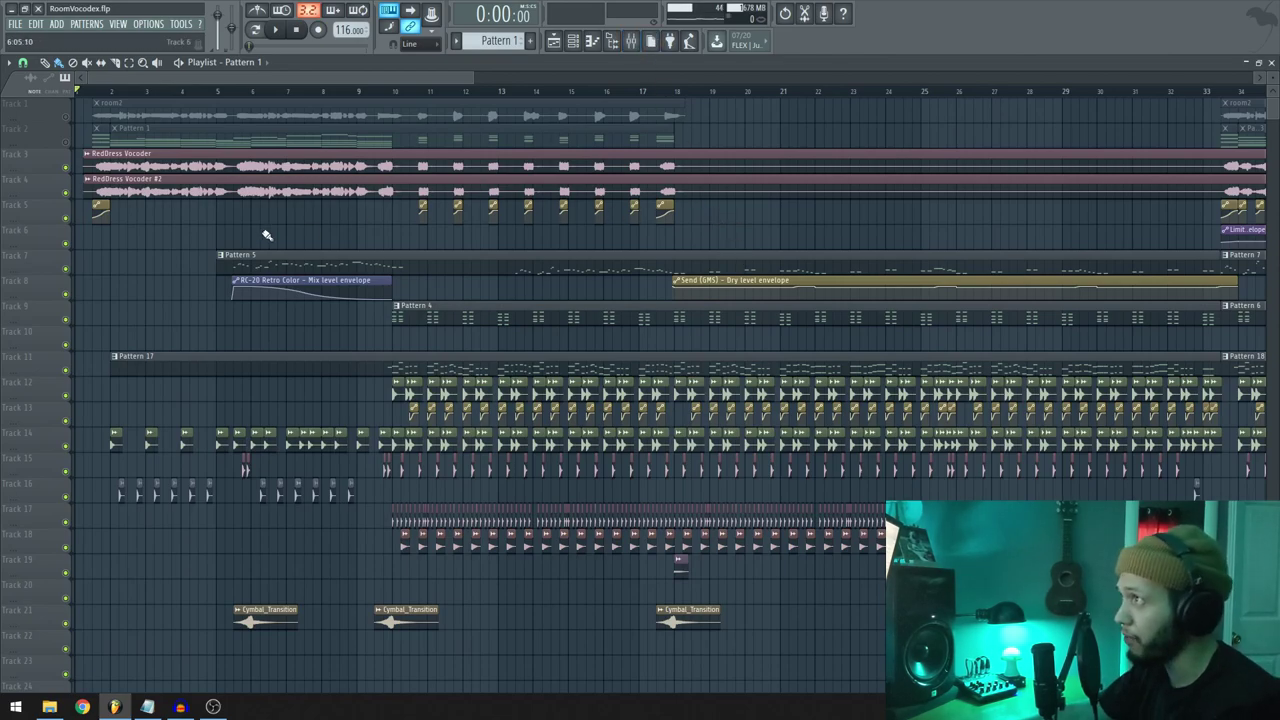
{"action": "right_click", "coordinate": [66, 193]}
{"action": "right_click", "coordinate": [66, 168]}
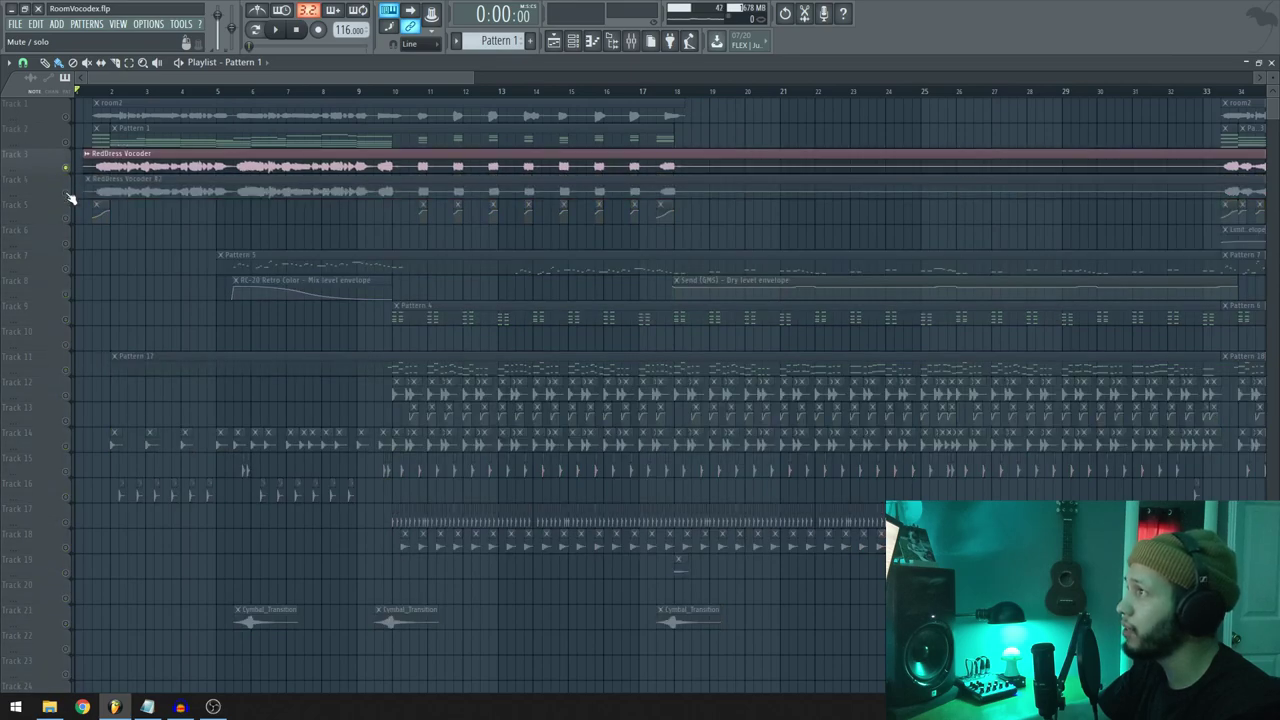
{"action": "left_click", "coordinate": [68, 193]}
{"action": "key", "text": "space"}
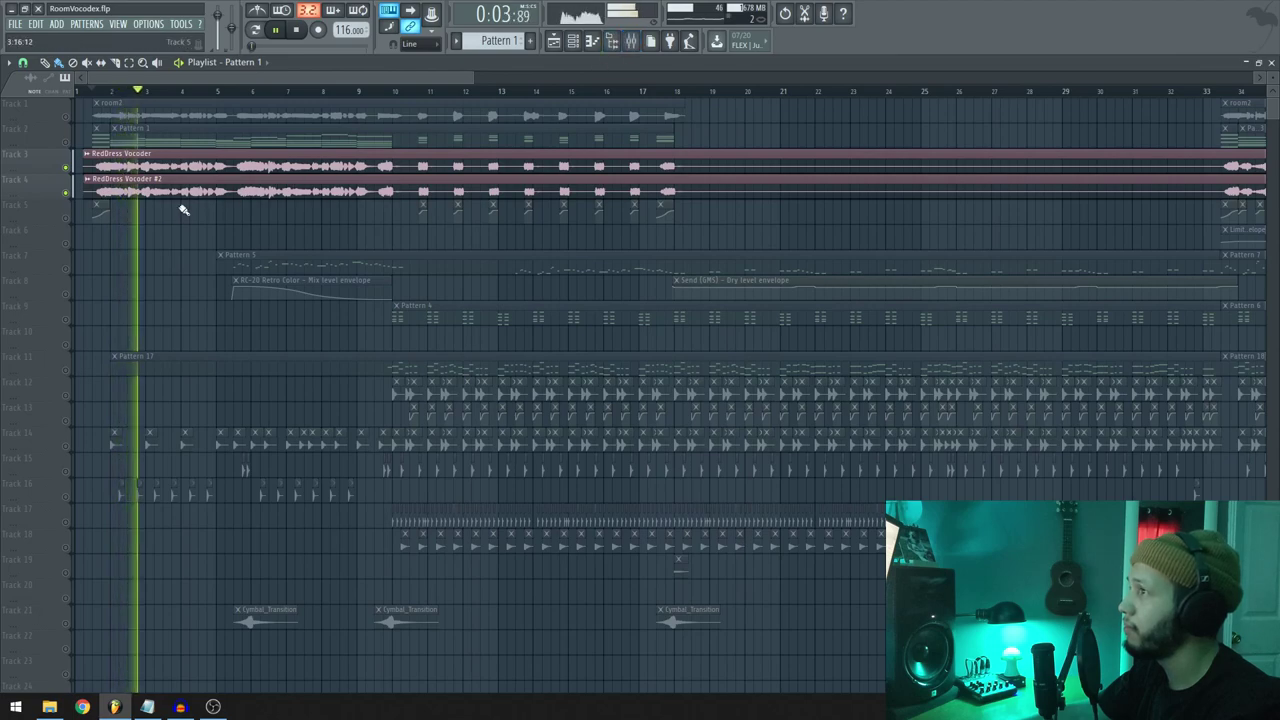
Check the mixer and follow Pattern 1's 3x Osc notes in the piano roll during playback, and stop the song
{"action": "left_click", "coordinate": [632, 42]}
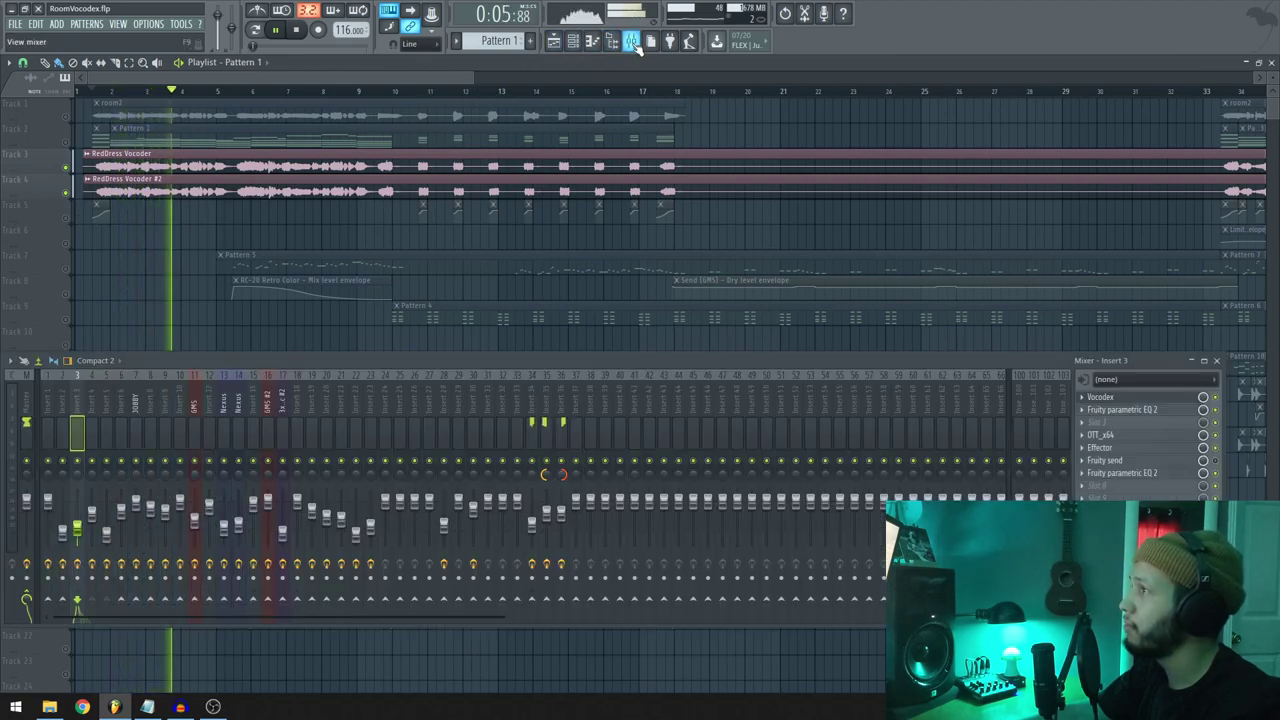
{"action": "left_click", "coordinate": [632, 42]}
{"action": "left_click", "coordinate": [574, 41]}
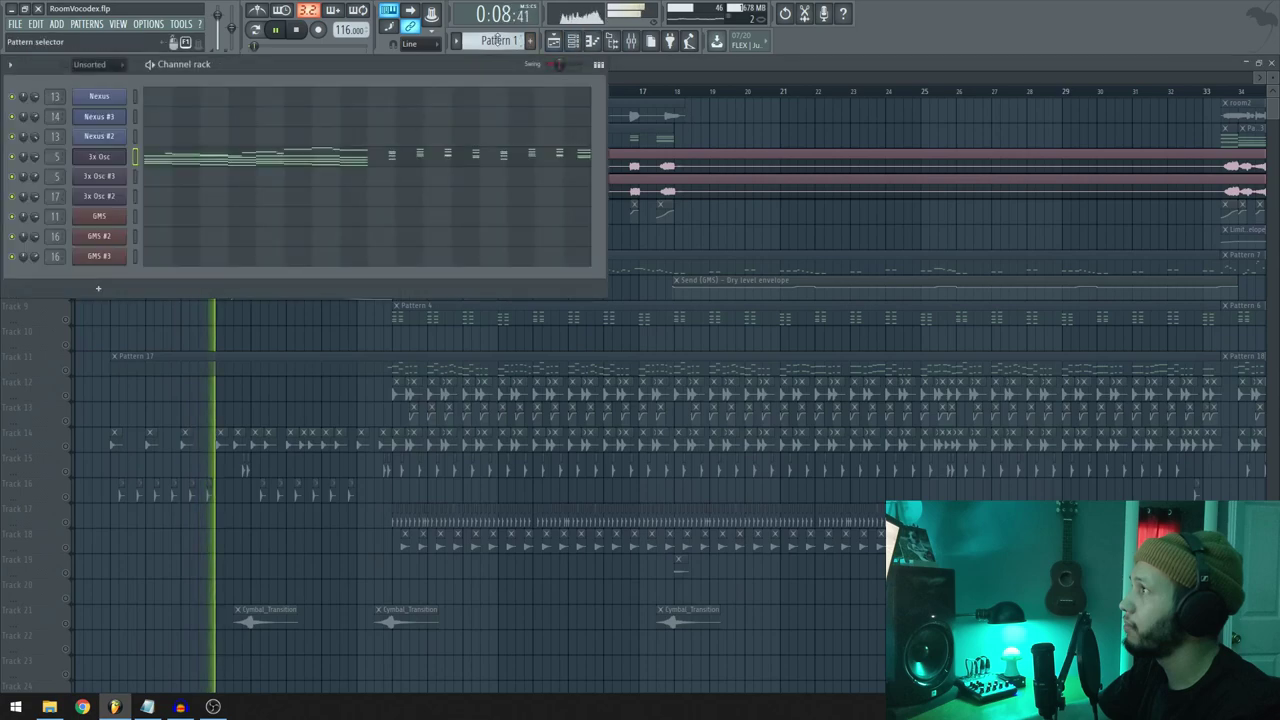
{"action": "left_click", "coordinate": [435, 153]}
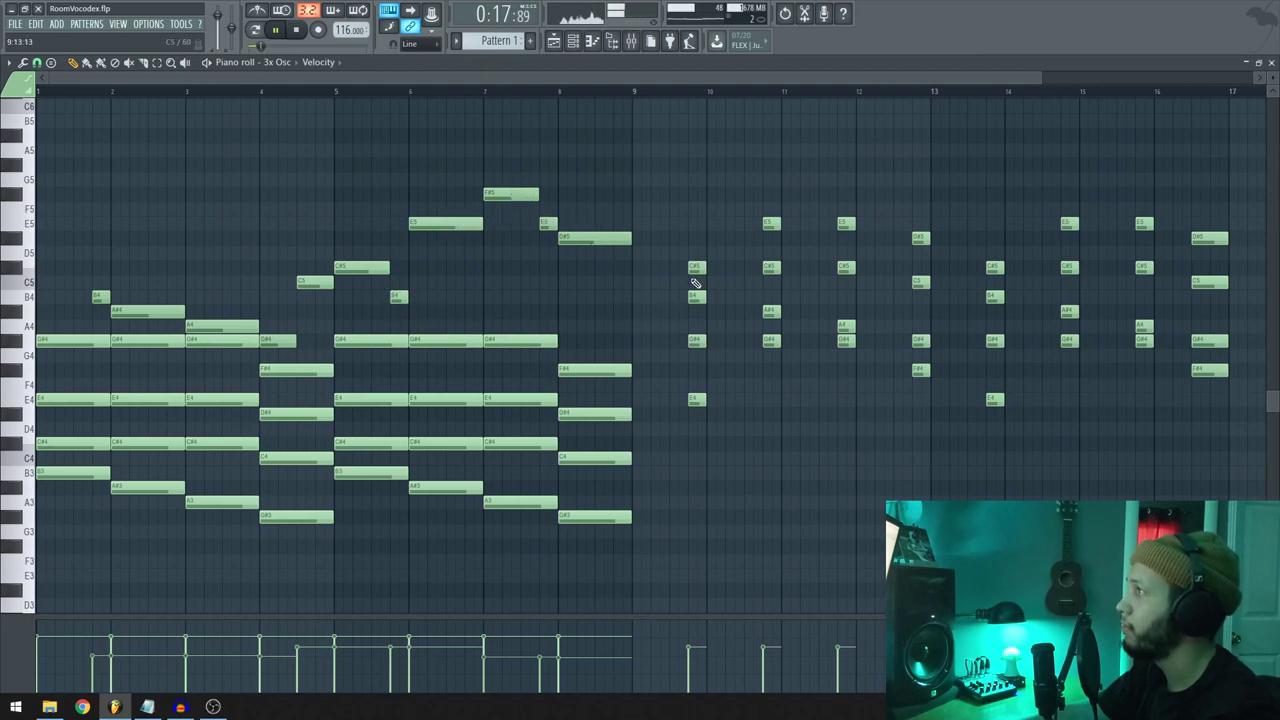
{"action": "key", "text": "Escape"}
{"action": "key", "text": "Escape"}
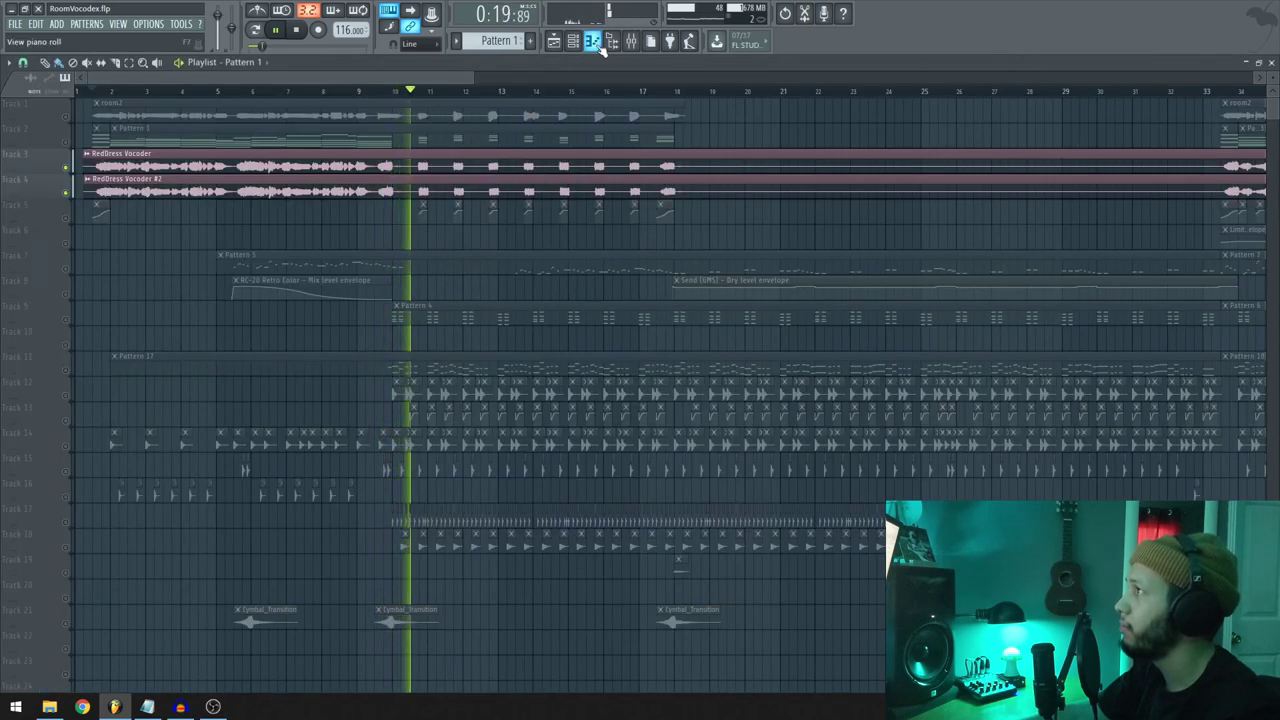
{"action": "key", "text": "space"}
Examine the 3x Osc chords and melody of Pattern 1 in the piano roll again and return to the playlist
{"action": "left_click", "coordinate": [578, 42]}
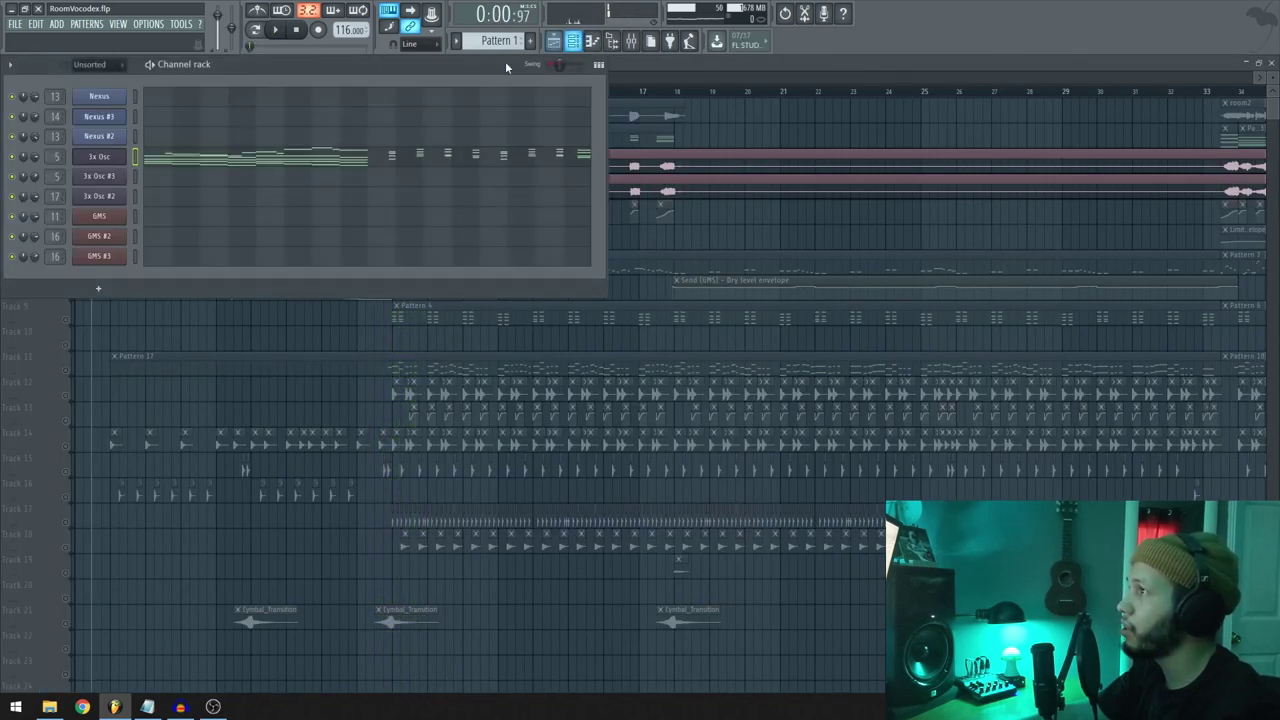
{"action": "key", "text": "F6"}
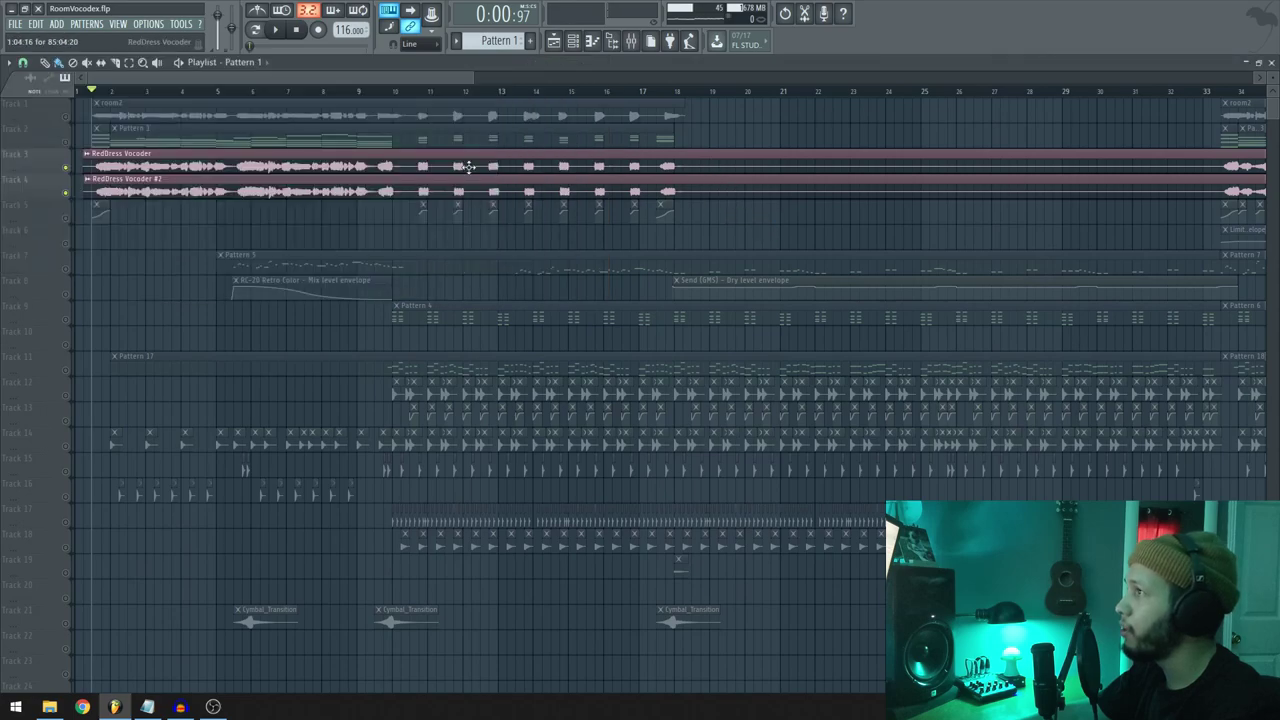
{"action": "left_click", "coordinate": [578, 42]}
{"action": "left_click", "coordinate": [168, 160]}
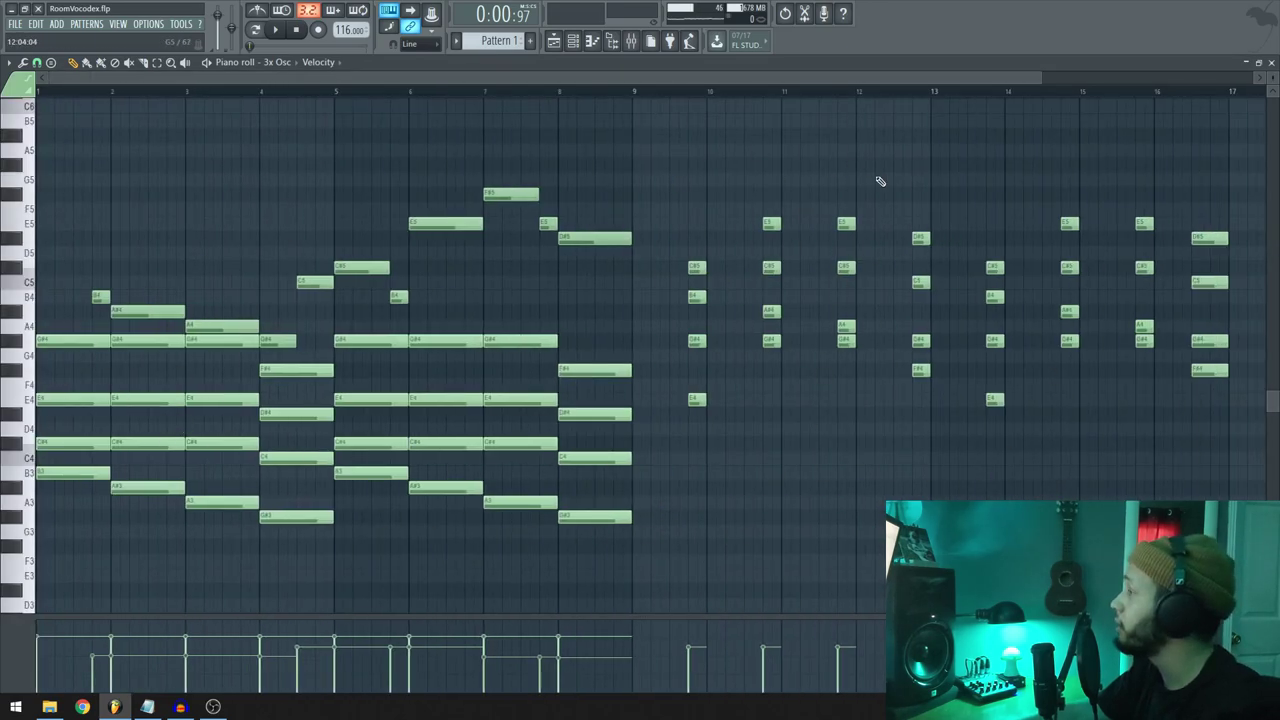
{"action": "key", "text": "Escape"}
{"action": "key", "text": "Escape"}
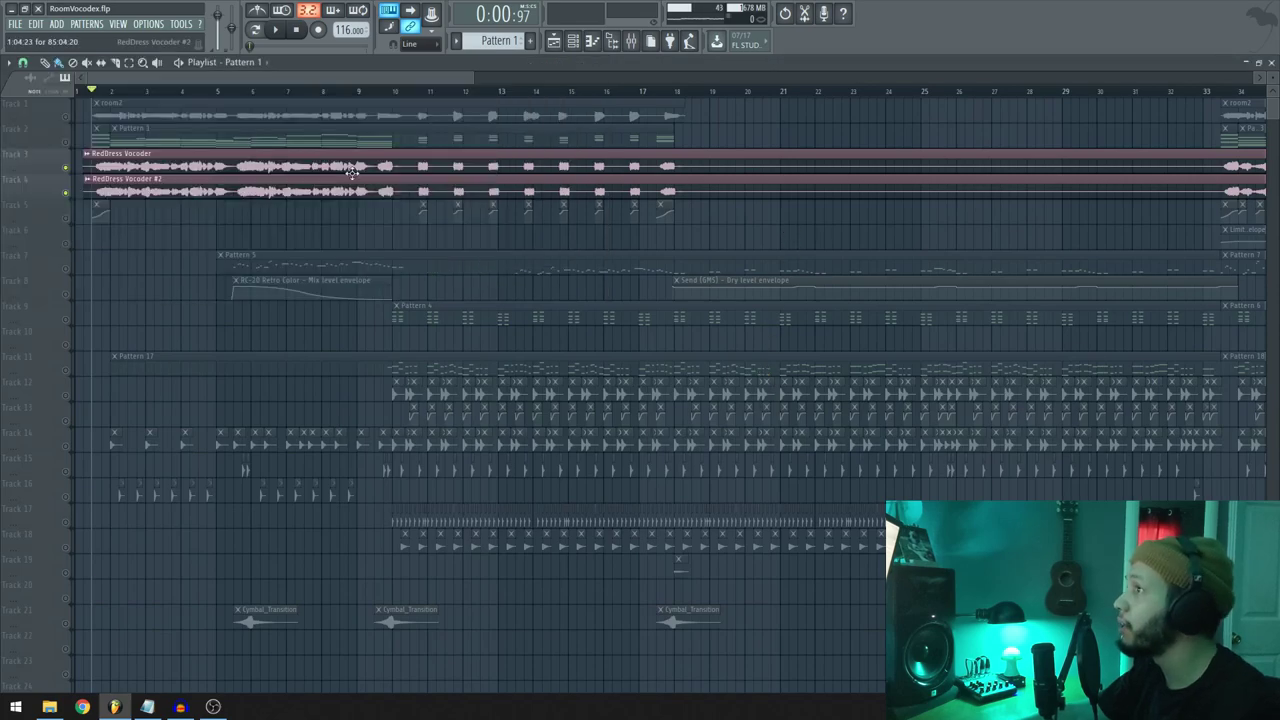
Unmute Track 5 and inspect its send automation clips beneath the vocoder phrases
{"action": "left_click", "coordinate": [70, 219]}
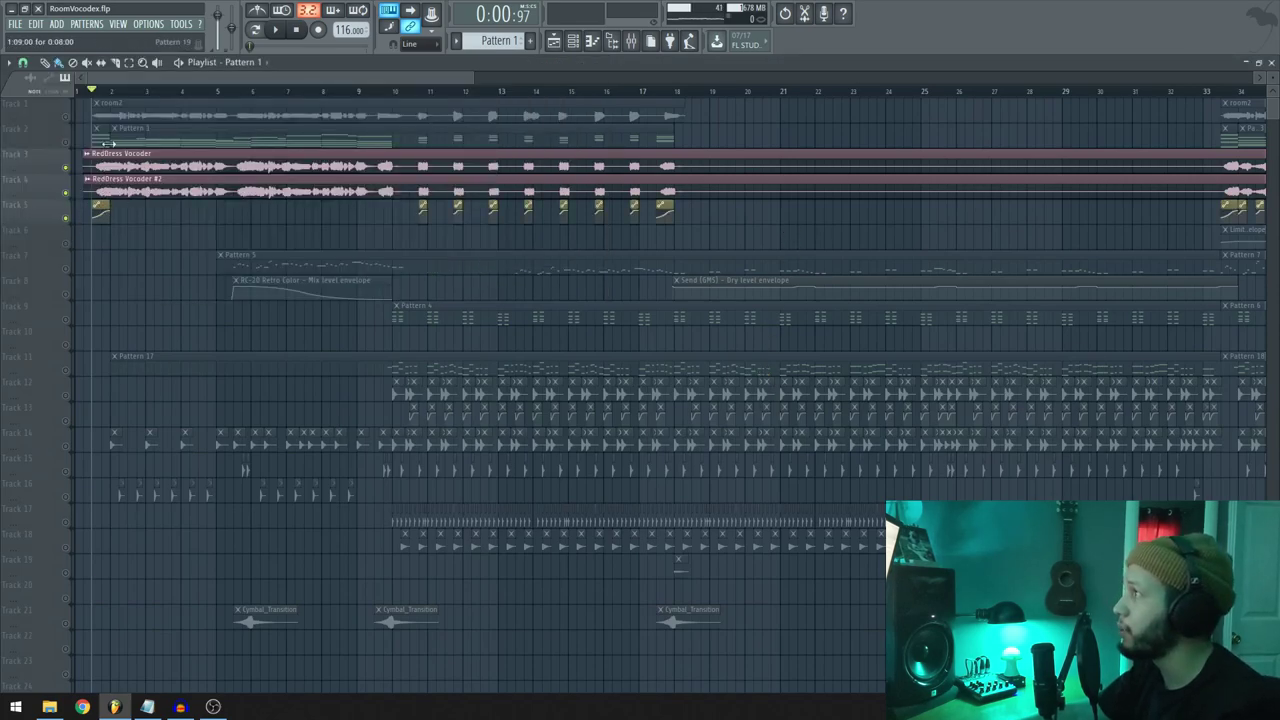
{"action": "scroll", "coordinate": [415, 221], "scroll_direction": "up", "scroll_amount": 4}
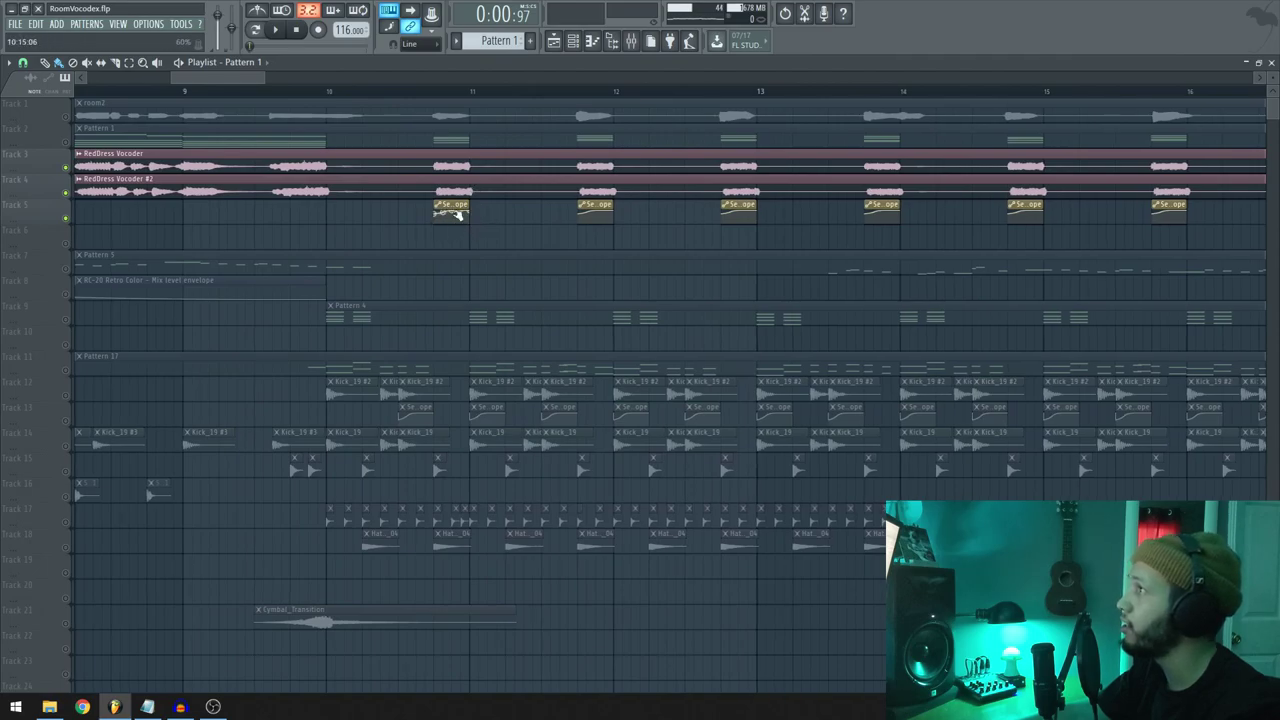
{"action": "scroll", "coordinate": [430, 95], "scroll_direction": "down", "scroll_amount": 6}
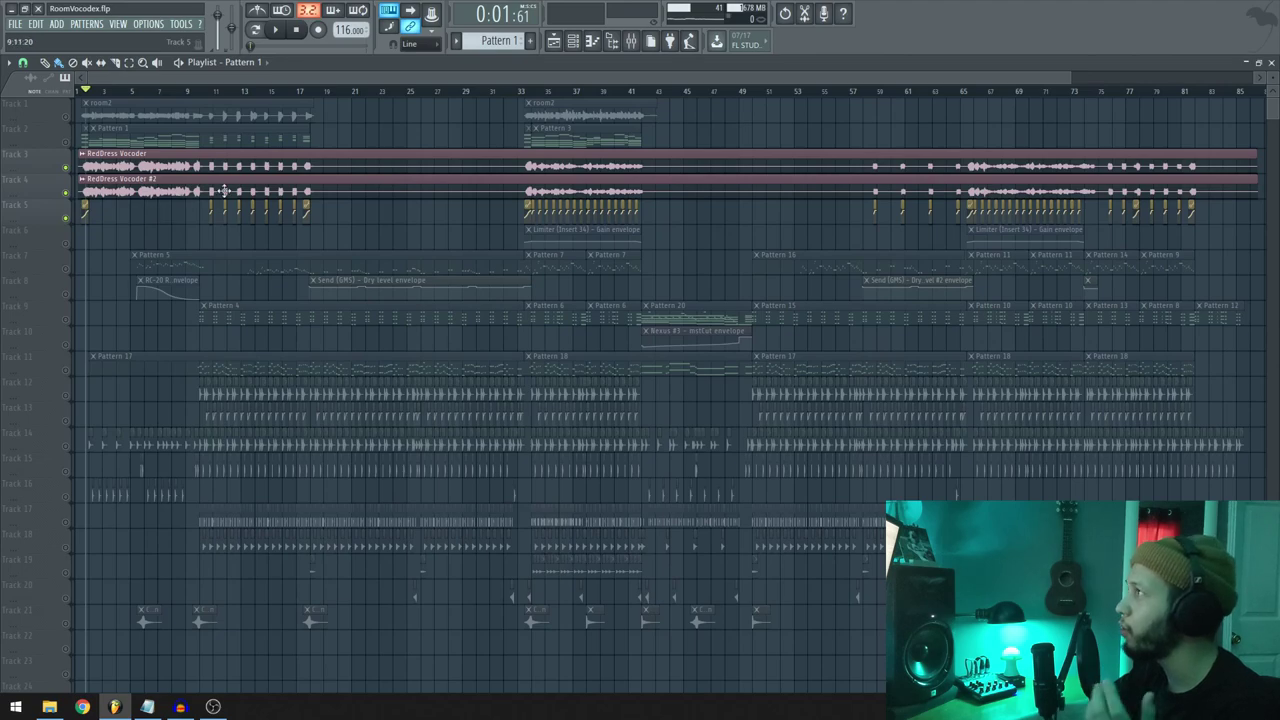
Show Pattern 4's Nexus chords in the piano roll, play them from bar 9, stop and return to the playlist
{"action": "left_click", "coordinate": [577, 42]}
{"action": "scroll", "coordinate": [499, 42], "scroll_direction": "down", "scroll_amount": 3}
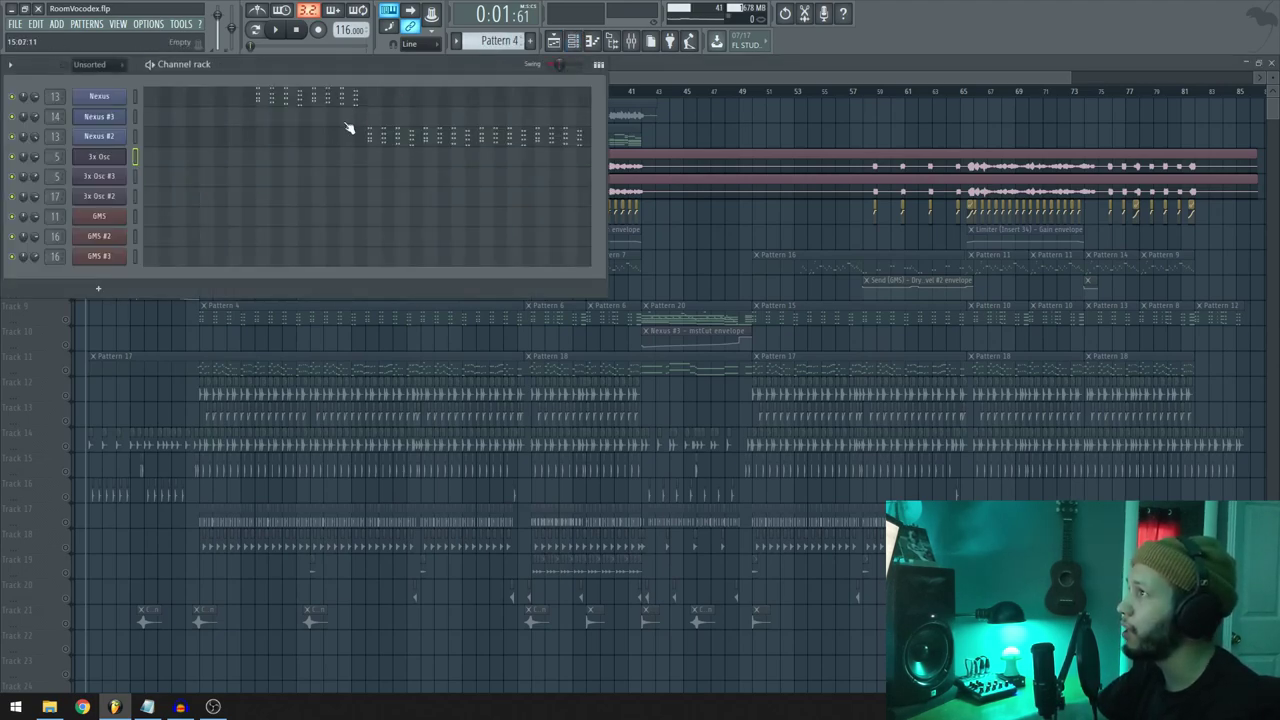
{"action": "left_click", "coordinate": [200, 103]}
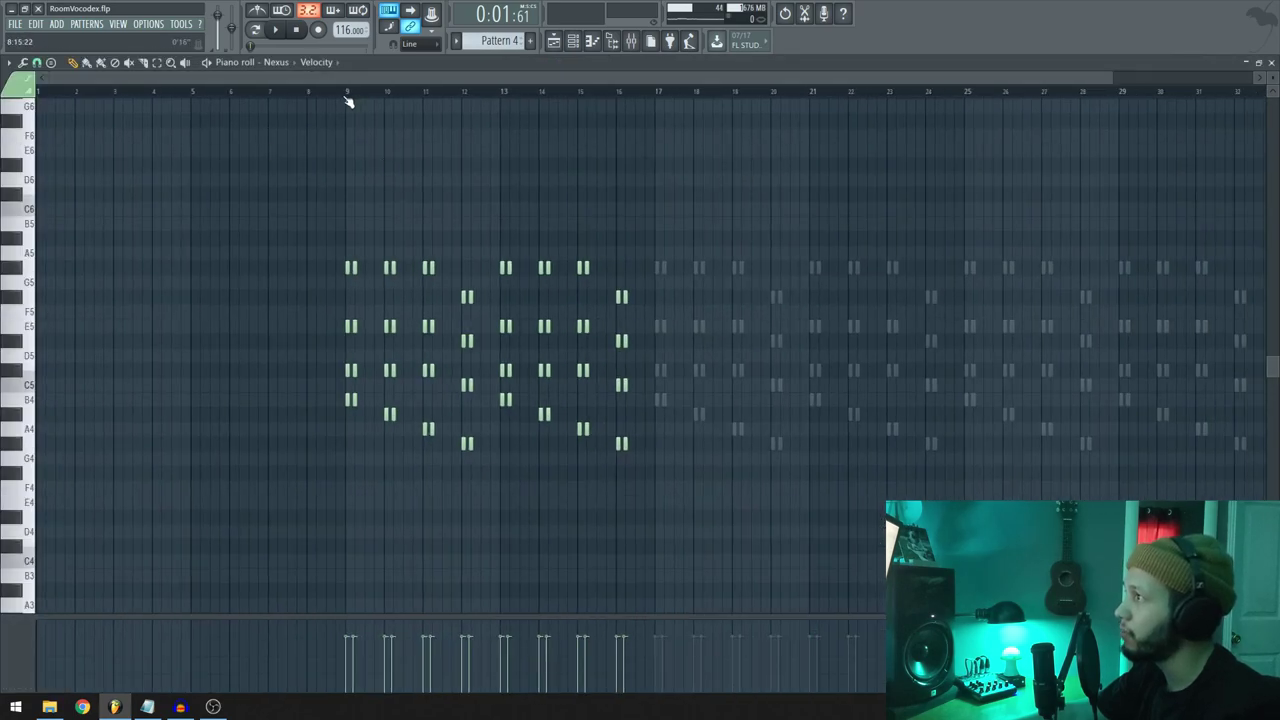
{"action": "left_click", "coordinate": [345, 96]}
{"action": "key", "text": "space"}
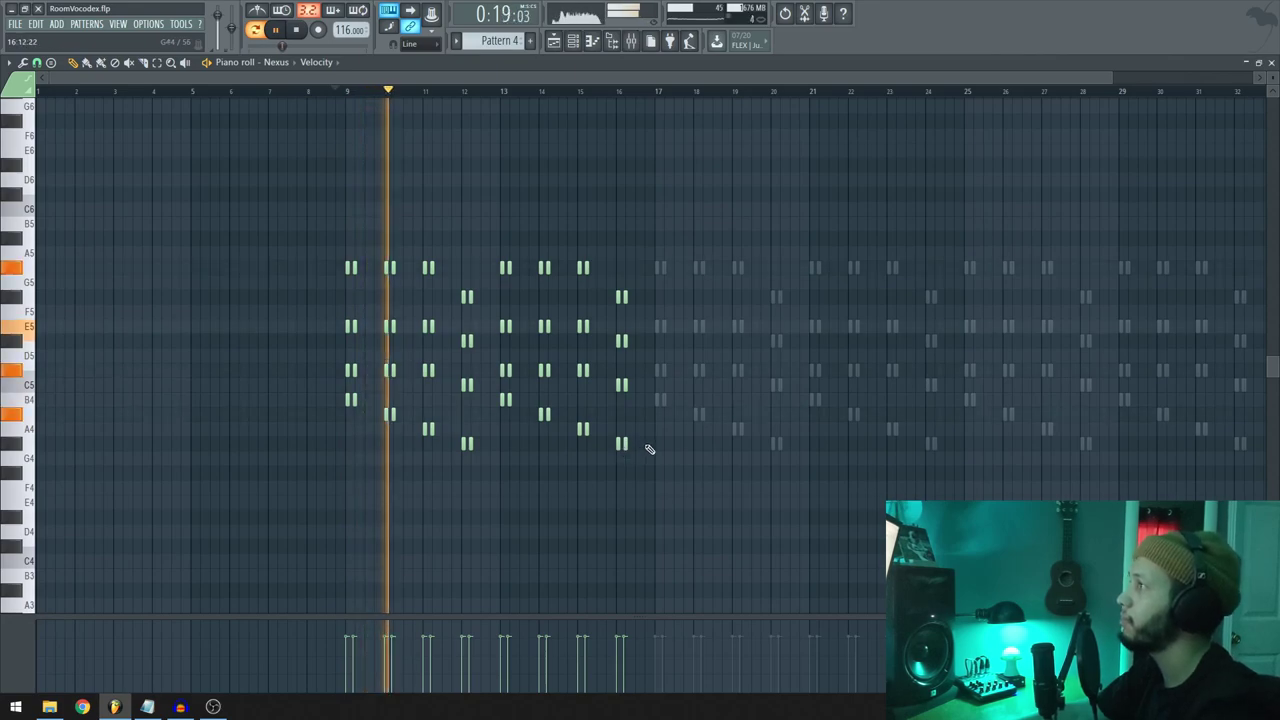
{"action": "key", "text": "Escape"}
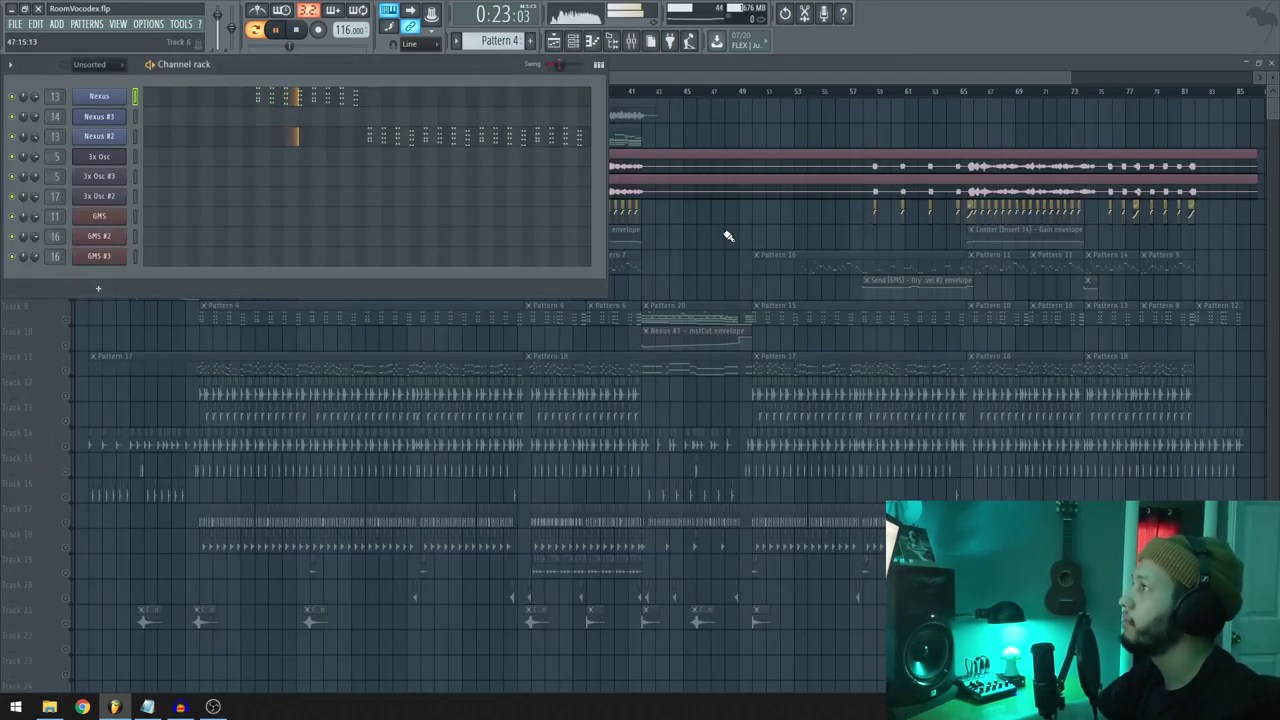
{"action": "key", "text": "space"}
{"action": "key", "text": "F6"}
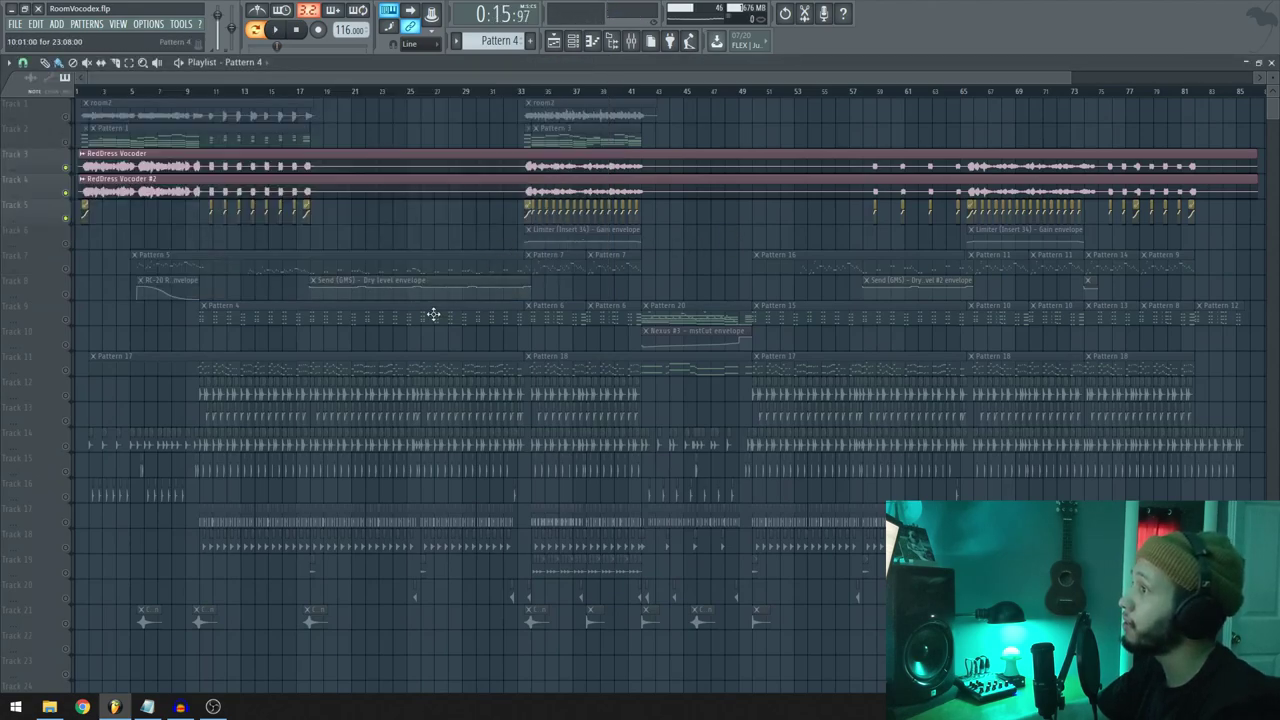
Unmute Track 9 and play its chord patterns together with the vocoder tracks from bar 10
{"action": "left_click", "coordinate": [69, 322]}
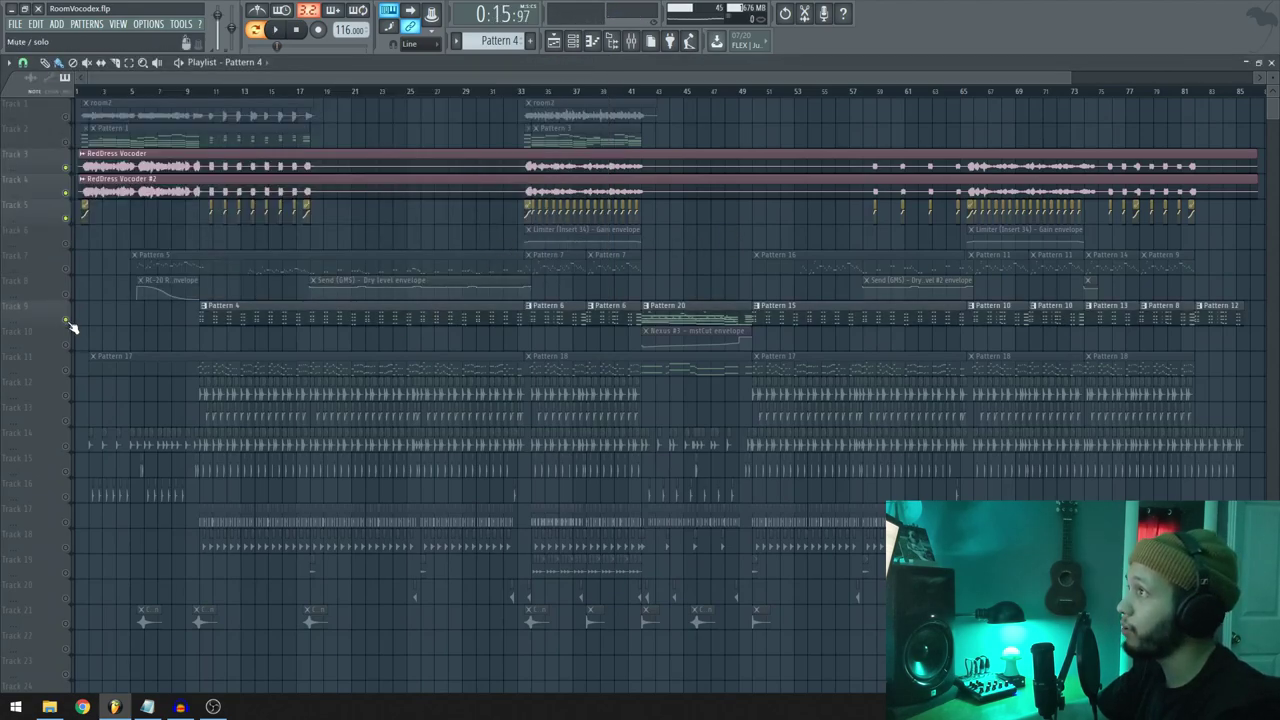
{"action": "left_click", "coordinate": [200, 93]}
{"action": "key", "text": "space"}
{"action": "scroll", "coordinate": [220, 200], "scroll_direction": "up", "scroll_amount": 3}
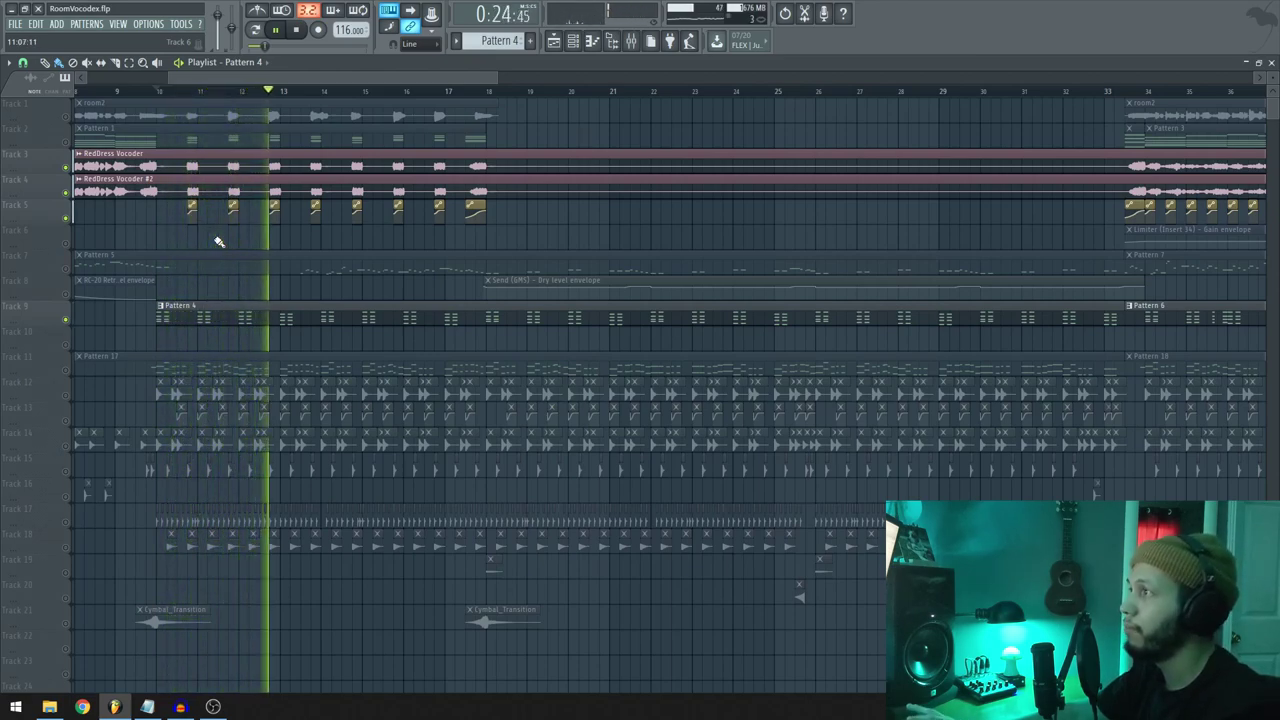
{"action": "key", "text": "space"}
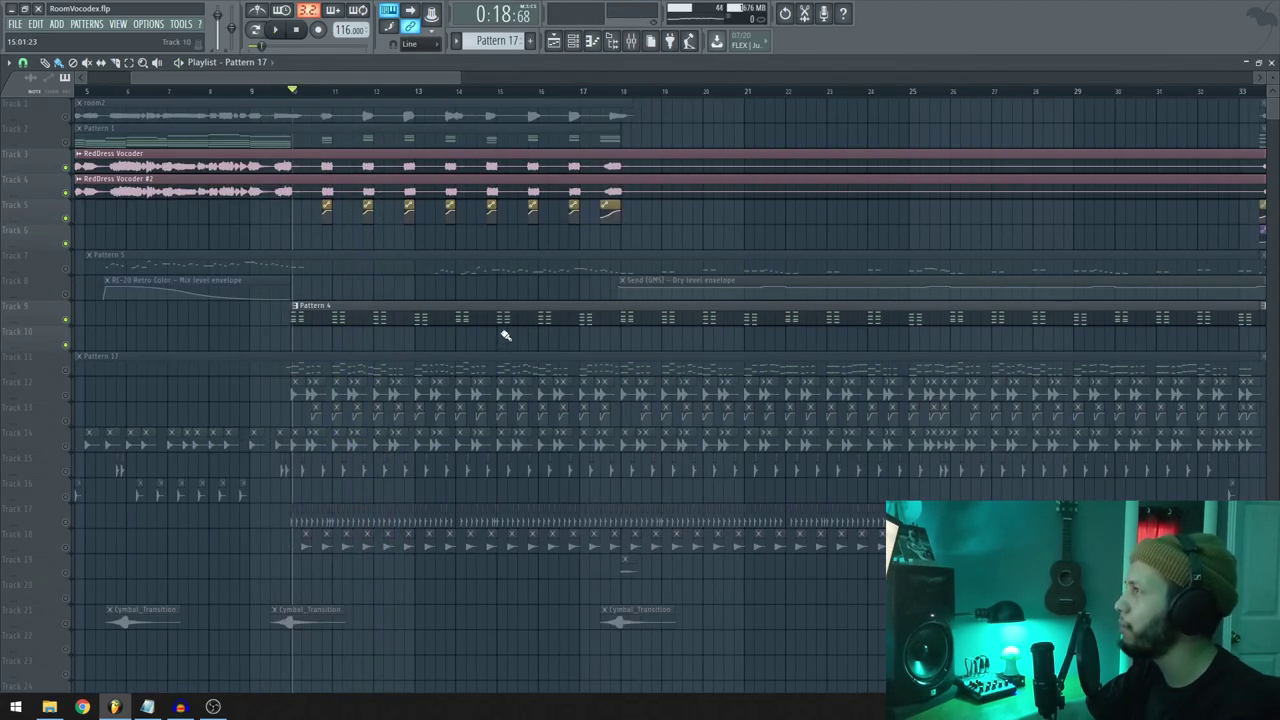
Unmute Tracks 7 and 8 and play the arrangement with Pattern 5 and its automation from bar 12
{"action": "left_click_drag", "start_coordinate": [505, 335], "coordinate": [706, 429]}
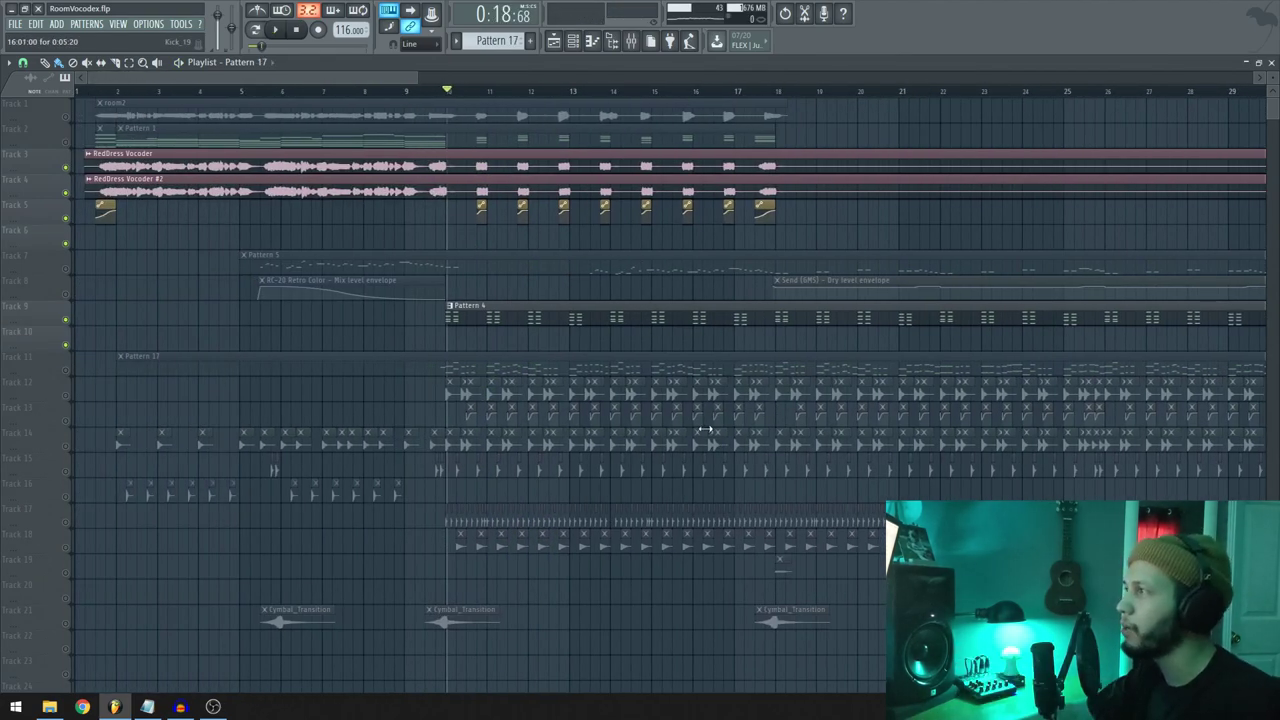
{"action": "left_click", "coordinate": [66, 296]}
{"action": "left_click", "coordinate": [66, 270]}
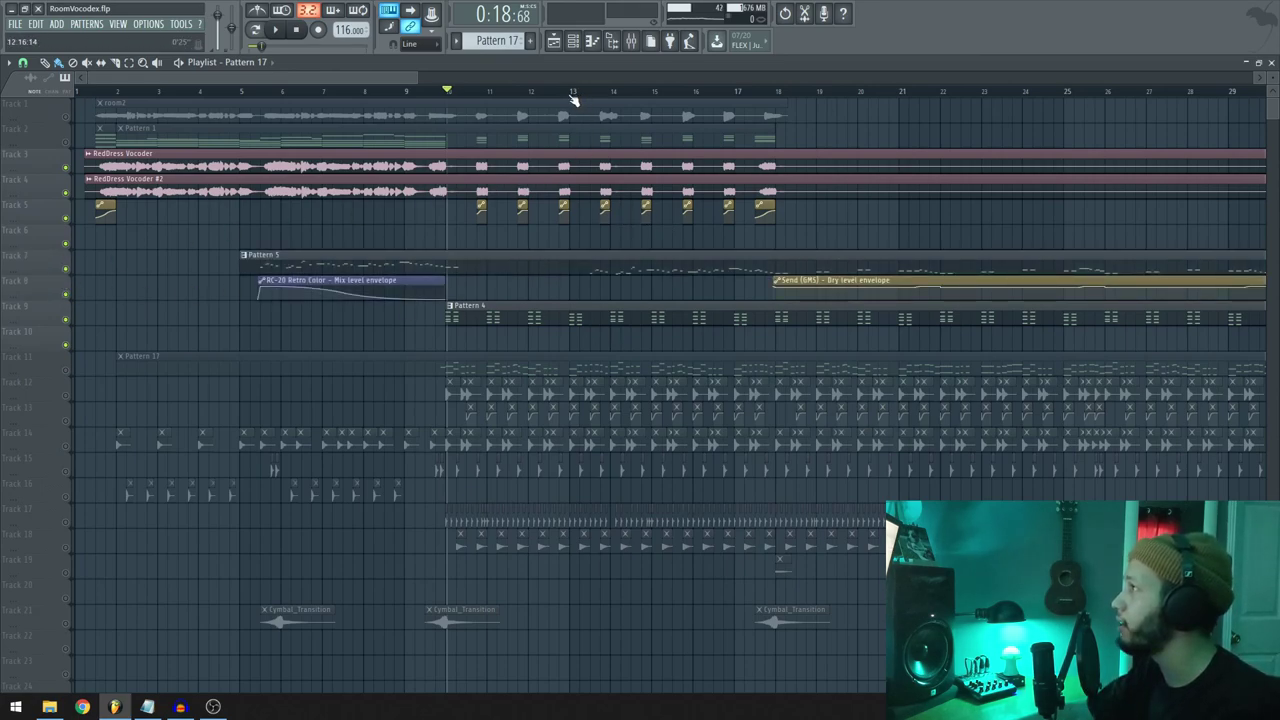
{"action": "scroll", "coordinate": [612, 178], "scroll_direction": "right", "scroll_amount": 1}
{"action": "left_click", "coordinate": [507, 91]}
{"action": "key", "text": "space"}
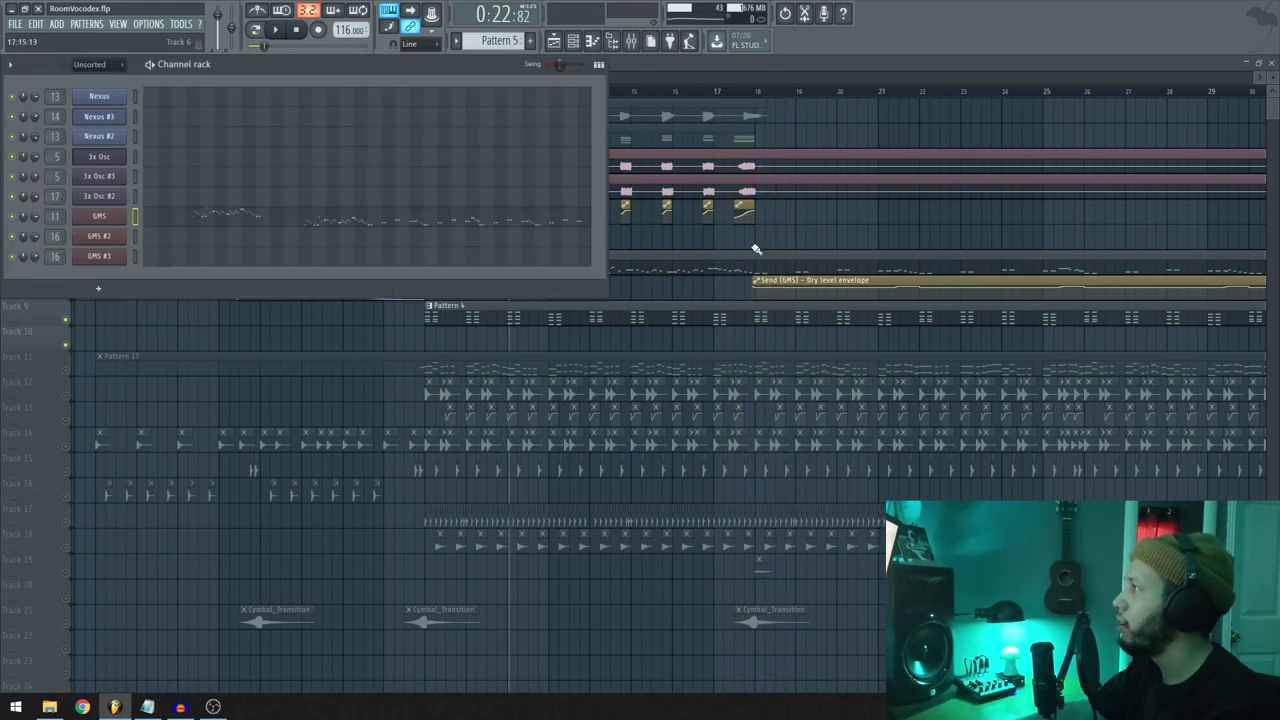
Open the GMS channel from the channel rack to inspect it, and return to the playlist
{"action": "key", "text": "F6"}
{"action": "left_click", "coordinate": [575, 44]}
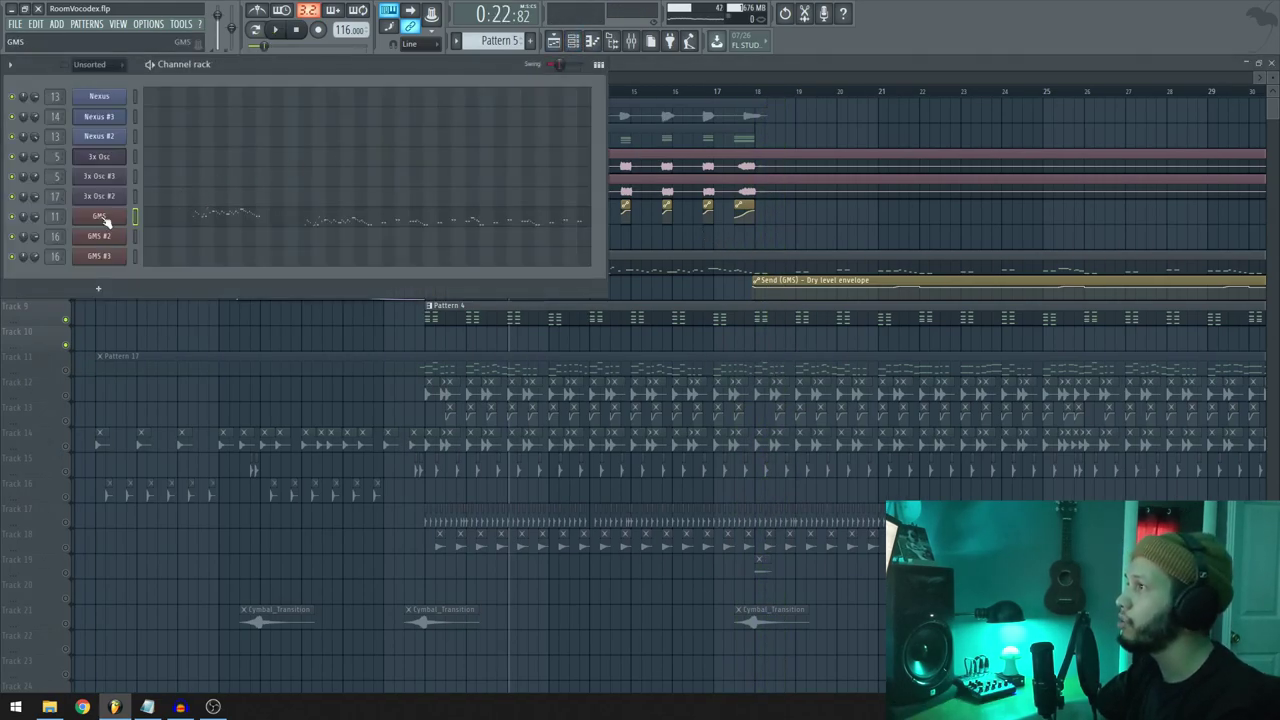
{"action": "left_click", "coordinate": [104, 218]}
{"action": "left_click", "coordinate": [108, 221]}
{"action": "left_click", "coordinate": [631, 48]}
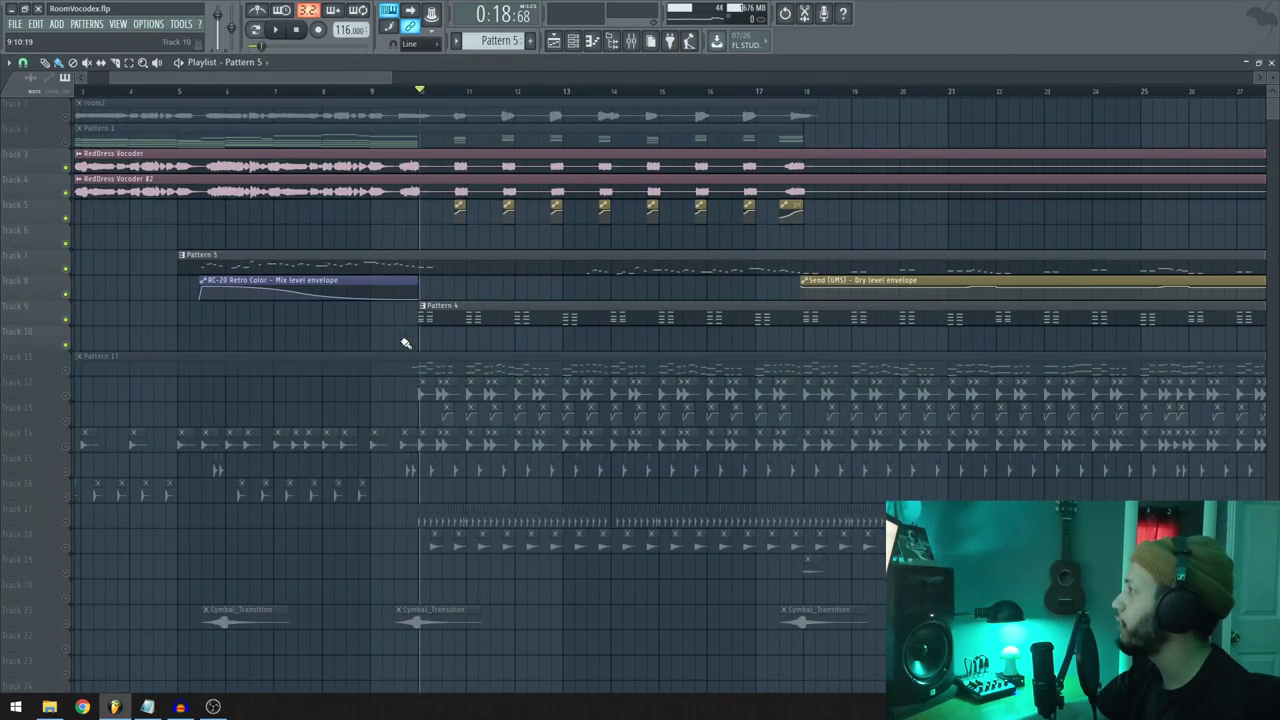
Unmute Track 11 and play the arrangement from between bars 9 and 10
{"action": "scroll", "coordinate": [492, 356], "scroll_direction": "down", "scroll_amount": 5}
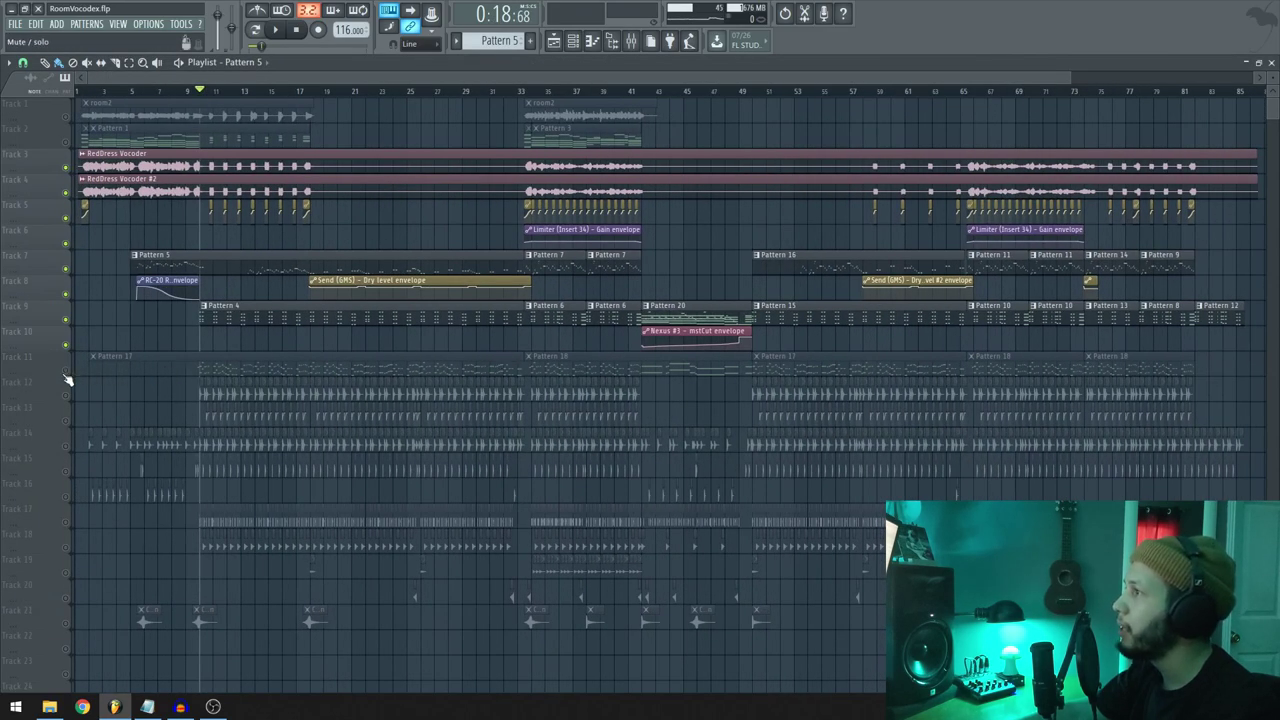
{"action": "scroll", "coordinate": [214, 408], "scroll_direction": "up", "scroll_amount": 5}
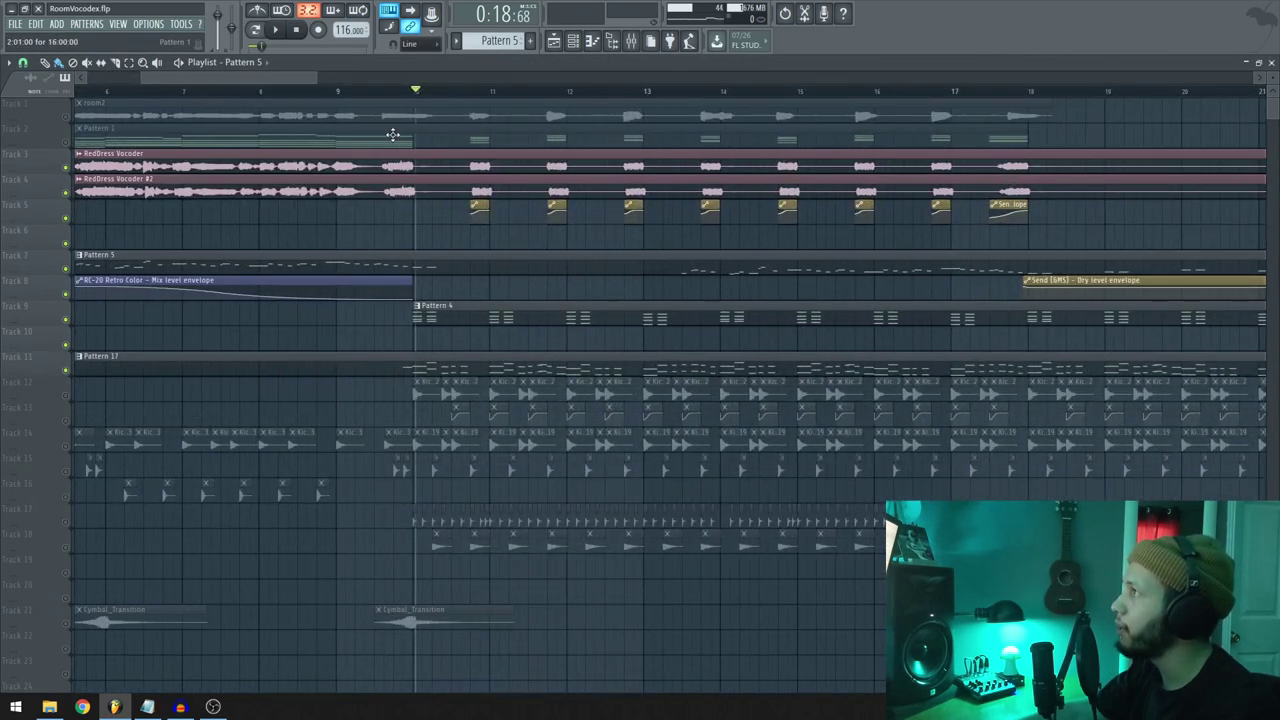
{"action": "left_click", "coordinate": [576, 41]}
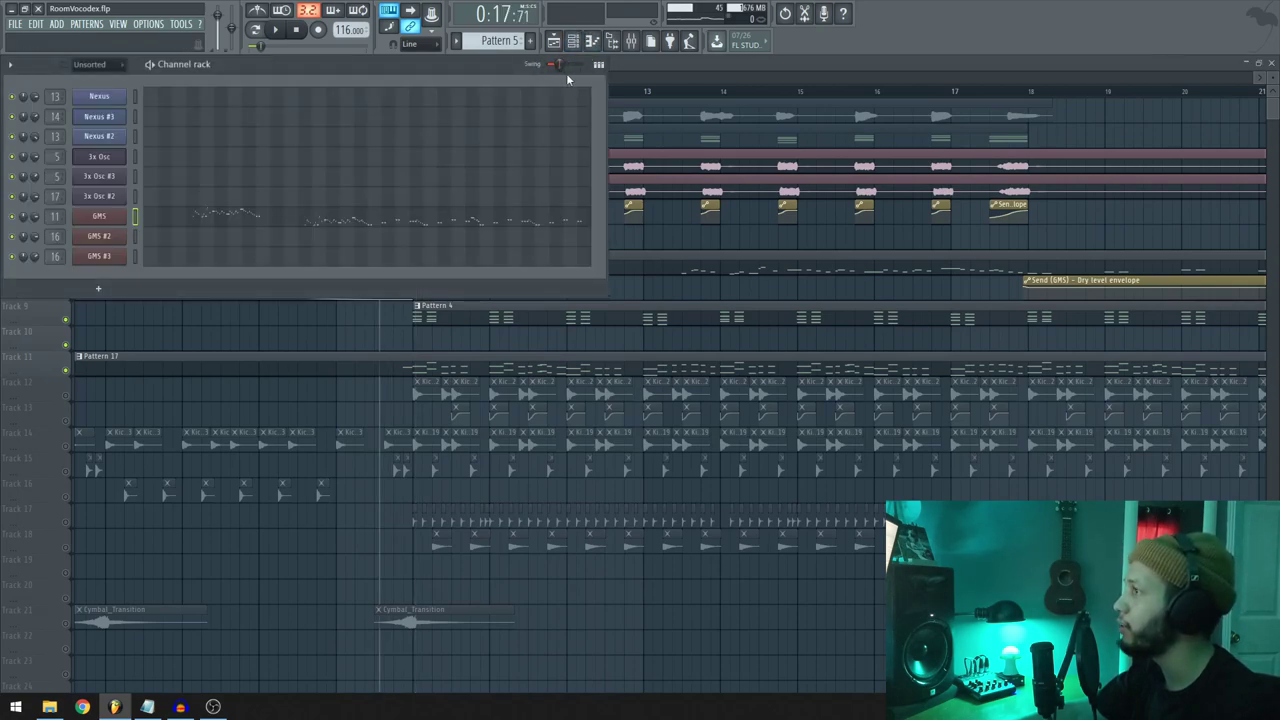
{"action": "key", "text": "F6"}
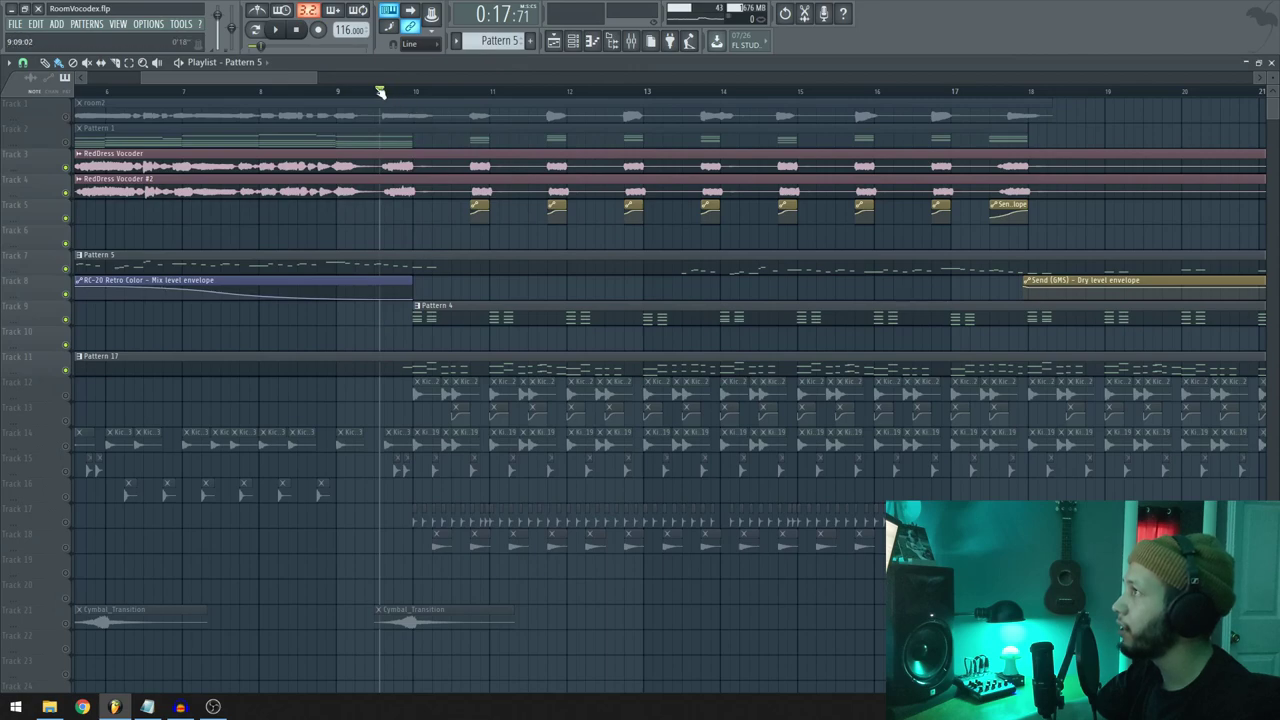
{"action": "key", "text": "space"}
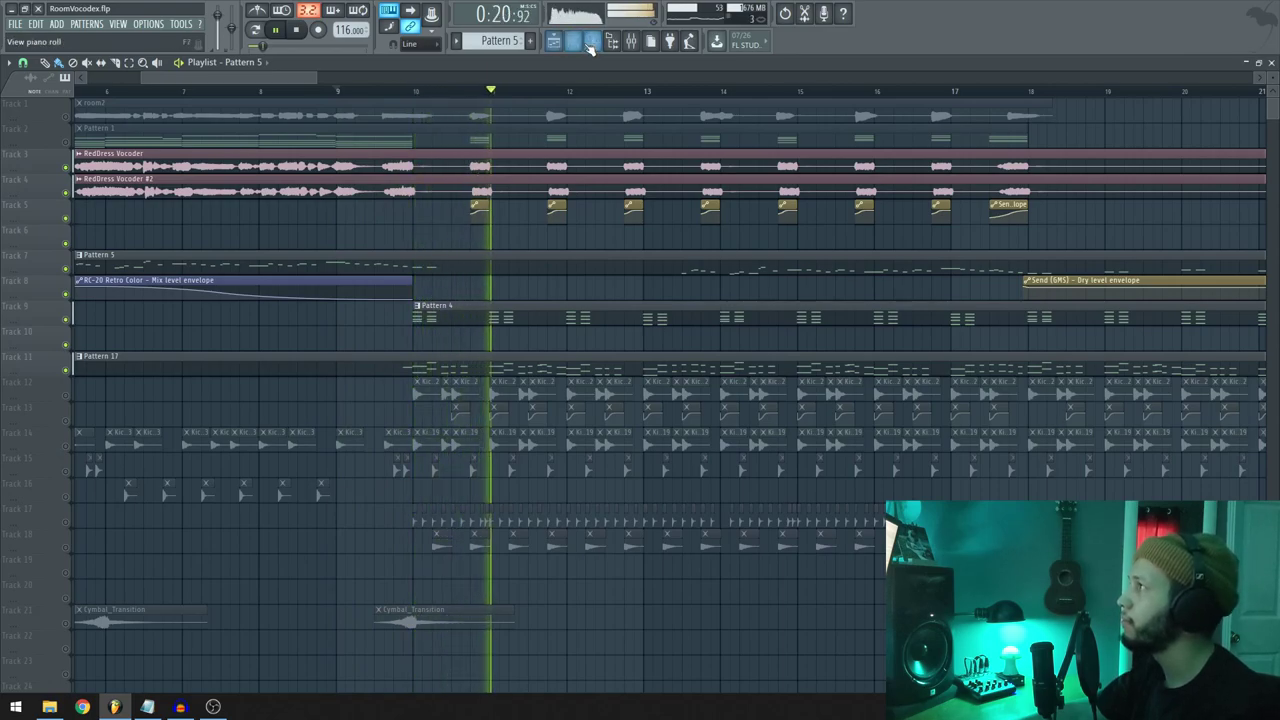
Switch to Pattern 17 during playback, view its channels in the channel rack, return to the playlist and stop
{"action": "key", "text": "F6"}
{"action": "left_click", "coordinate": [500, 40]}
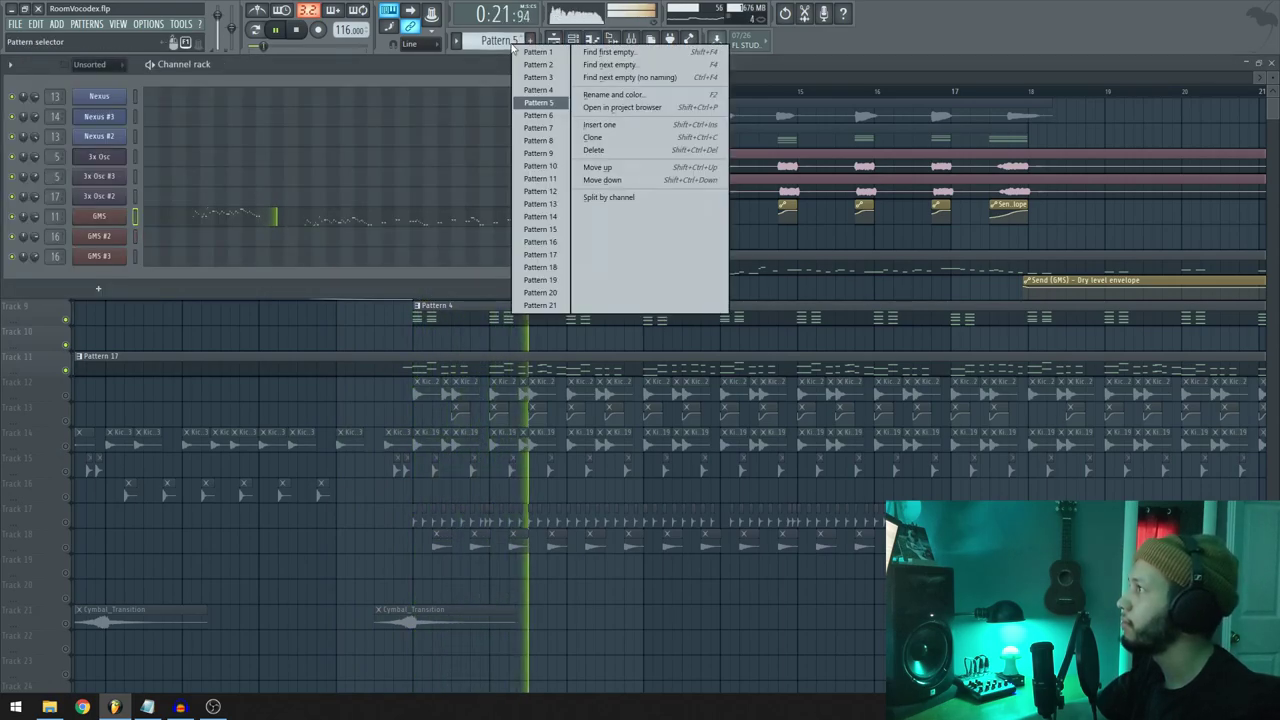
{"action": "left_click", "coordinate": [545, 254]}
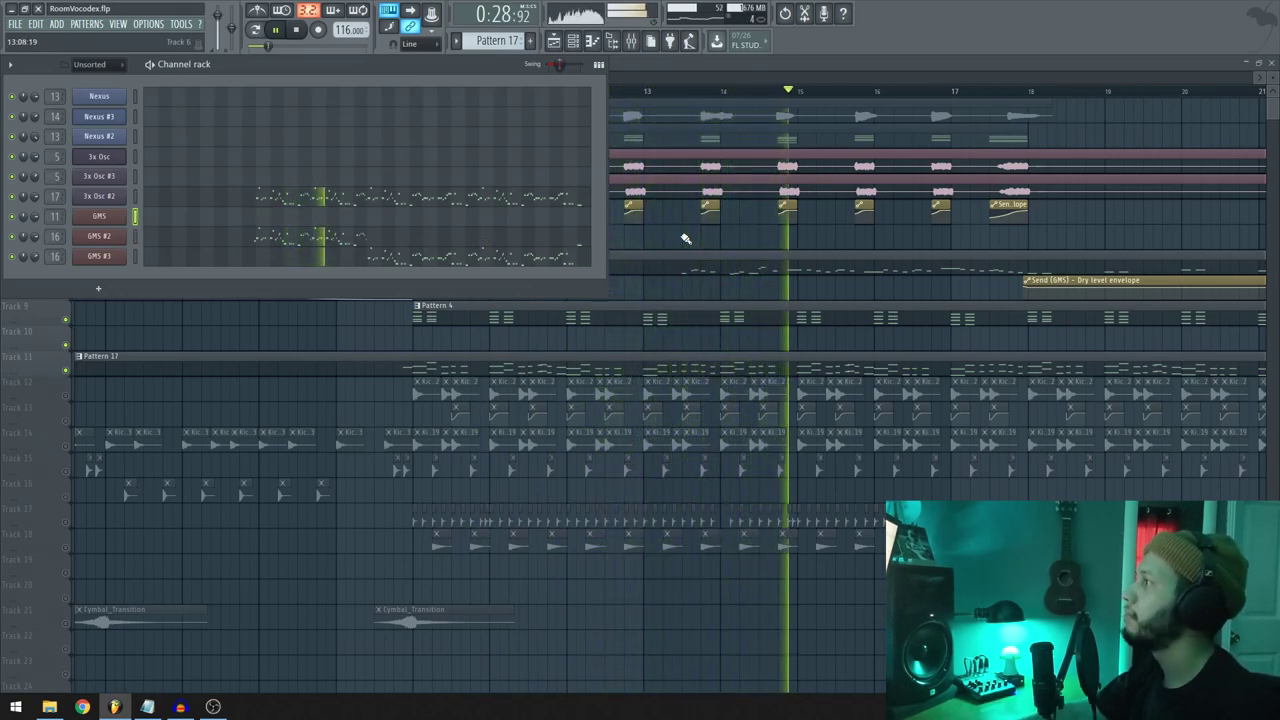
{"action": "key", "text": "F6"}
{"action": "scroll", "coordinate": [682, 237], "scroll_direction": "down", "scroll_amount": 2, "text": "ctrl"}
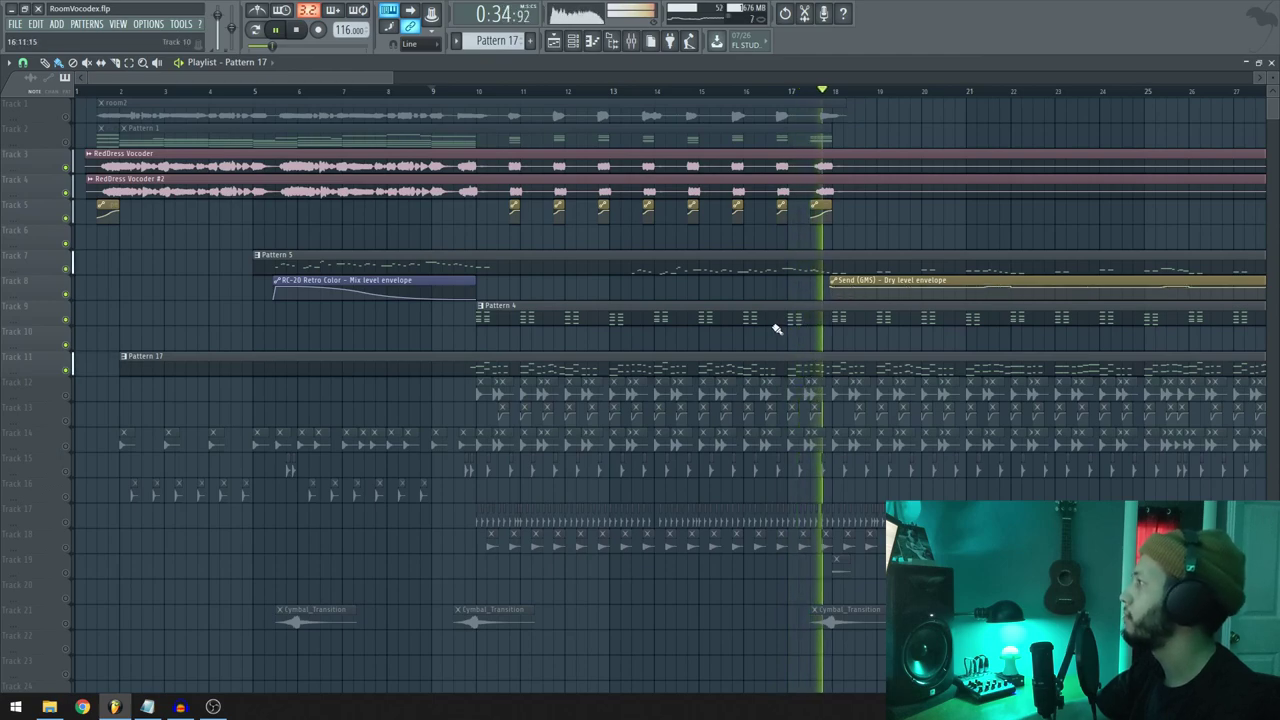
{"action": "key", "text": "space"}
Solo Track 11 and play Pattern 17 alone from bar 15, stopping after bar 19
{"action": "scroll", "coordinate": [760, 350], "scroll_direction": "right", "scroll_amount": 4}
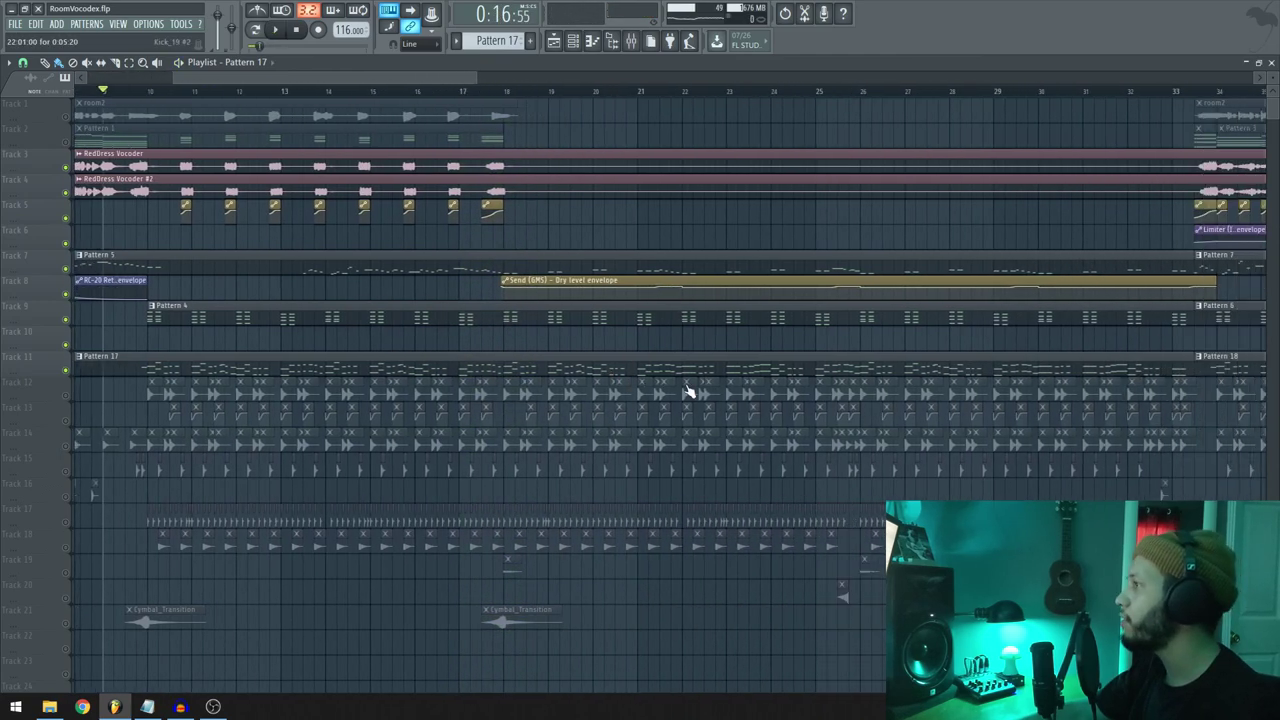
{"action": "scroll", "coordinate": [477, 209], "scroll_direction": "right", "scroll_amount": 1}
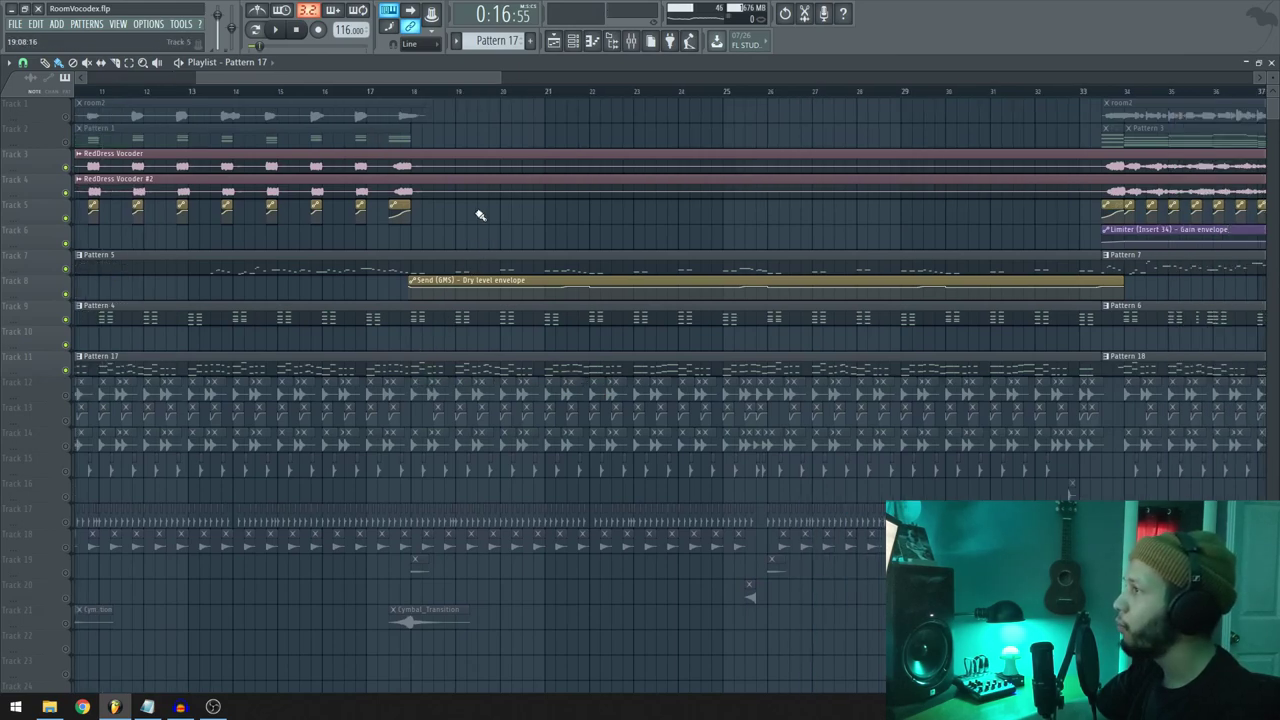
{"action": "scroll", "coordinate": [543, 209], "scroll_direction": "left", "scroll_amount": 1}
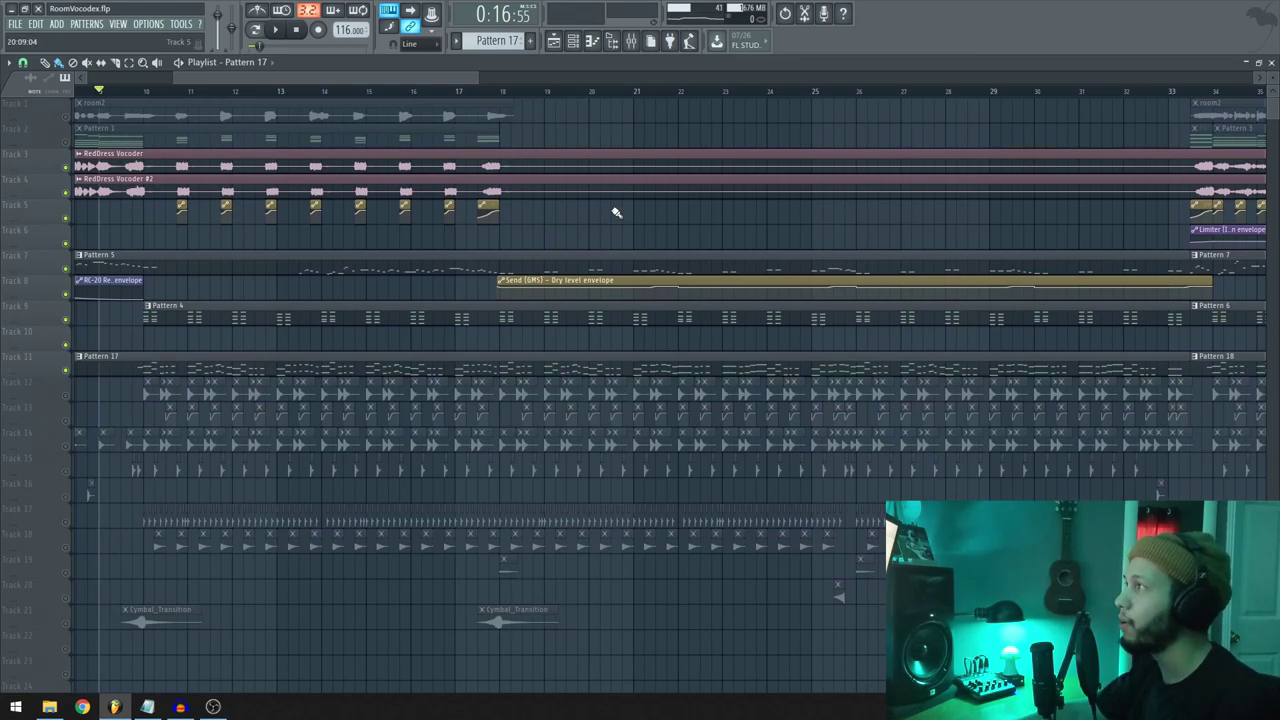
{"action": "left_click", "coordinate": [575, 40]}
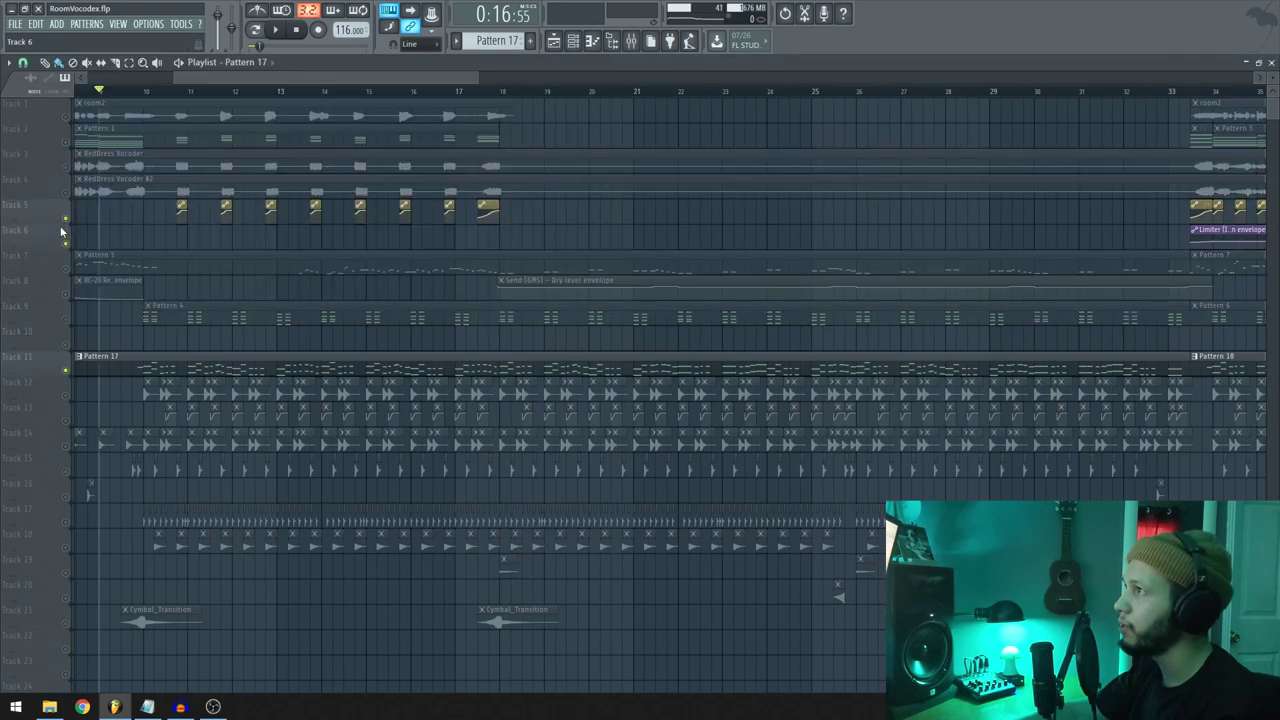
{"action": "key", "text": "space"}
{"action": "left_click", "coordinate": [381, 92]}
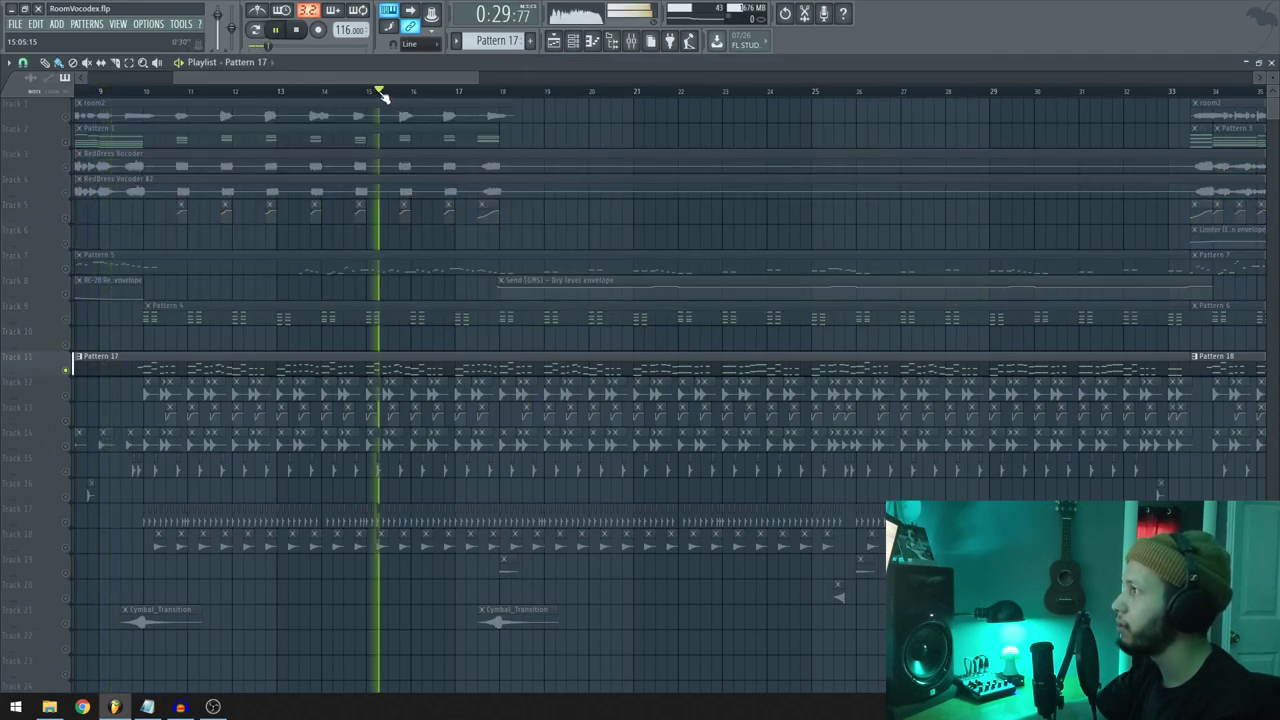
{"action": "left_click_drag", "start_coordinate": [634, 351], "coordinate": [431, 357]}
{"action": "scroll", "coordinate": [392, 390], "scroll_direction": "up", "scroll_amount": 2}
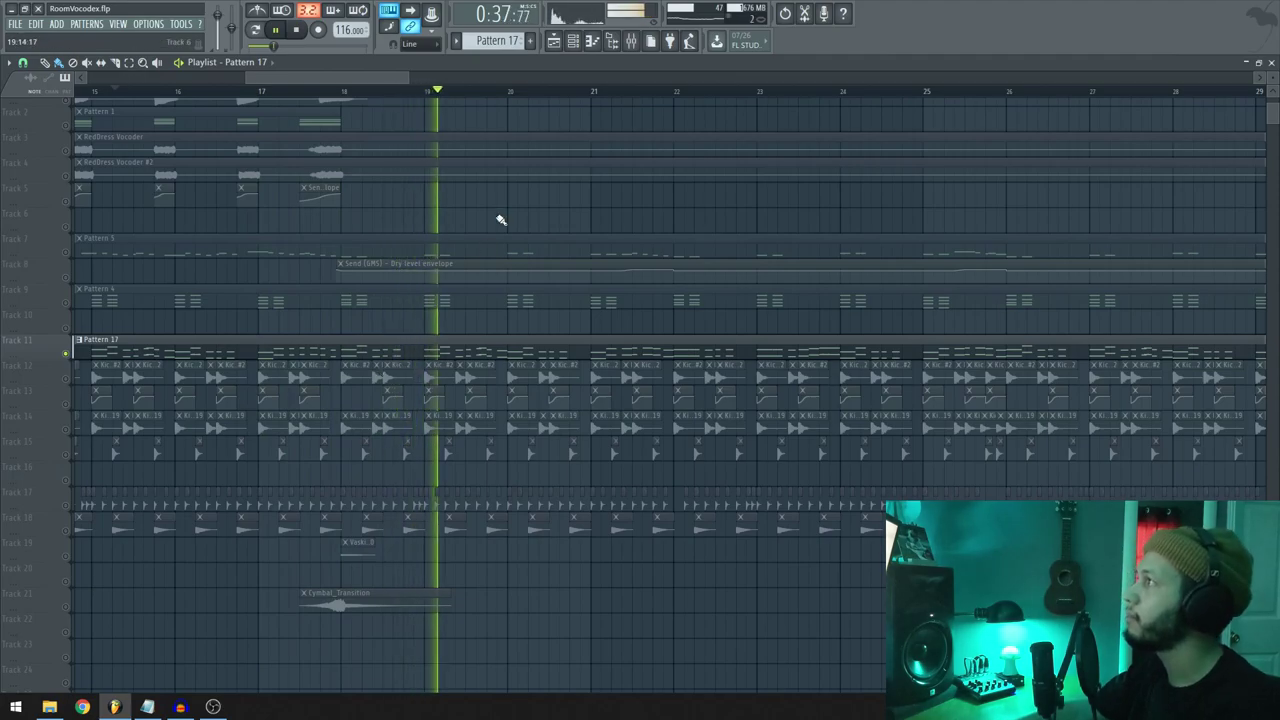
{"action": "key", "text": "space"}
Examine which channels Pattern 17 uses in the channel rack and return to the playlist
{"action": "scroll", "coordinate": [491, 207], "scroll_direction": "down", "scroll_amount": 3}
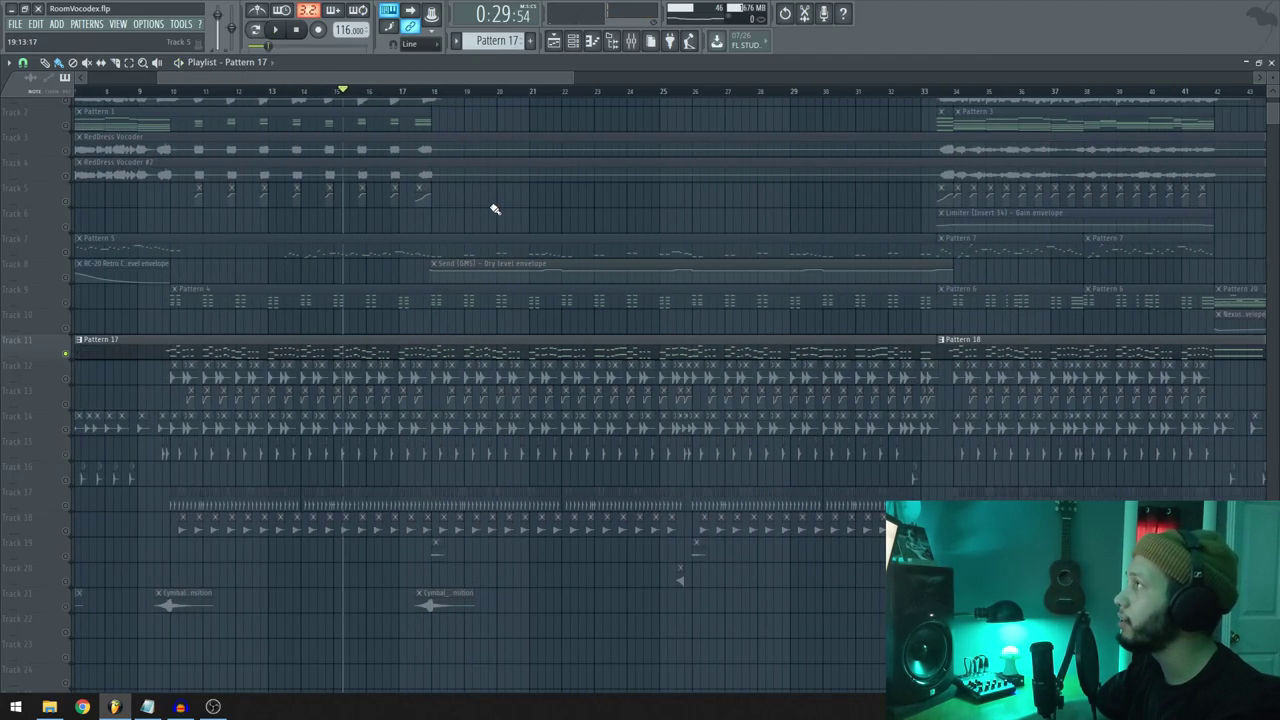
{"action": "scroll", "coordinate": [490, 205], "scroll_direction": "up", "scroll_amount": 3}
{"action": "key", "text": "F6"}
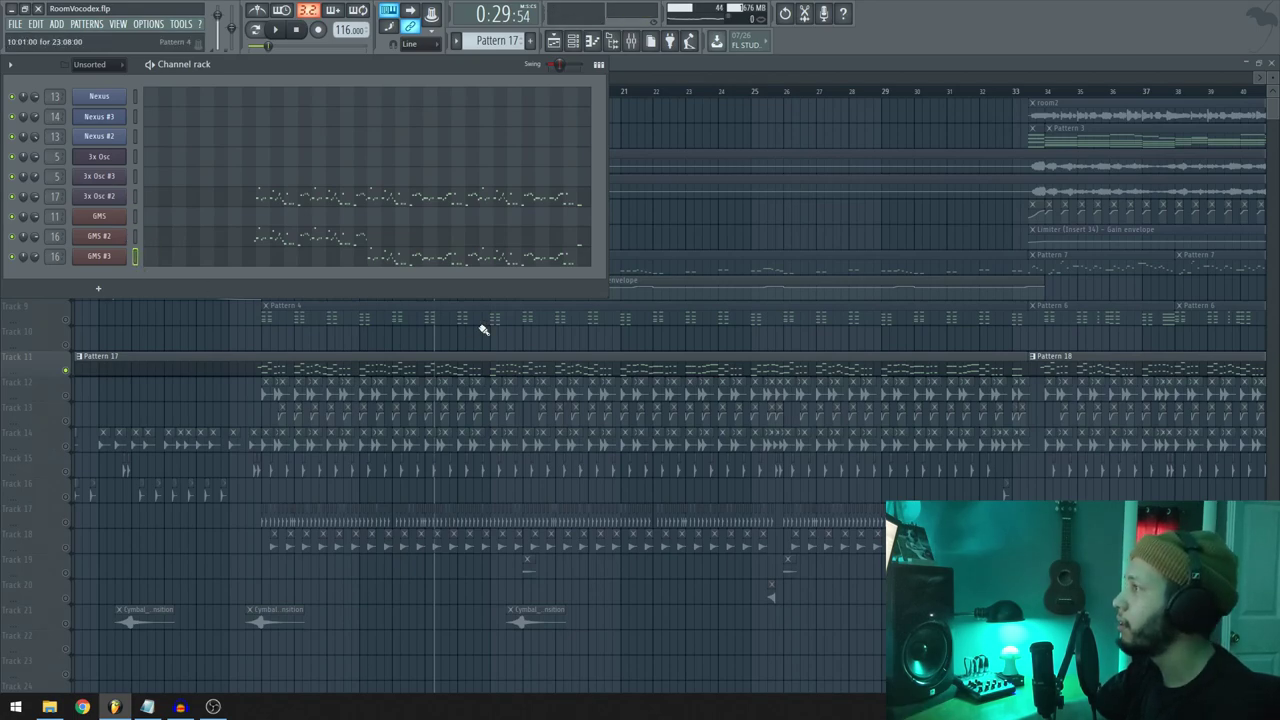
{"action": "key", "text": "F6"}
{"action": "scroll", "coordinate": [540, 366], "scroll_direction": "right", "scroll_amount": 3}
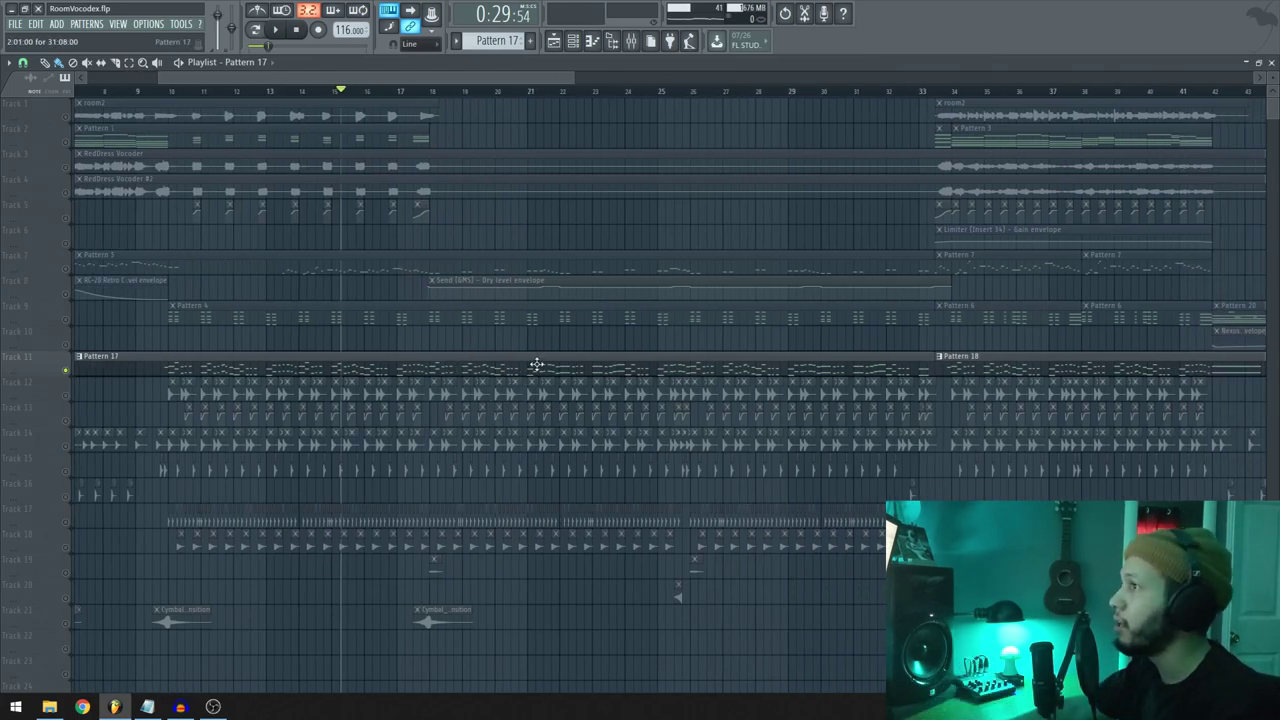
Solo Track 9 and play the Pattern 4 chords alone from bar 15, stopping near bar 20
{"action": "left_click", "coordinate": [70, 328]}
{"action": "key", "text": "space"}
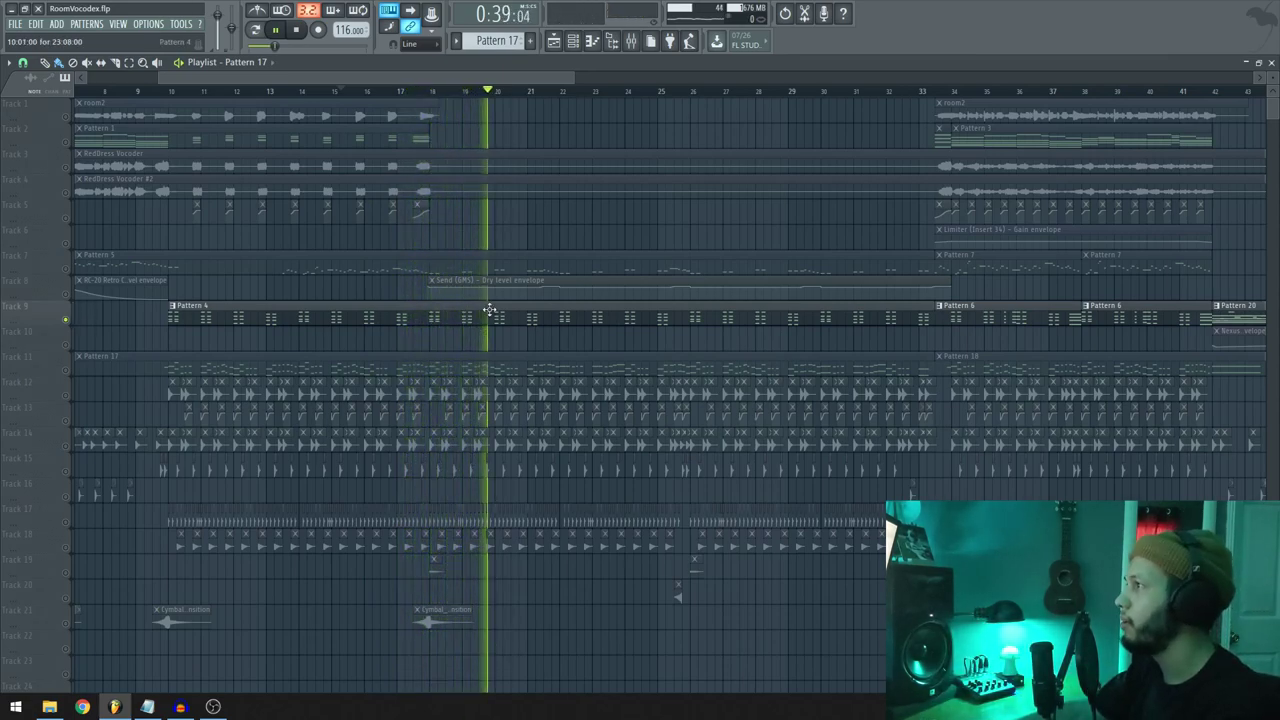
{"action": "key", "text": "space"}
Show Pattern 4's Nexus chords in the piano roll, play them briefly from bar 16, and return to the playlist
{"action": "left_click", "coordinate": [574, 42]}
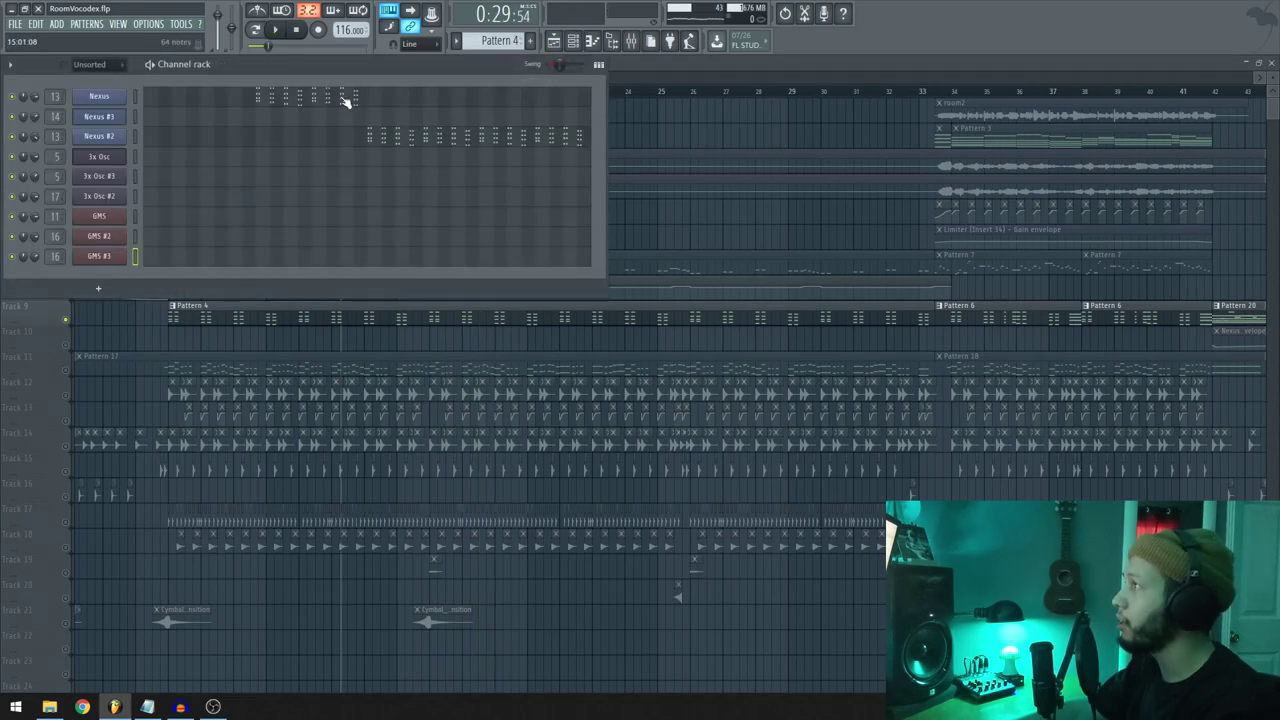
{"action": "left_click", "coordinate": [343, 100]}
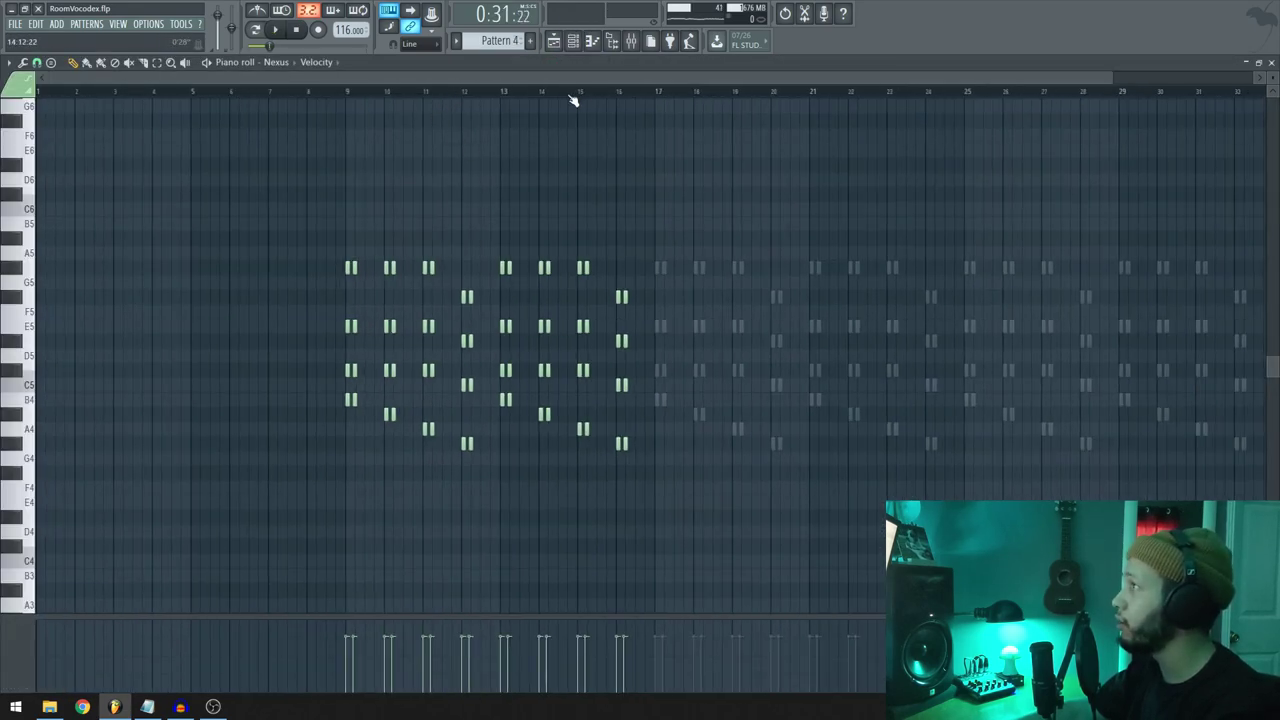
{"action": "key", "text": "space"}
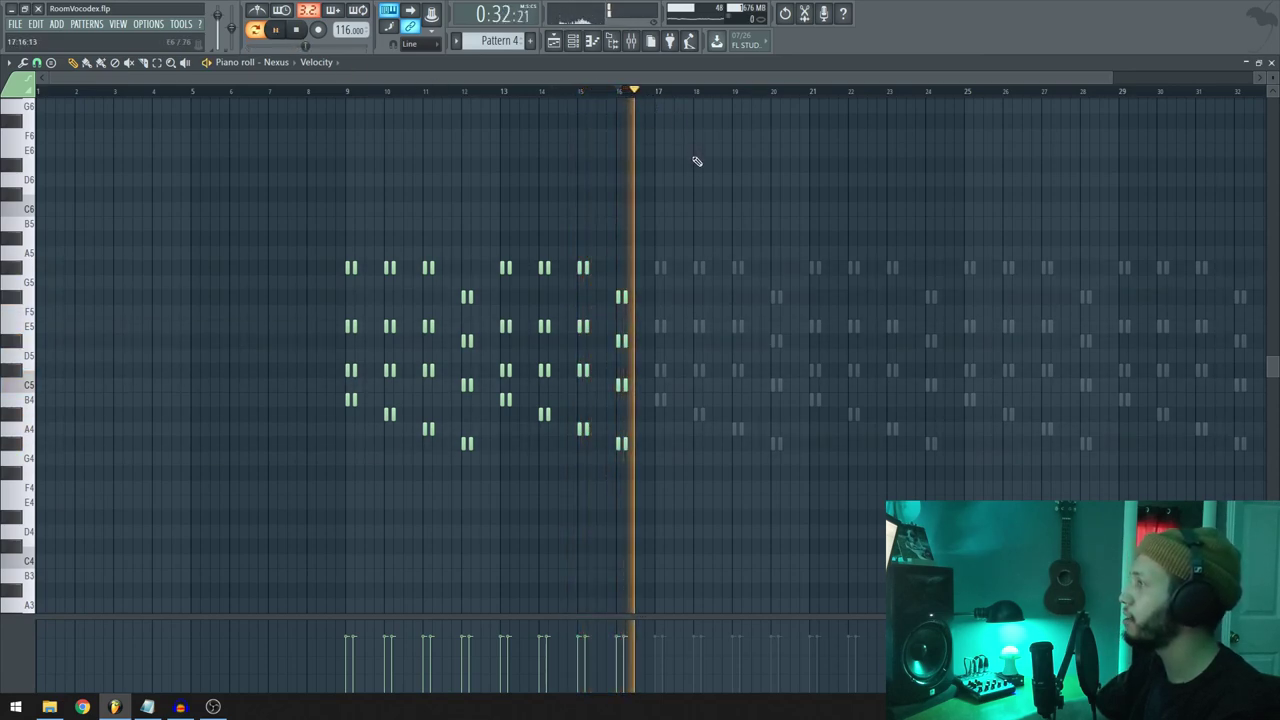
{"action": "key", "text": "space"}
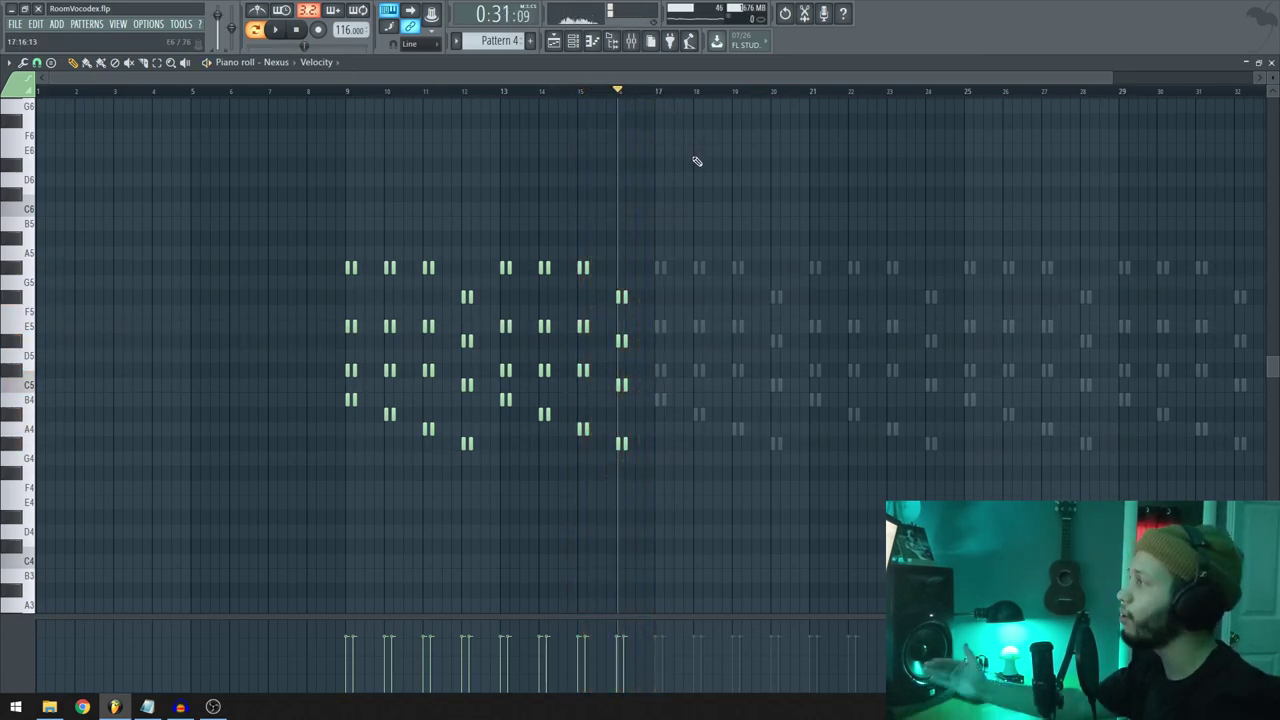
{"action": "key", "text": "F7"}
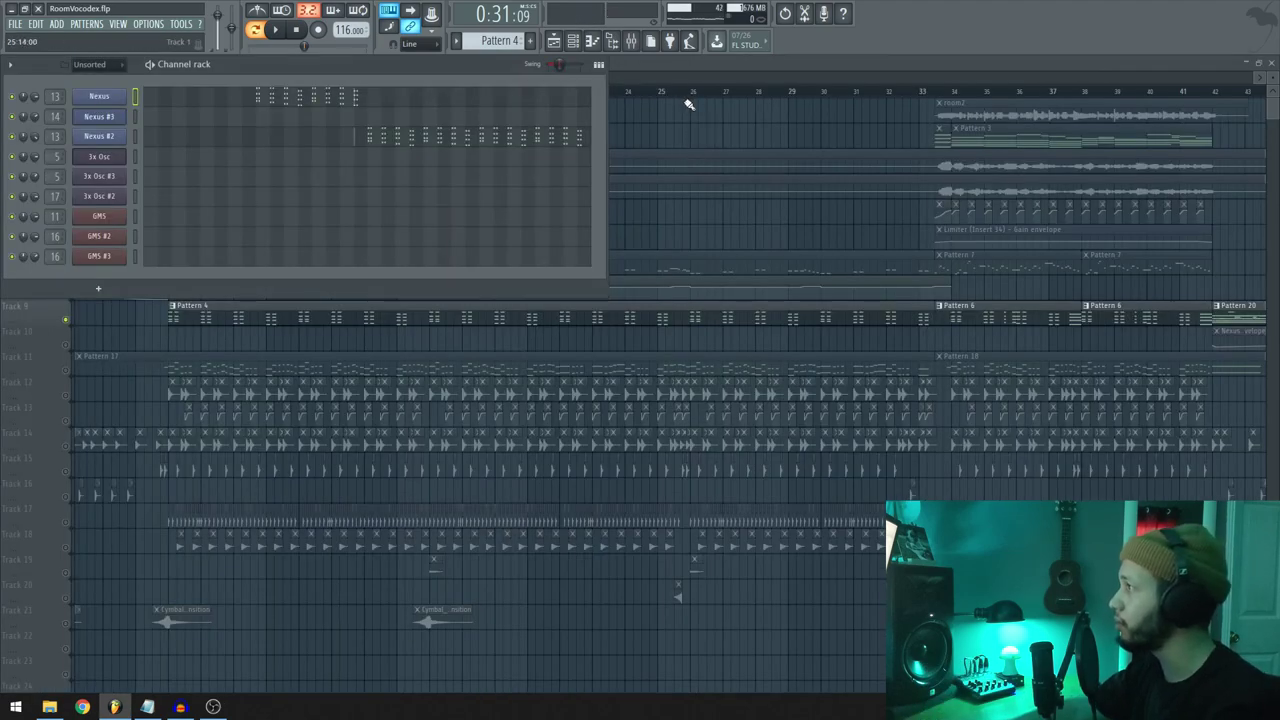
{"action": "key", "text": "F6"}
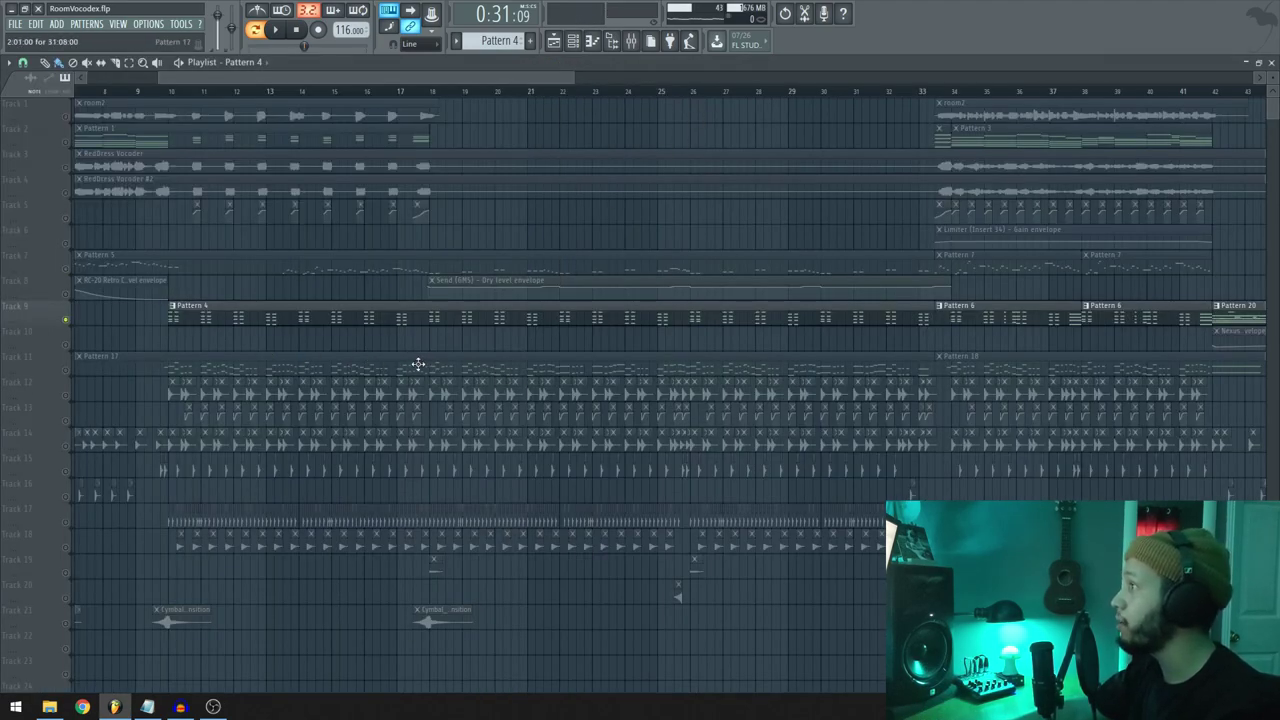
Solo Track 7 and play Pattern 5 alone from bar 18, stopping after bar 22
{"action": "left_click", "coordinate": [79, 268]}
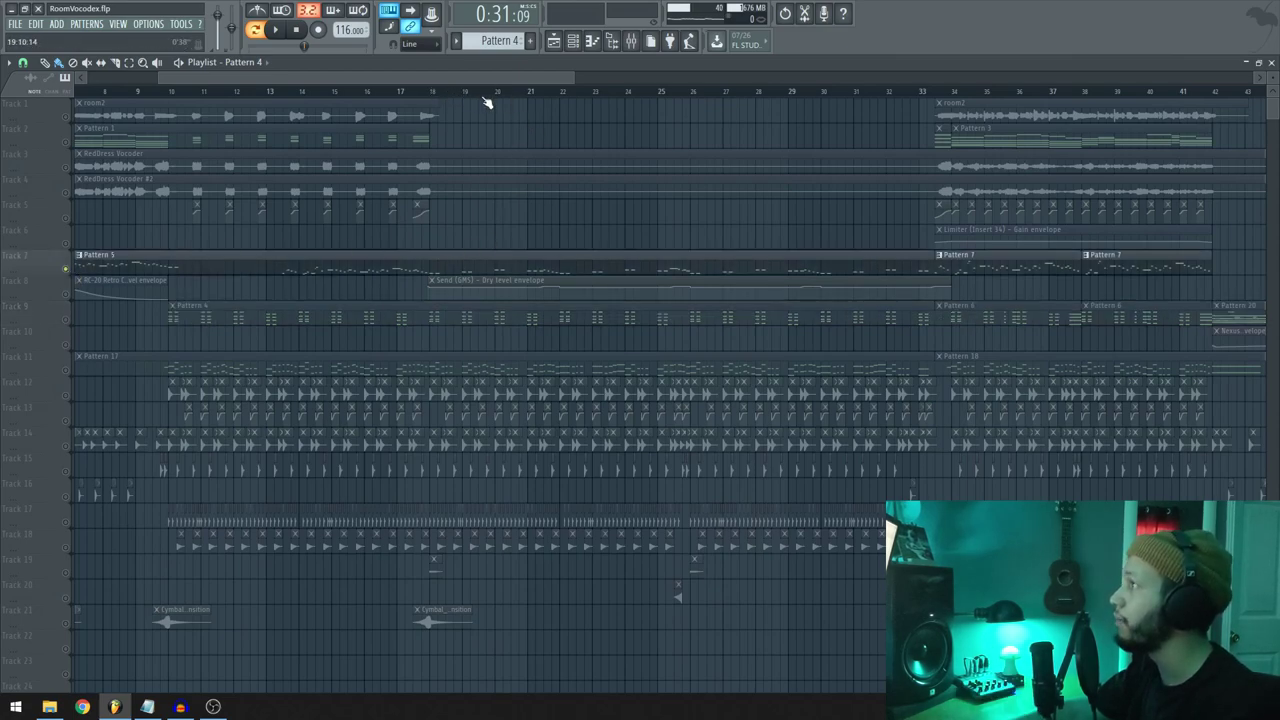
{"action": "key", "text": "space"}
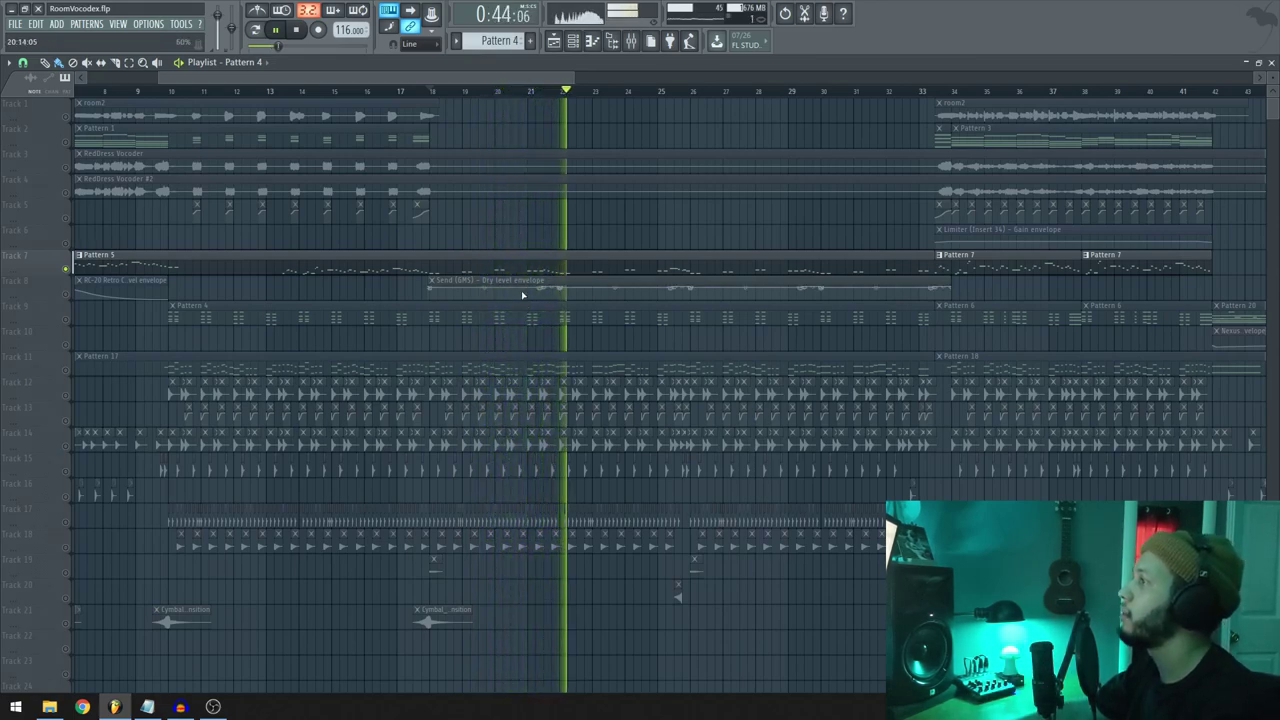
{"action": "key", "text": "space"}
Unmute Track 8, increase its height and examine the Send (GMS) dry level envelope's points around bars 18 to 26
{"action": "left_click", "coordinate": [66, 295]}
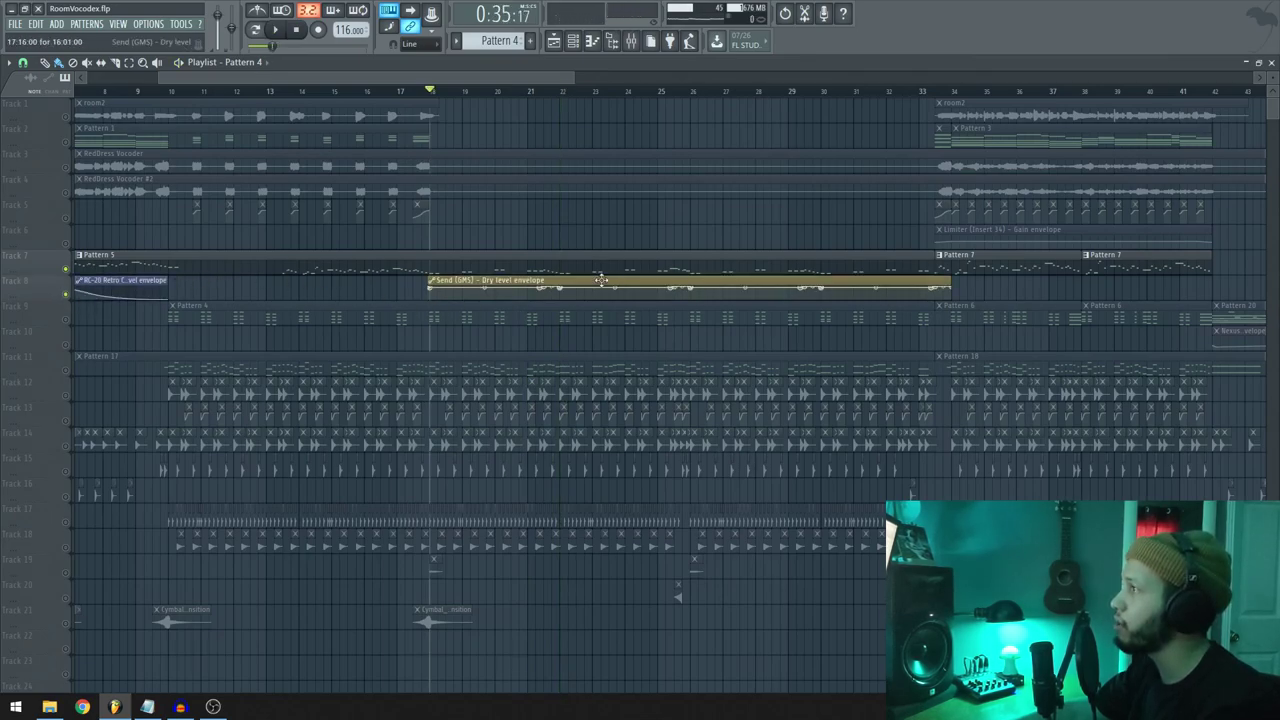
{"action": "scroll", "coordinate": [565, 288], "scroll_direction": "up", "scroll_amount": 3}
{"action": "left_click_drag", "start_coordinate": [29, 300], "coordinate": [26, 407]}
{"action": "left_click_drag", "start_coordinate": [650, 434], "coordinate": [837, 477]}
{"action": "scroll", "coordinate": [837, 477], "scroll_direction": "down", "scroll_amount": 3}
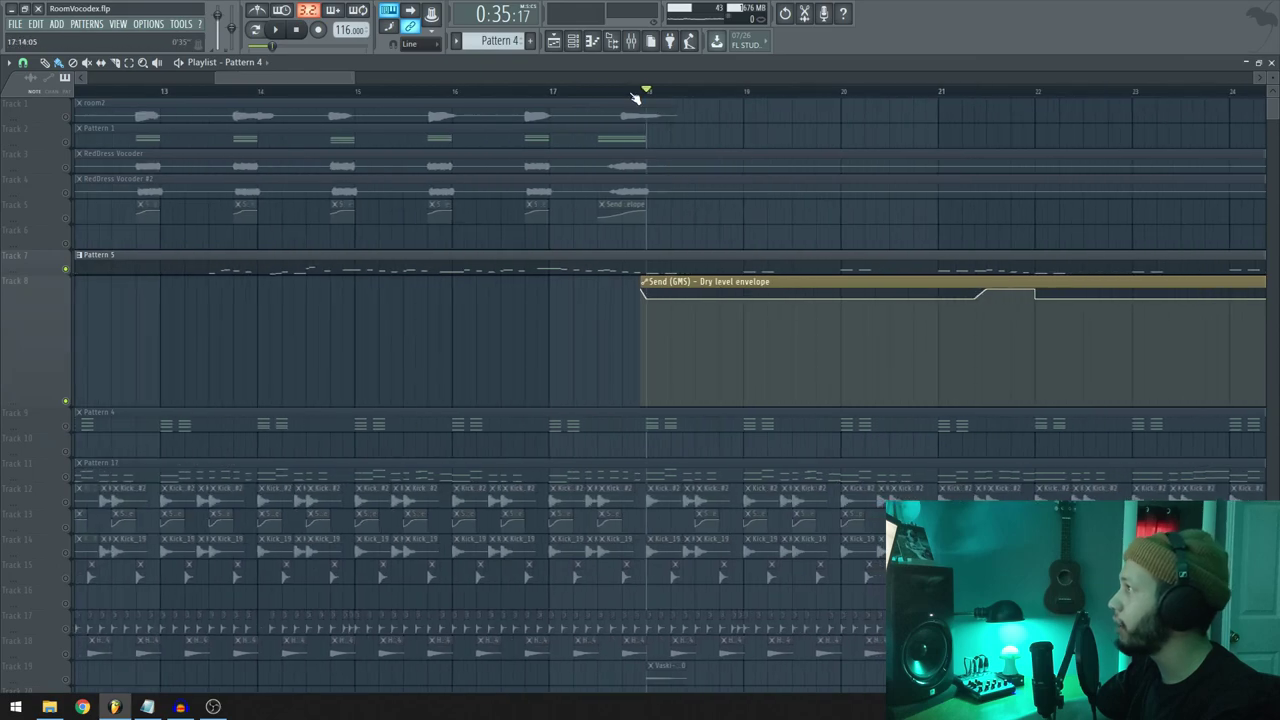
{"action": "left_click", "coordinate": [631, 92]}
{"action": "scroll", "coordinate": [734, 209], "scroll_direction": "right", "scroll_amount": 3}
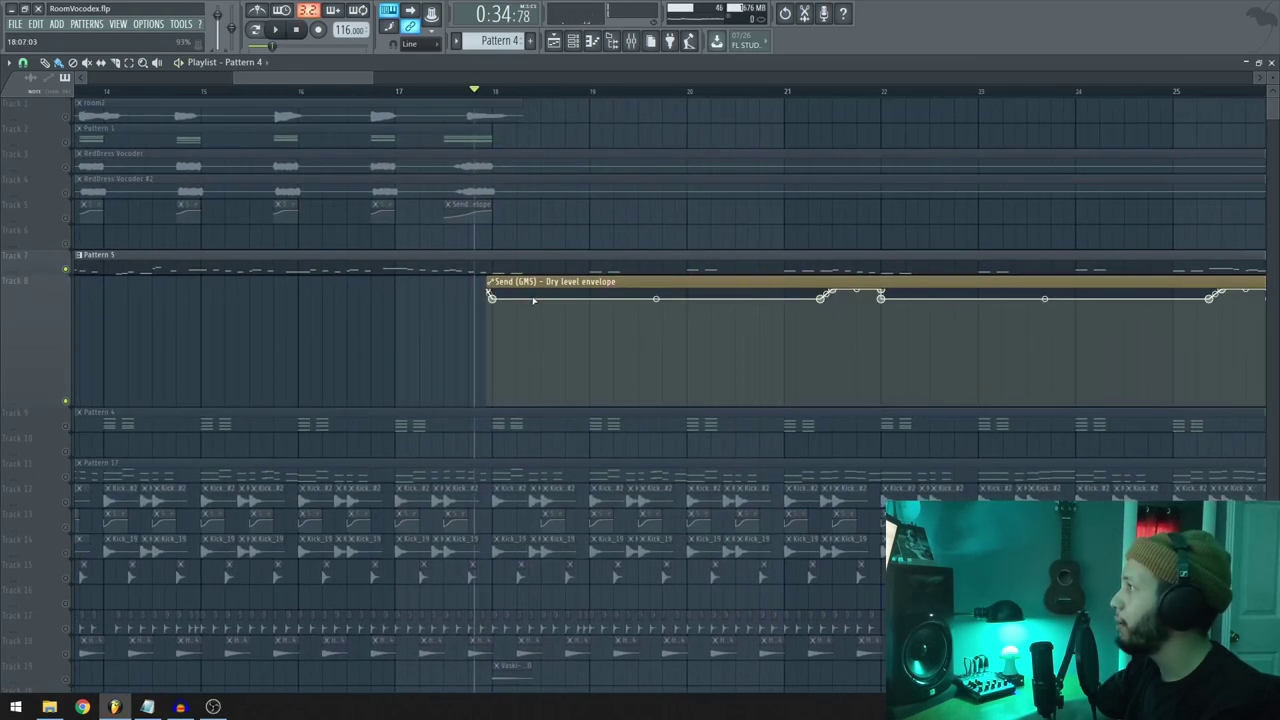
{"action": "scroll", "coordinate": [684, 318], "scroll_direction": "right", "scroll_amount": 3}
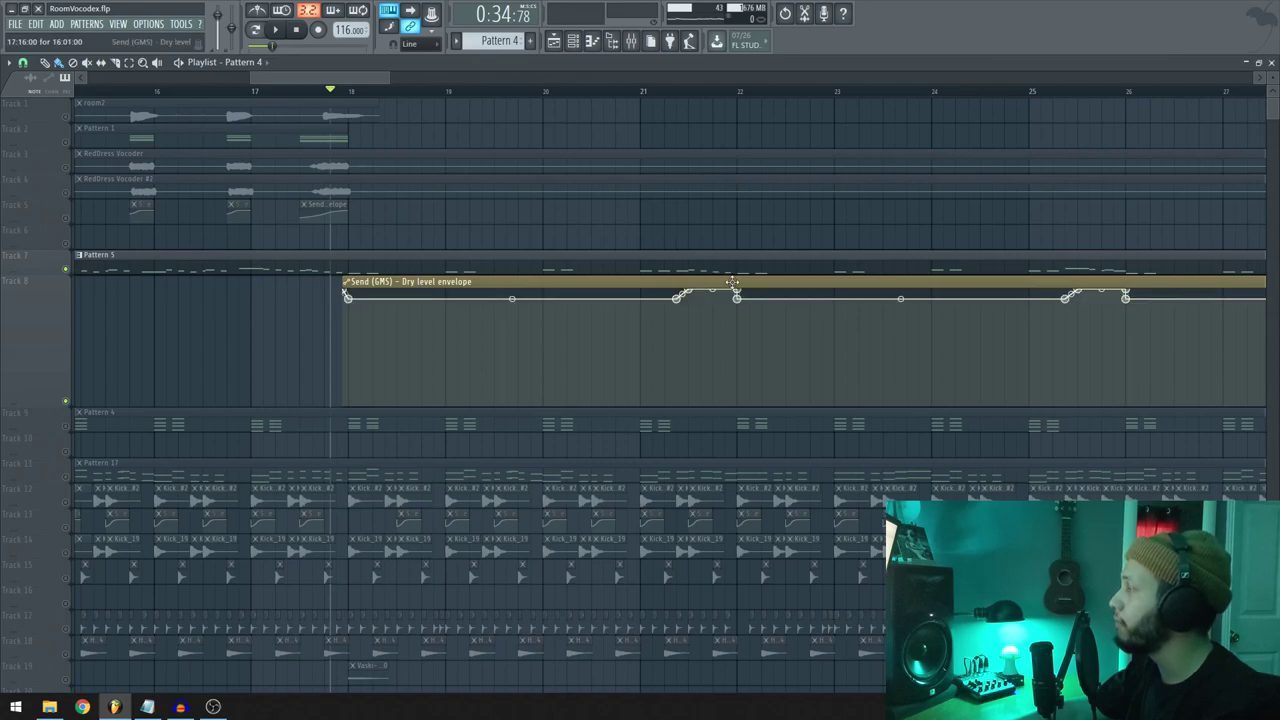
Reset Track 8 to its default height
{"action": "right_click", "coordinate": [40, 315]}
{"action": "mouse_move", "coordinate": [131, 370]}
{"action": "left_click", "coordinate": [177, 391]}
Solo Track 14 and open the sample settings of its Kick_19 #3 clip
{"action": "scroll", "coordinate": [371, 321], "scroll_direction": "down", "scroll_amount": 5}
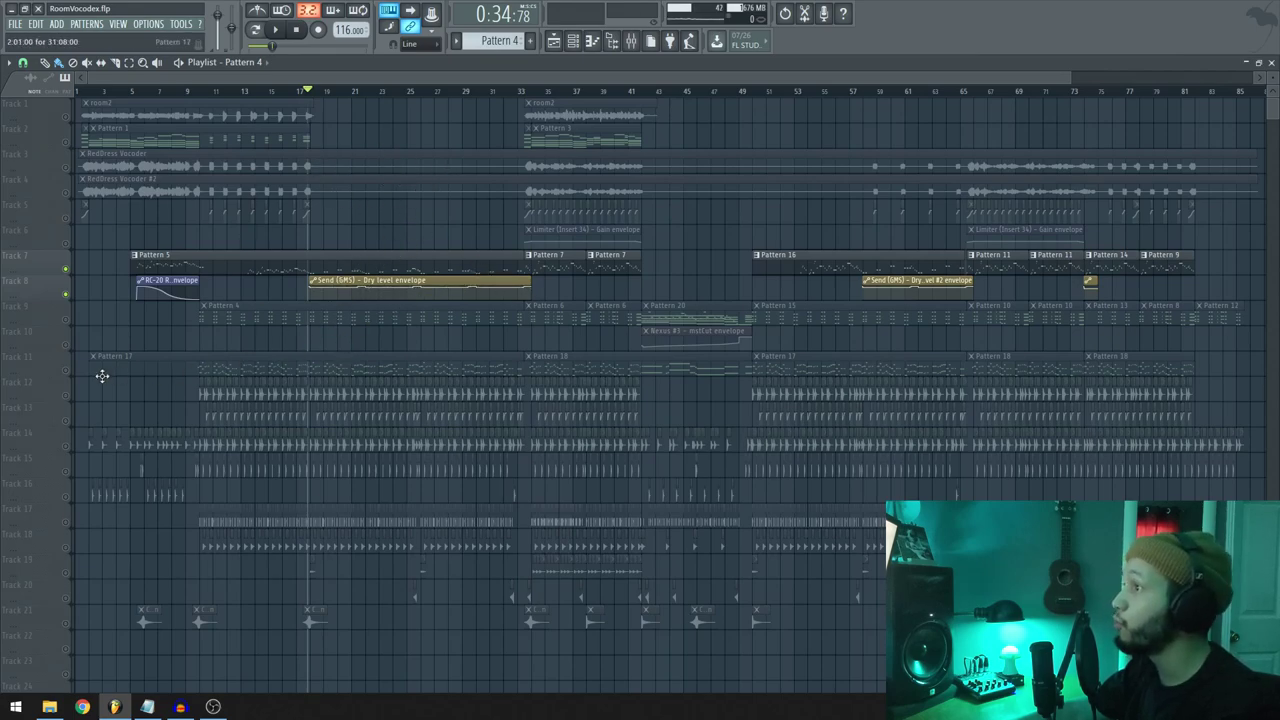
{"action": "scroll", "coordinate": [118, 506], "scroll_direction": "up", "scroll_amount": 6}
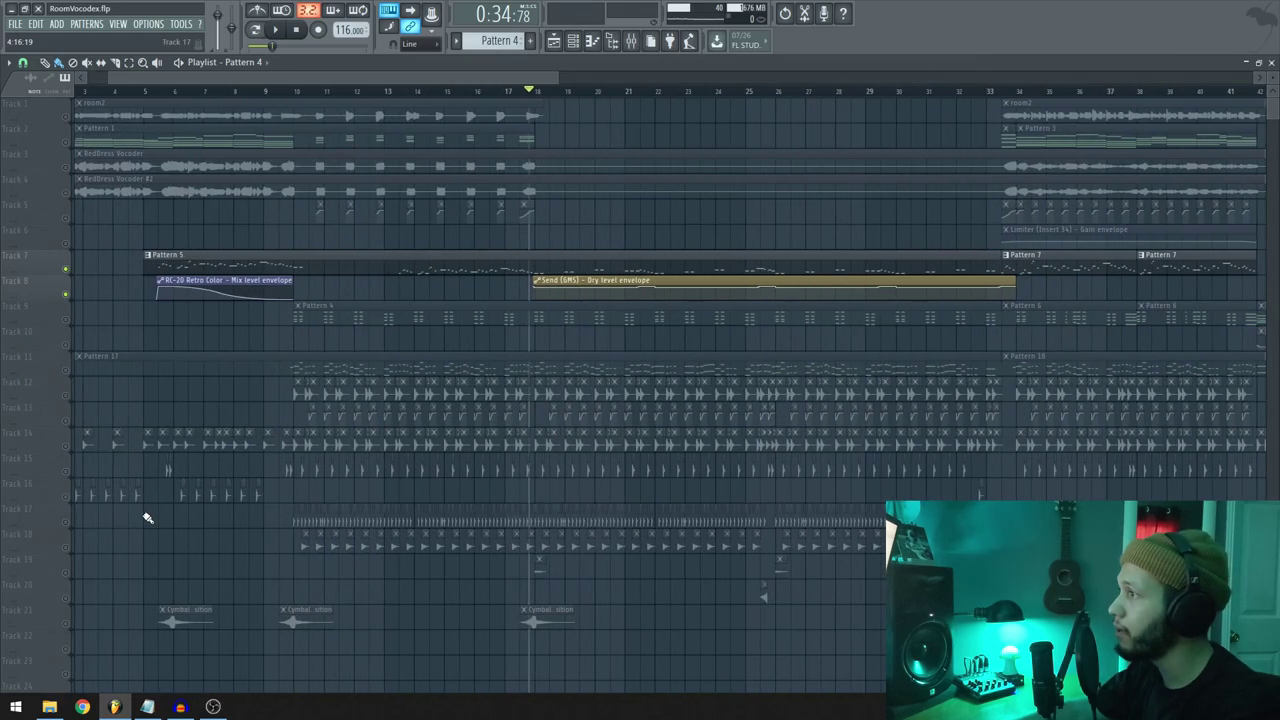
{"action": "double_click", "coordinate": [140, 422]}
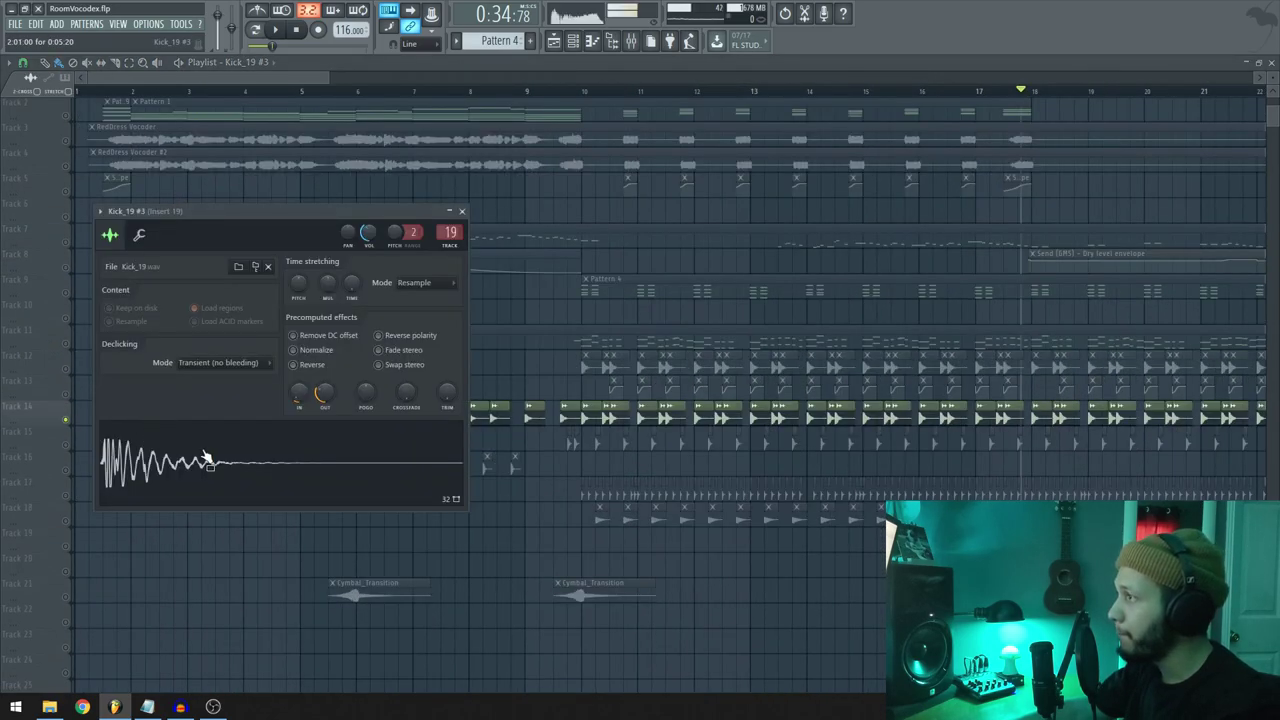
Inspect the sample settings of the Snare_Clap_04 #2 clip on Track 15 and the Snap_01 clip on Track 16
{"action": "key", "text": "Escape"}
{"action": "scroll", "coordinate": [322, 434], "scroll_direction": "up", "scroll_amount": 8}
{"action": "double_click", "coordinate": [347, 458]}
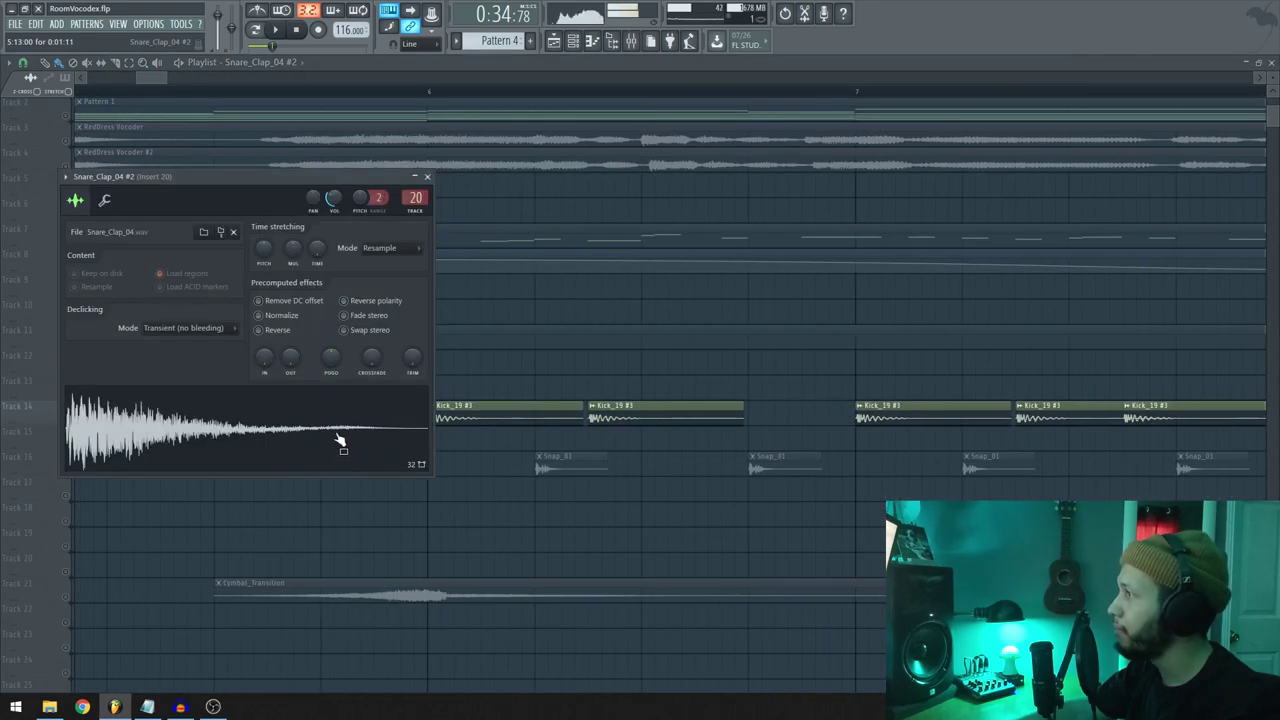
{"action": "key", "text": "Escape"}
{"action": "double_click", "coordinate": [565, 473]}
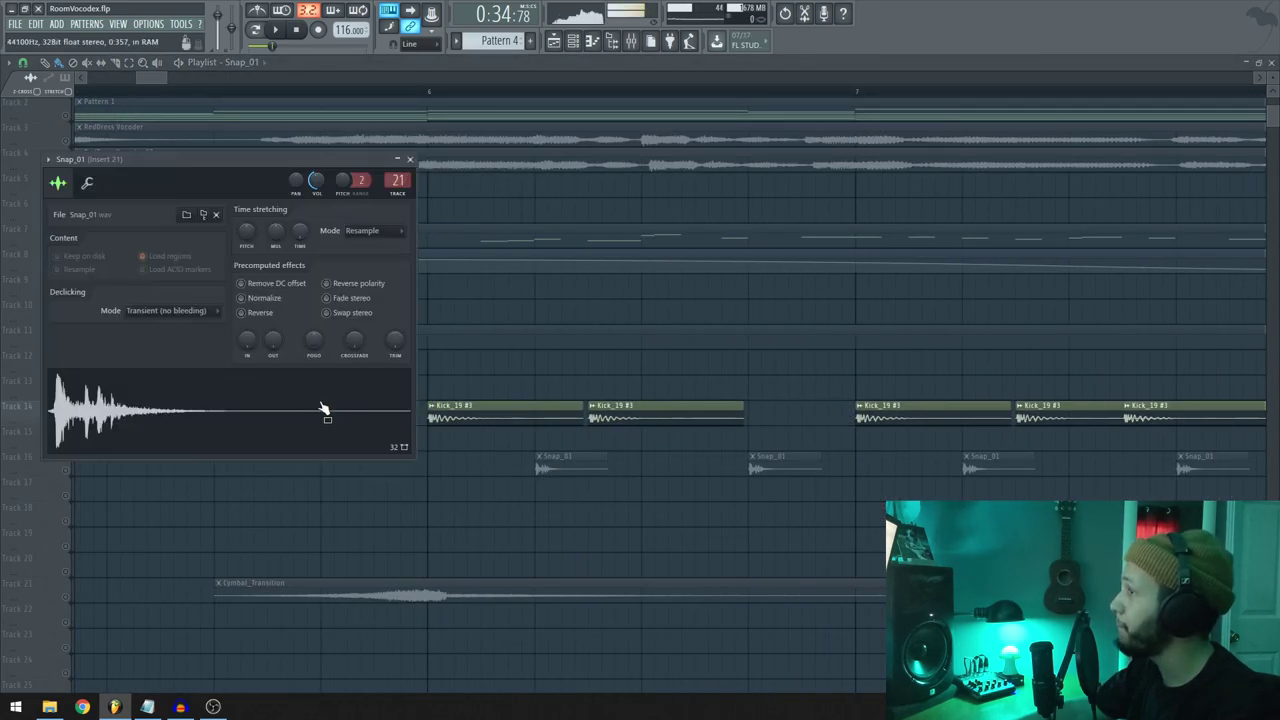
{"action": "key", "text": "Escape"}
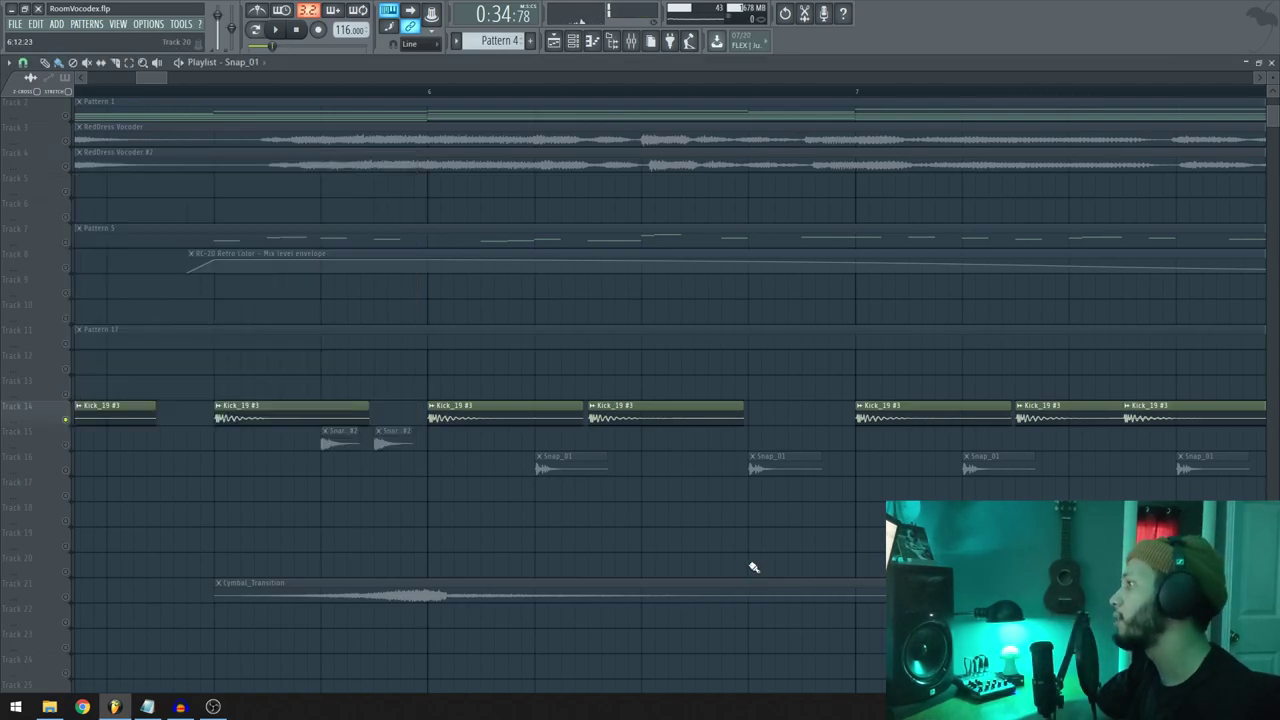
Inspect the sample settings of the Hat_Closed_05 clip on Track 17 and the Hat_Open_04 clip on Track 18 after bar 10
{"action": "scroll", "coordinate": [757, 567], "scroll_direction": "right", "scroll_amount": 10}
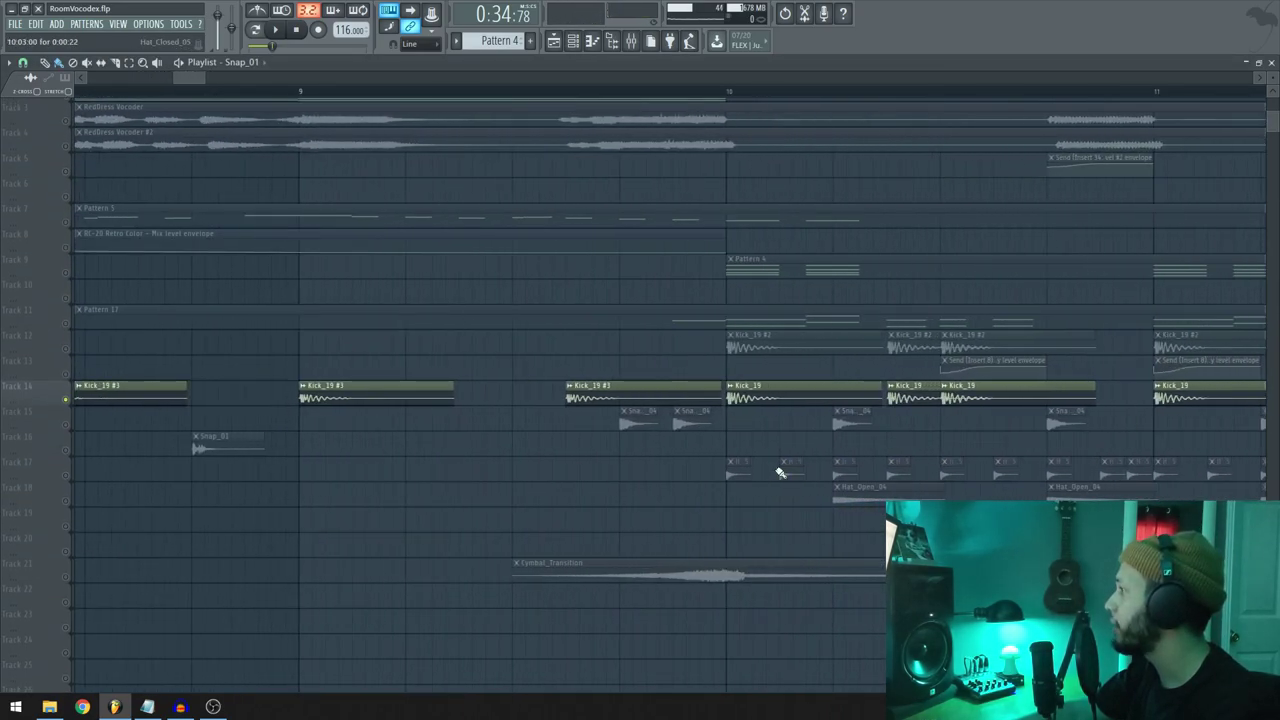
{"action": "double_click", "coordinate": [747, 472]}
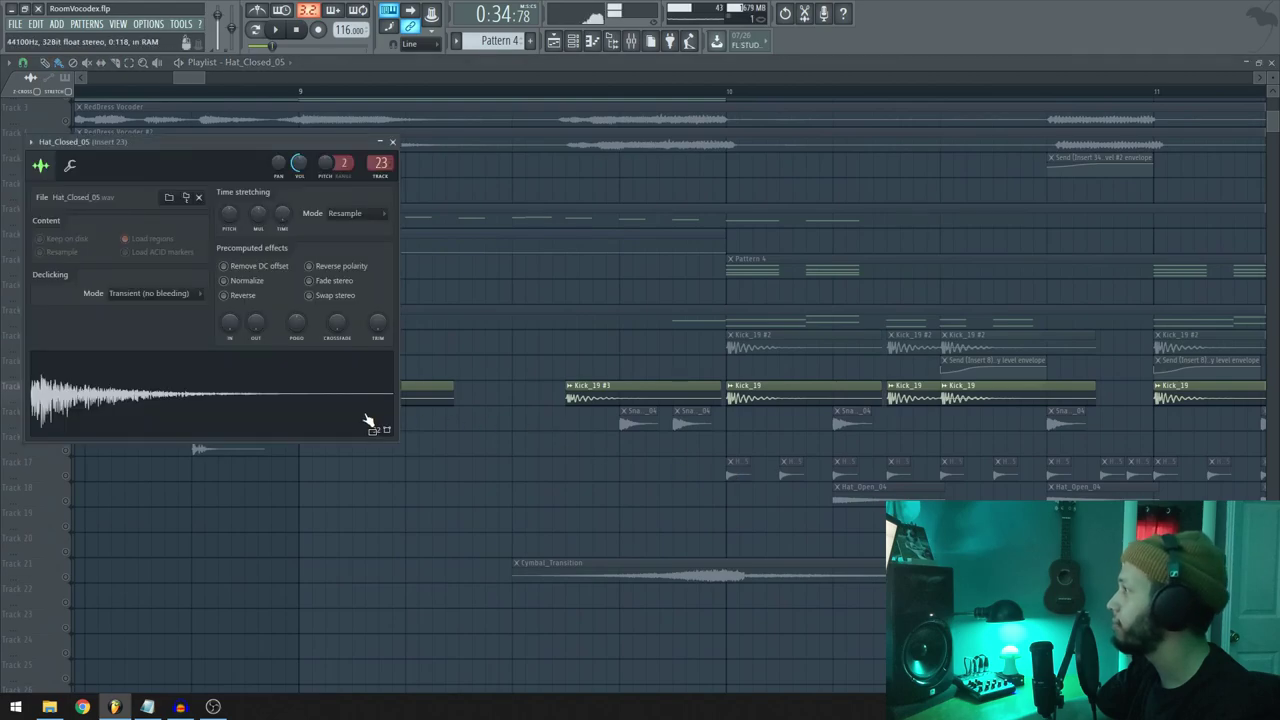
{"action": "double_click", "coordinate": [877, 492]}
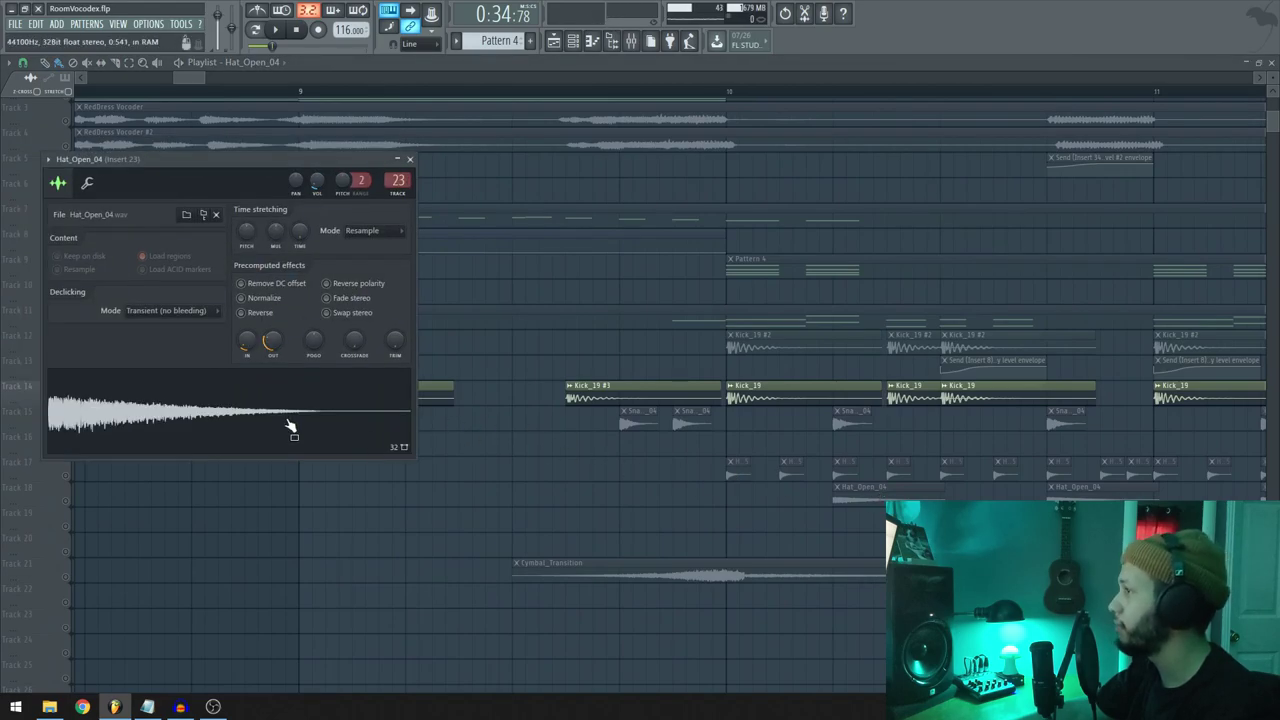
{"action": "key", "text": "Escape"}
Inspect the sample settings of the Cymbal_Transition clip on Track 21 and the Vaski-Baddest-Ride #2 clip on Track 19
{"action": "scroll", "coordinate": [772, 543], "scroll_direction": "down", "scroll_amount": 2}
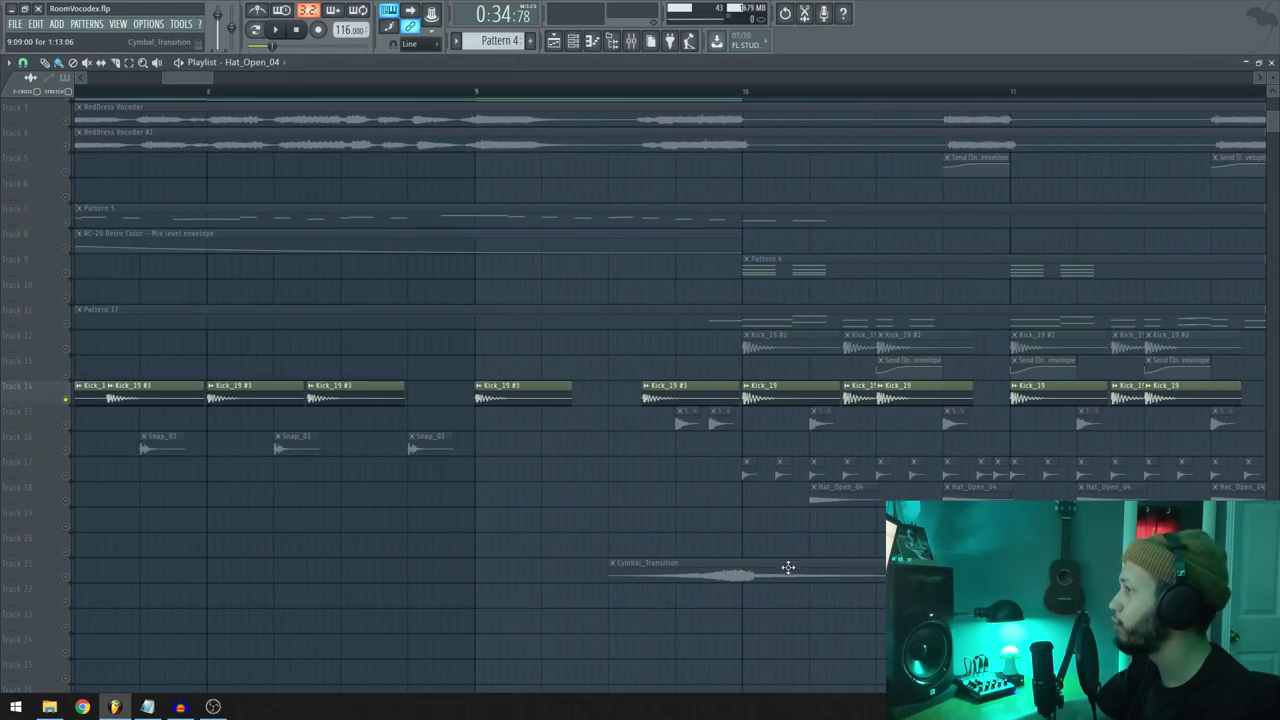
{"action": "double_click", "coordinate": [788, 566]}
{"action": "key", "text": "Escape"}
{"action": "scroll", "coordinate": [740, 540], "scroll_direction": "down", "scroll_amount": 8}
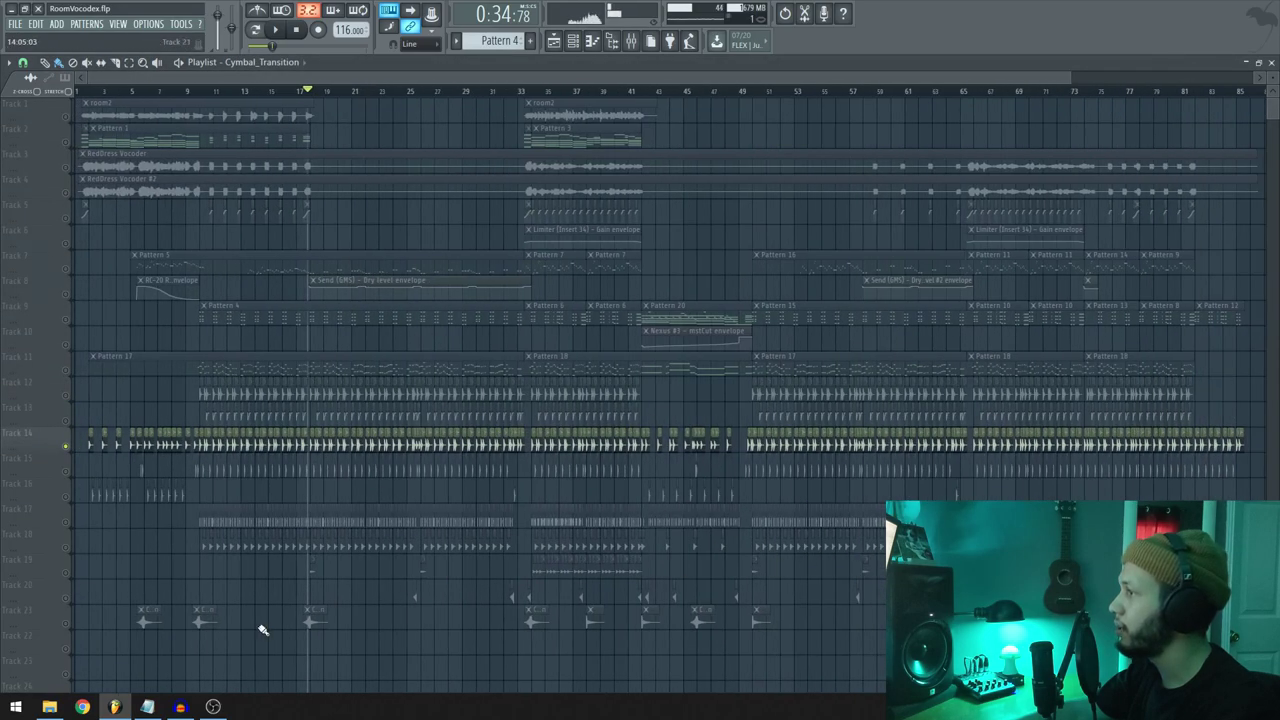
{"action": "scroll", "coordinate": [320, 605], "scroll_direction": "up", "scroll_amount": 5}
{"action": "left_click", "coordinate": [387, 564]}
{"action": "double_click", "coordinate": [387, 564]}
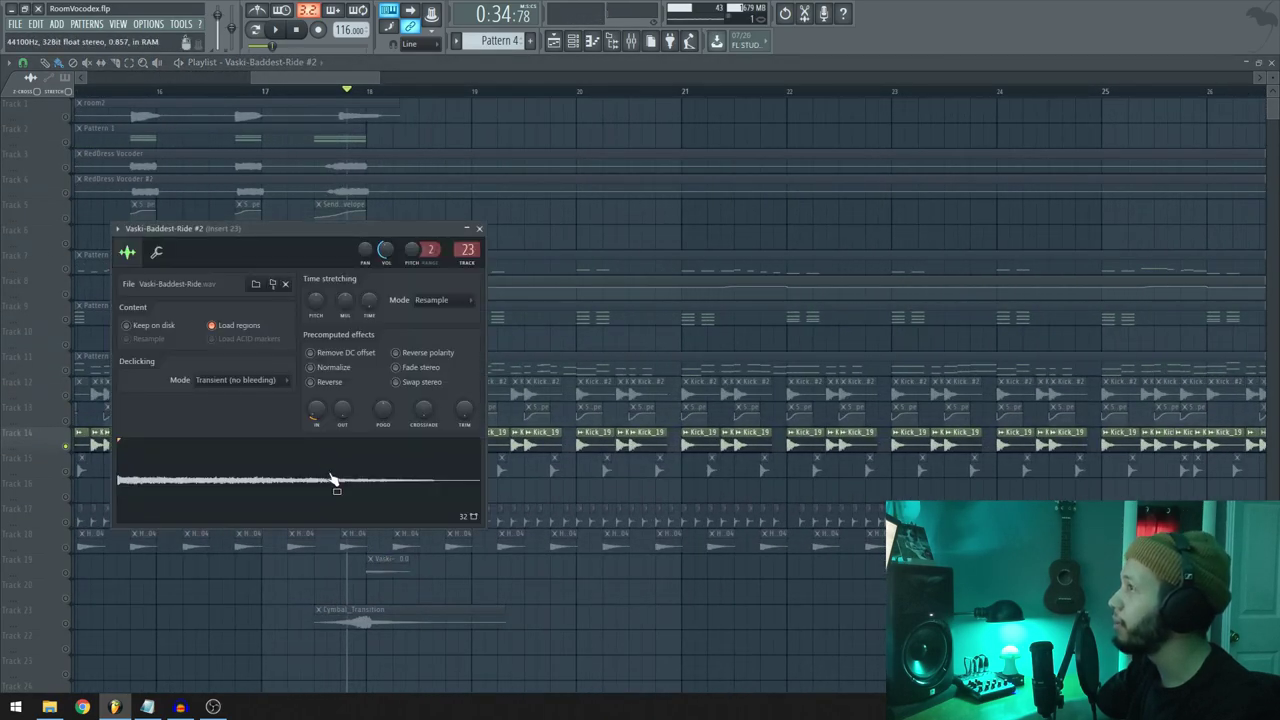
{"action": "left_click", "coordinate": [637, 647]}
Unmute the remaining drum tracks down to Track 21 and play the drums together from just before bar 18
{"action": "scroll", "coordinate": [500, 600], "scroll_direction": "down", "scroll_amount": 2}
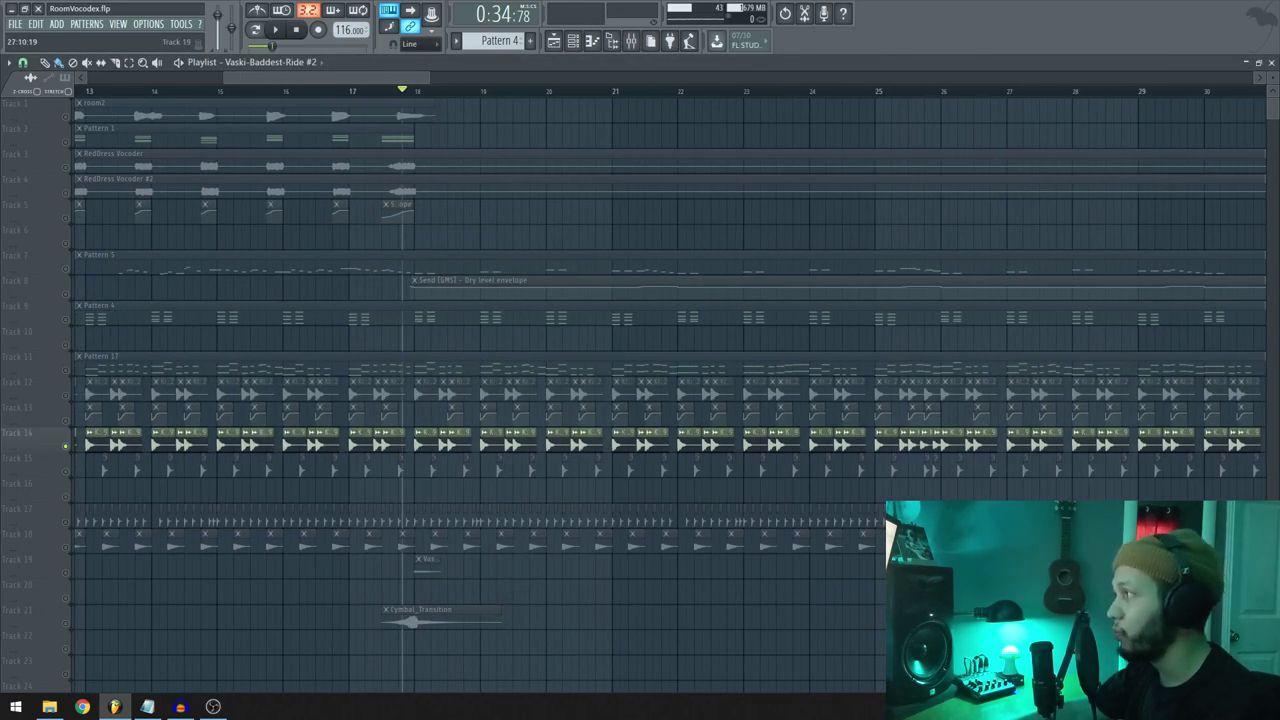
{"action": "scroll", "coordinate": [1040, 559], "scroll_direction": "down", "scroll_amount": 3}
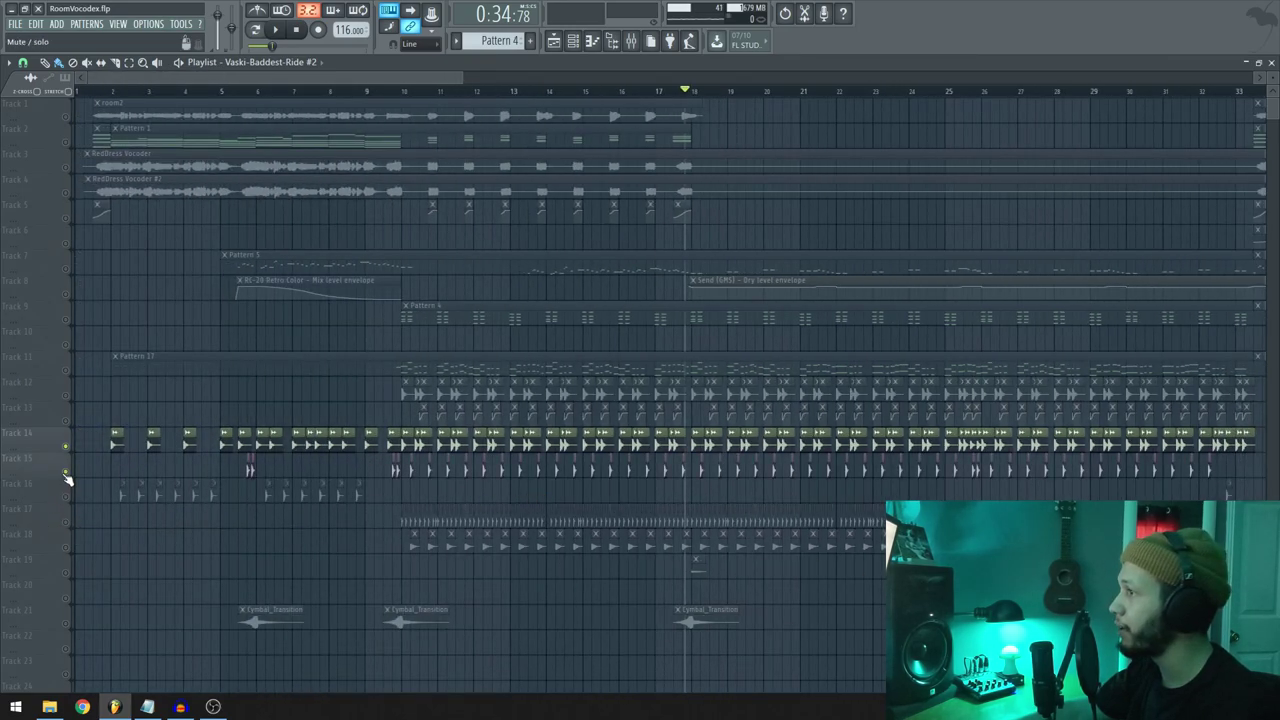
{"action": "key", "text": "space"}
{"action": "left_click_drag", "start_coordinate": [66, 545], "coordinate": [70, 618]}
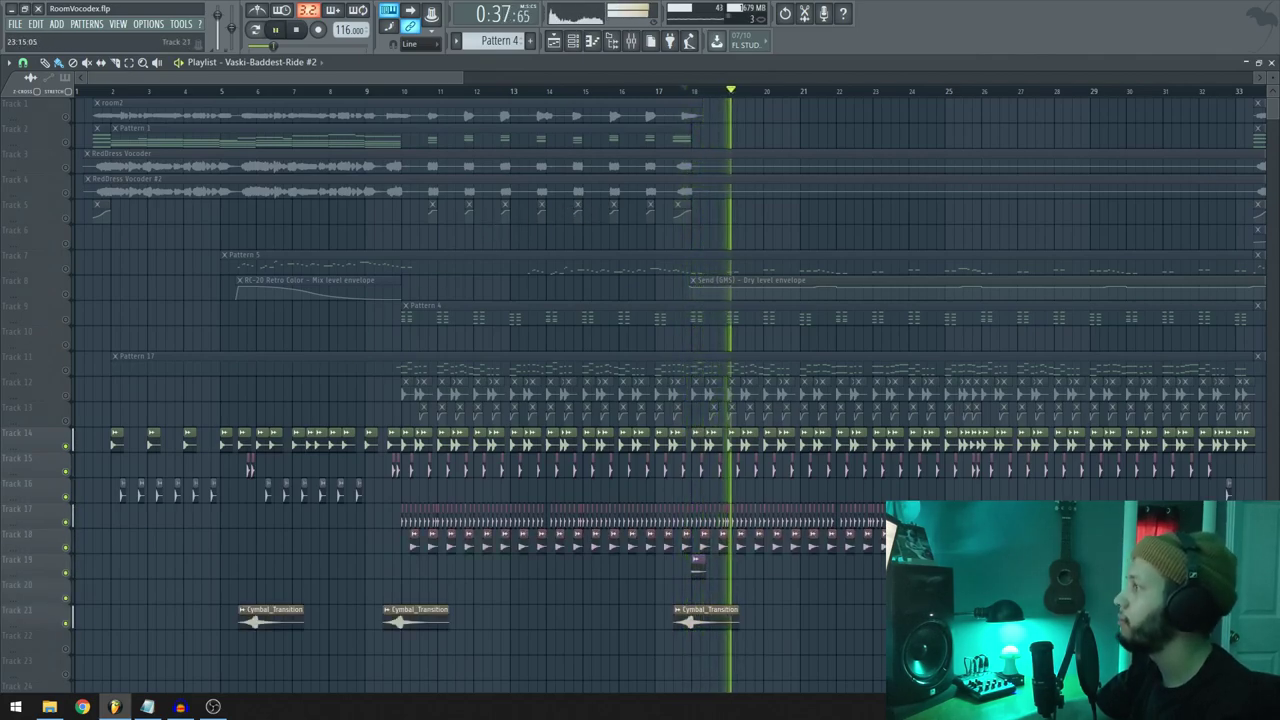
{"action": "scroll", "coordinate": [740, 630], "scroll_direction": "down", "scroll_amount": 2}
{"action": "scroll", "coordinate": [740, 630], "scroll_direction": "down", "scroll_amount": 1}
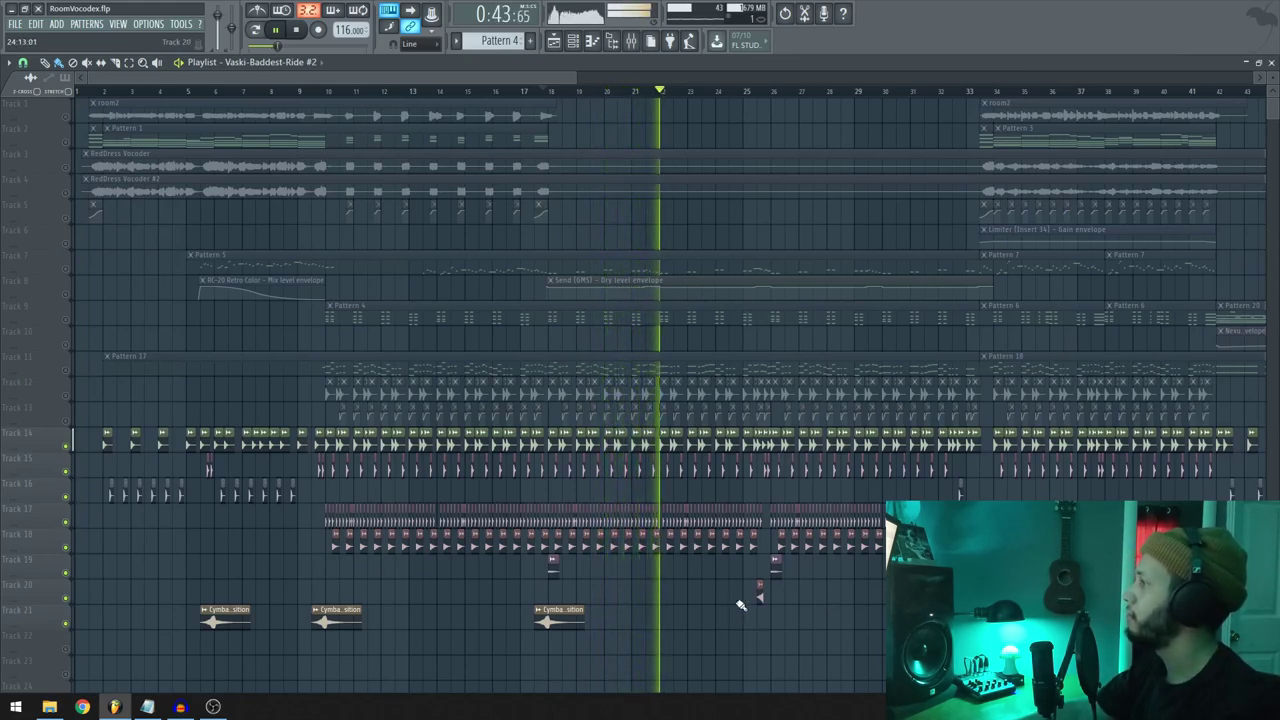
{"action": "key", "text": "space"}
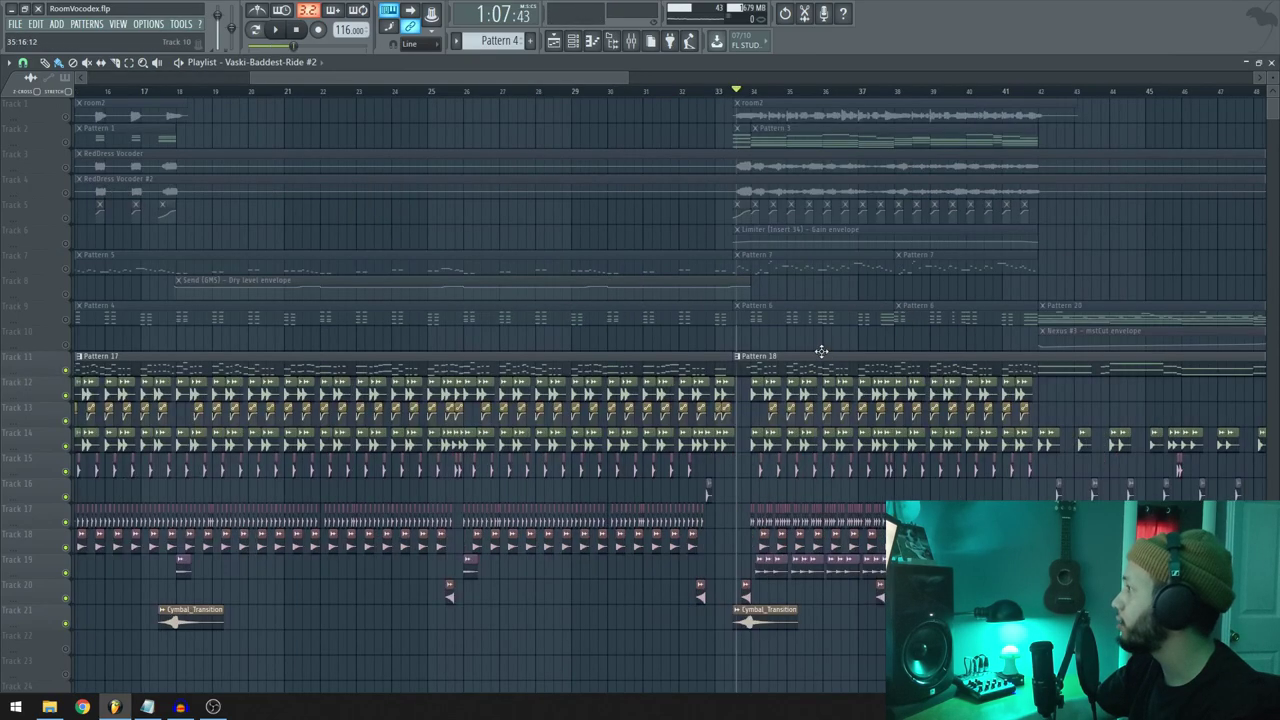
Unmute Tracks 7 to 10 and play the section from about bar 33, stopping after bar 41
{"action": "scroll", "coordinate": [821, 350], "scroll_direction": "up", "scroll_amount": 2}
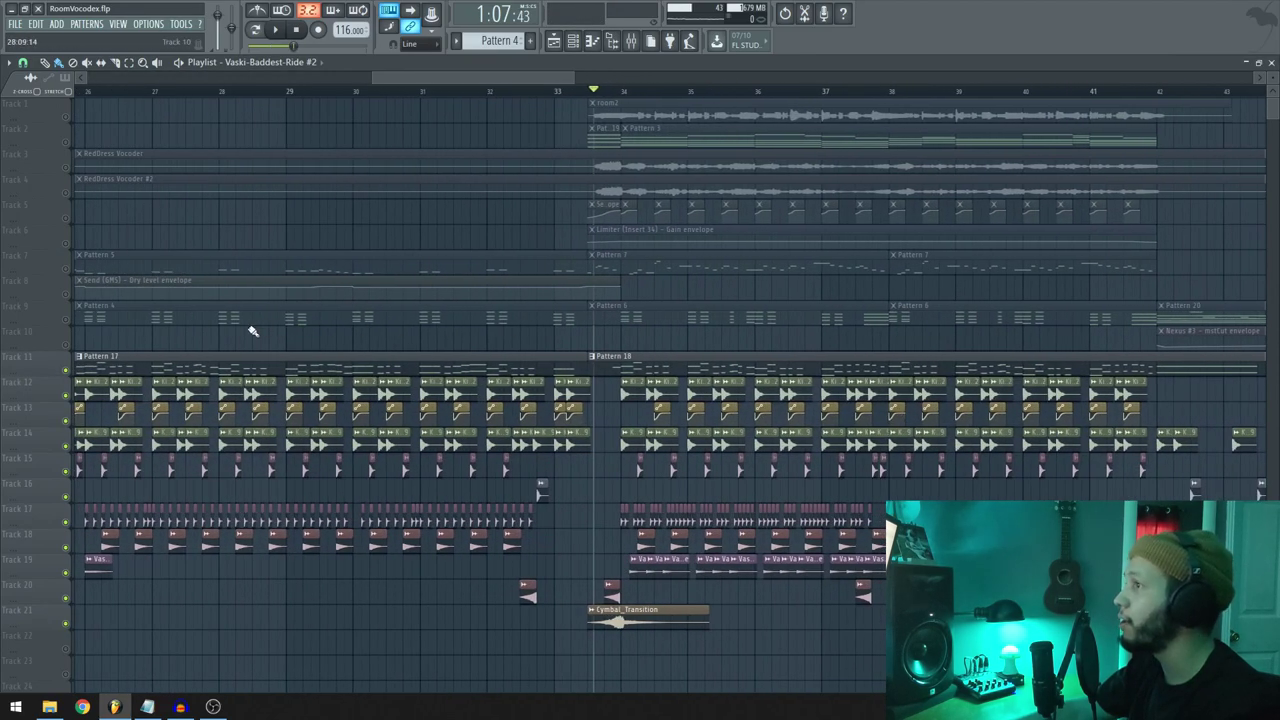
{"action": "left_click", "coordinate": [57, 322]}
{"action": "left_click", "coordinate": [66, 346]}
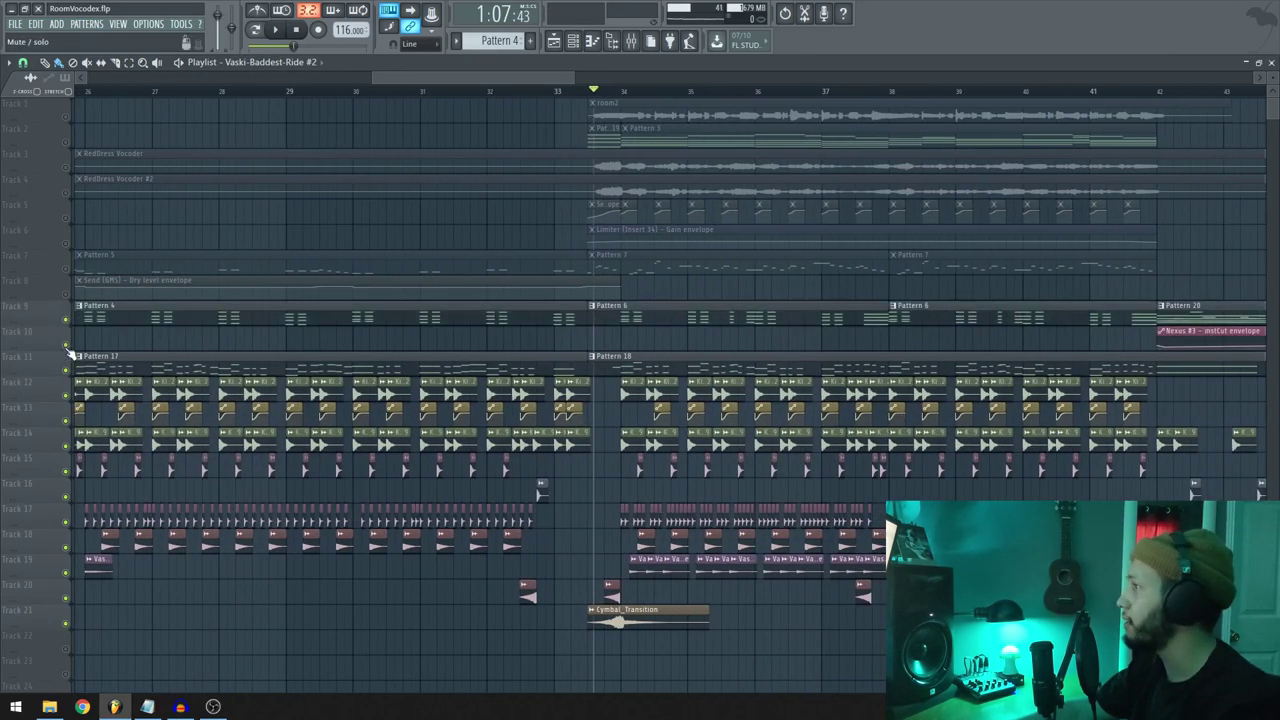
{"action": "scroll", "coordinate": [900, 437], "scroll_direction": "right", "scroll_amount": 2}
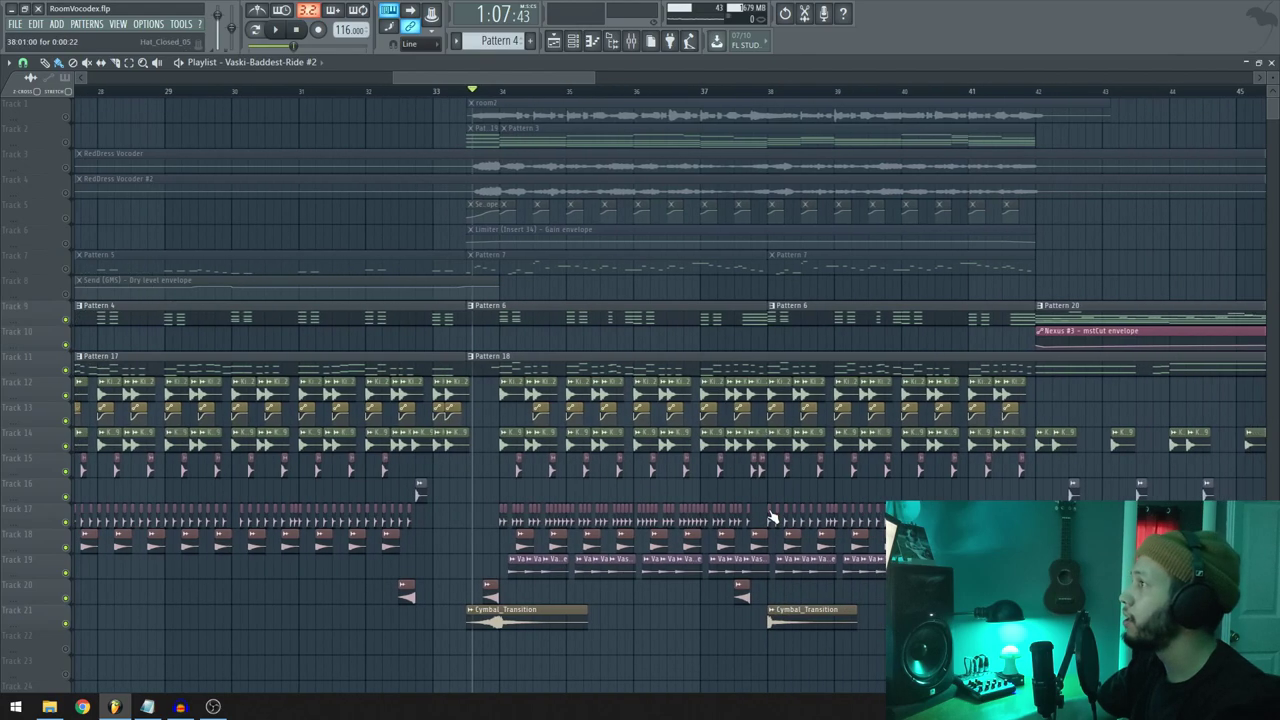
{"action": "left_click", "coordinate": [67, 295]}
{"action": "left_click", "coordinate": [68, 270]}
{"action": "key", "text": "space"}
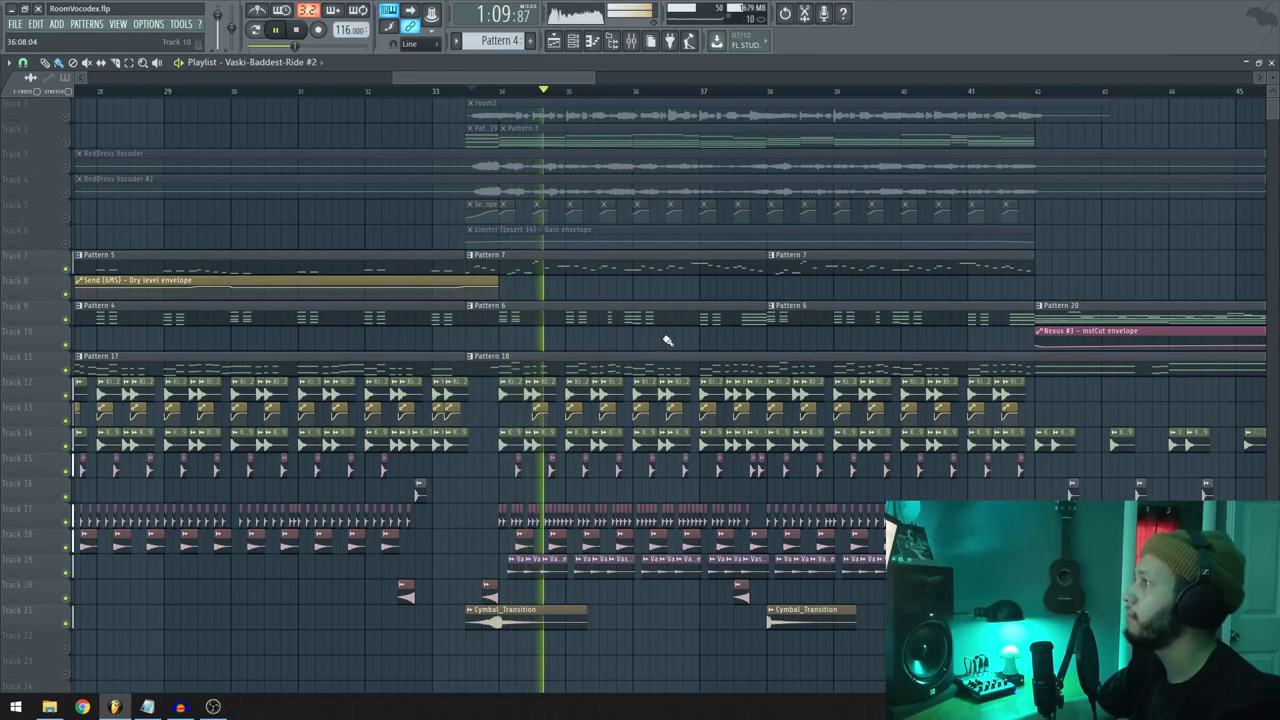
{"action": "scroll", "coordinate": [717, 355], "scroll_direction": "down", "scroll_amount": 3, "text": "ctrl"}
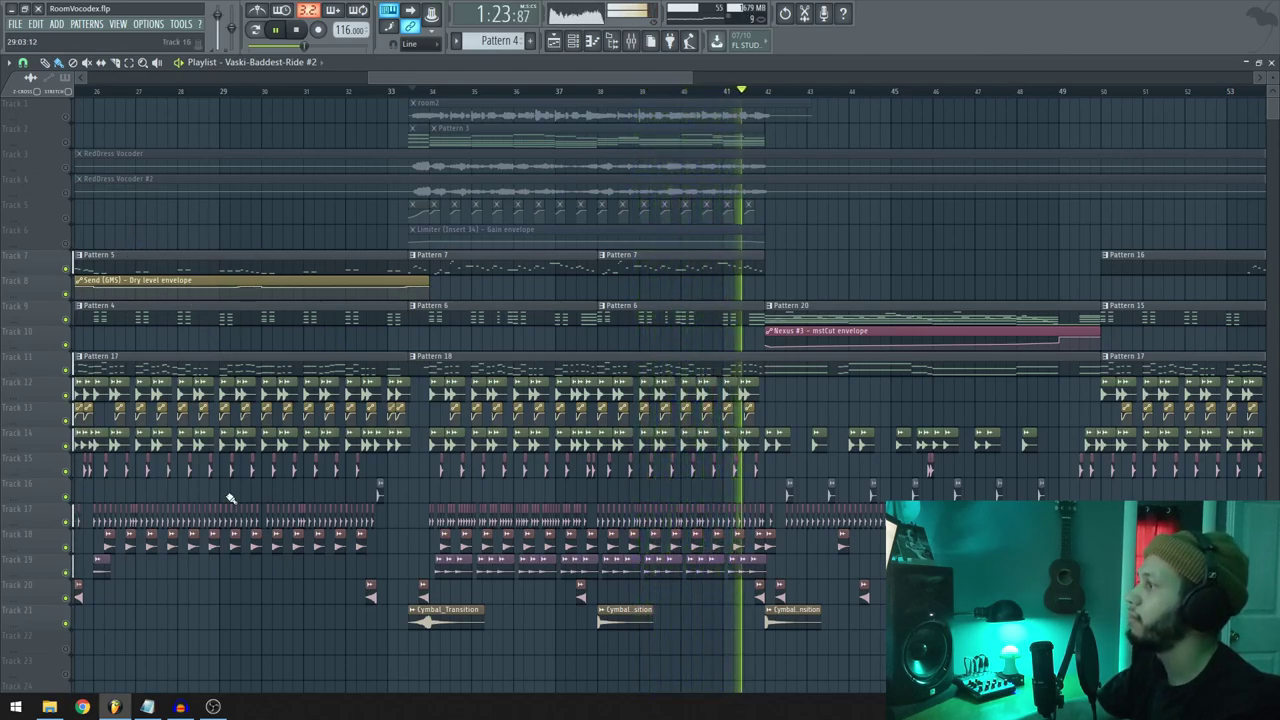
{"action": "key", "text": "space"}
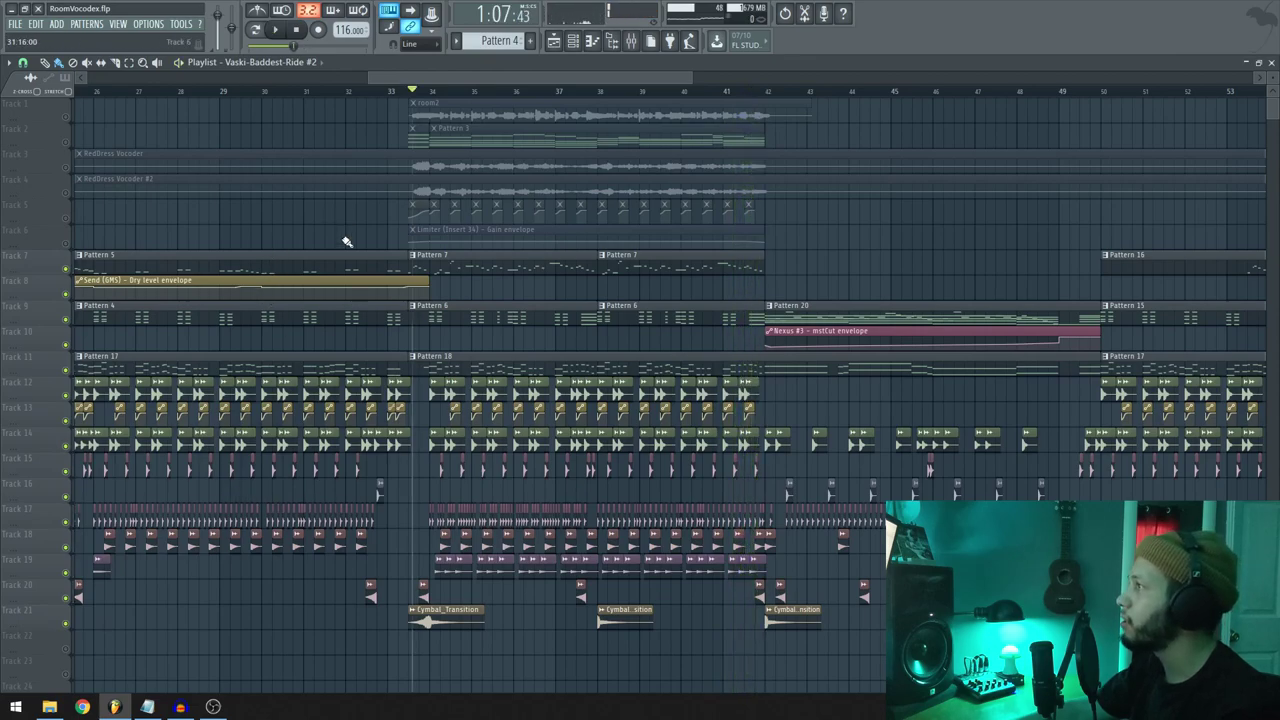
Open Pattern 20 on Track 9 at bar 42 to view its channels
{"action": "scroll", "coordinate": [345, 242], "scroll_direction": "up", "scroll_amount": 3, "text": "ctrl"}
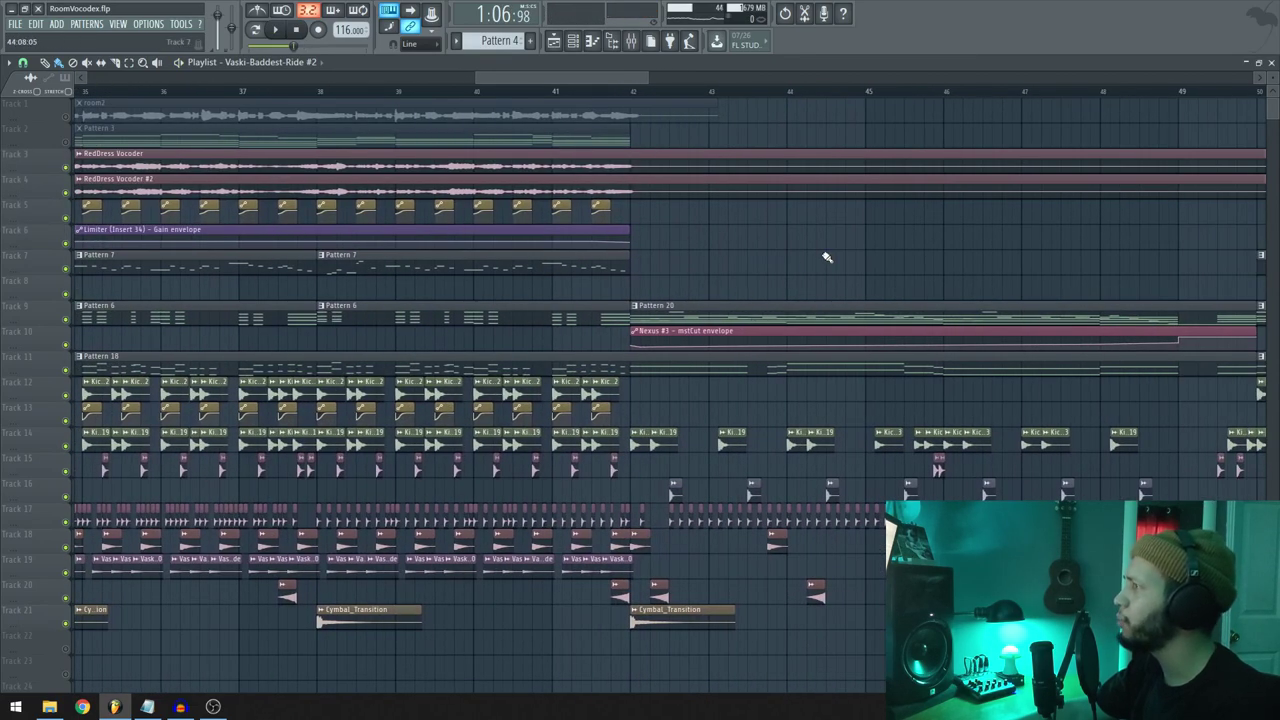
{"action": "scroll", "coordinate": [559, 240], "scroll_direction": "right", "scroll_amount": 2}
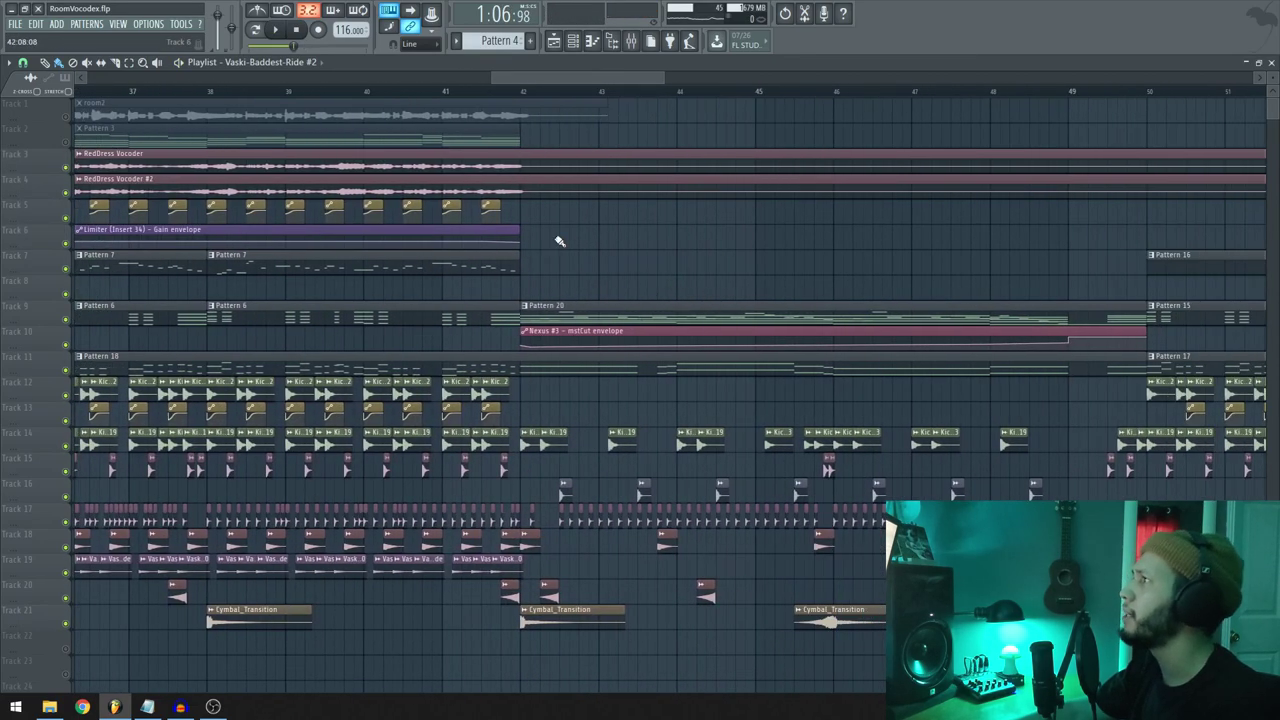
{"action": "scroll", "coordinate": [765, 277], "scroll_direction": "right", "scroll_amount": 3}
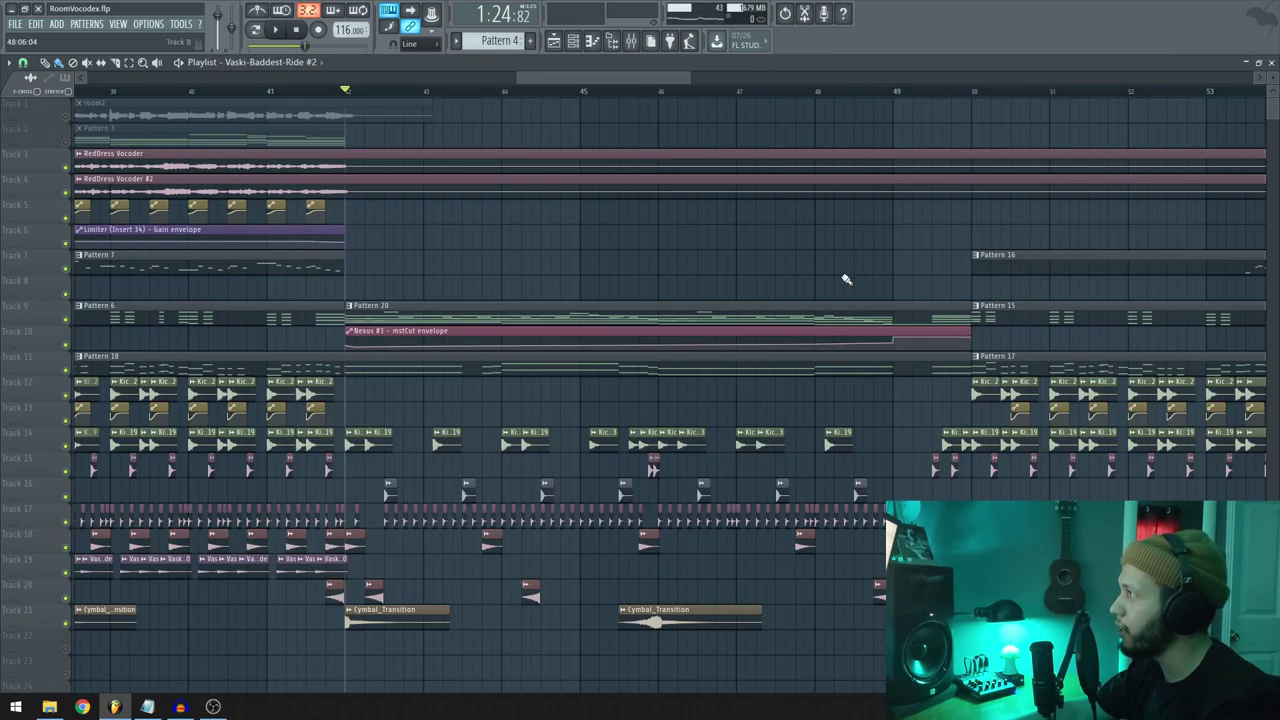
{"action": "scroll", "coordinate": [706, 300], "scroll_direction": "right", "scroll_amount": 2}
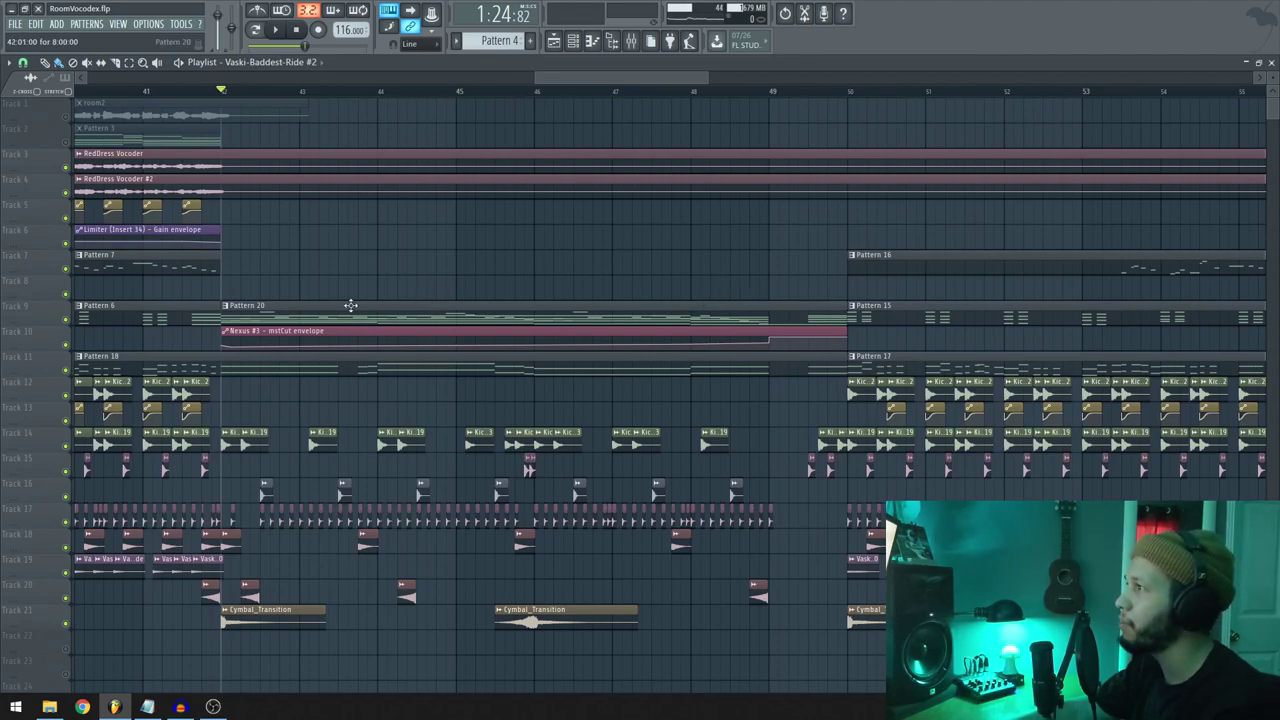
{"action": "double_click", "coordinate": [304, 312]}
{"action": "key", "text": "Escape"}
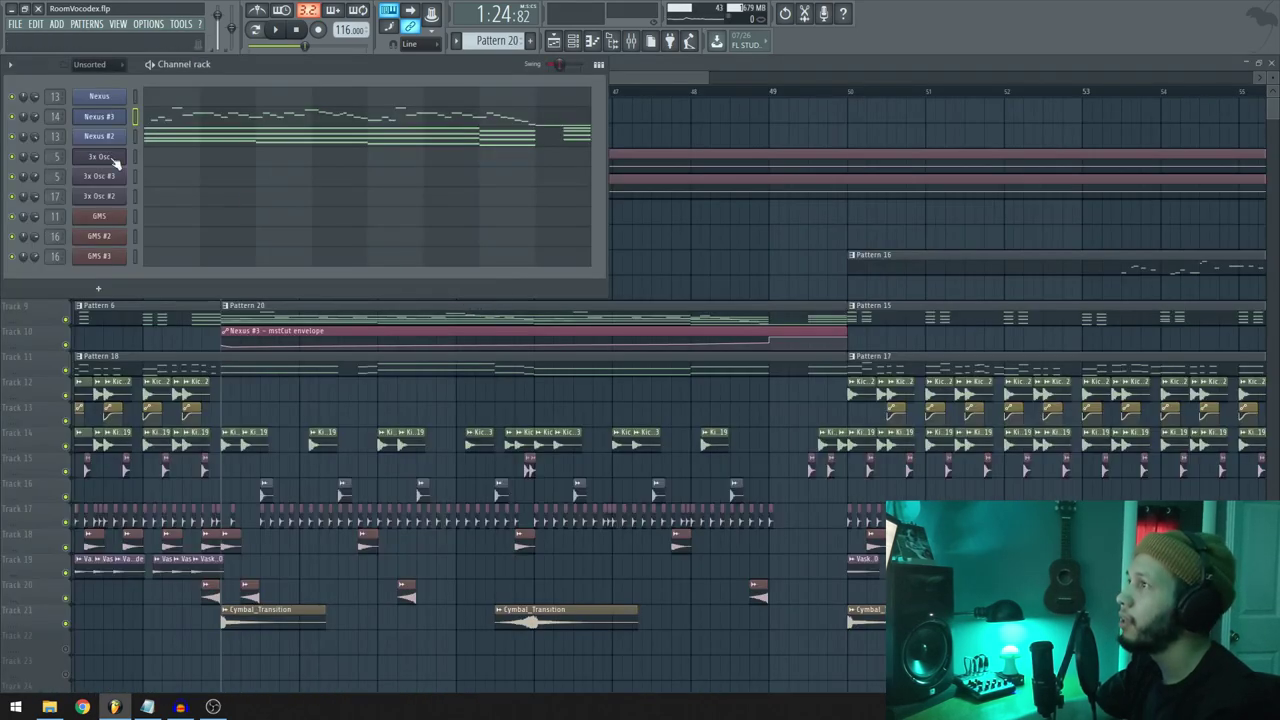
Open Pattern 20's Nexus #3 notes in the piano roll and play the pattern alone, including the descending run from bar 7
{"action": "left_click", "coordinate": [304, 110]}
{"action": "key", "text": "l"}
{"action": "key", "text": "space"}
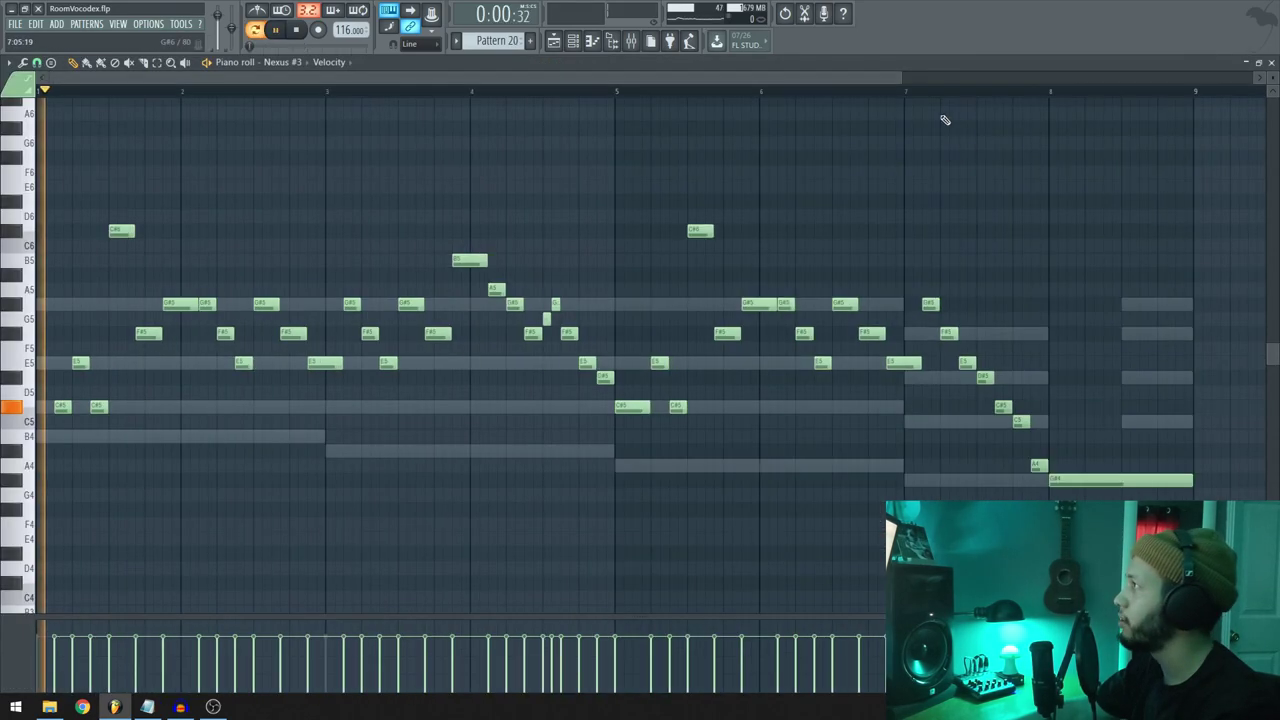
{"action": "left_click", "coordinate": [904, 91]}
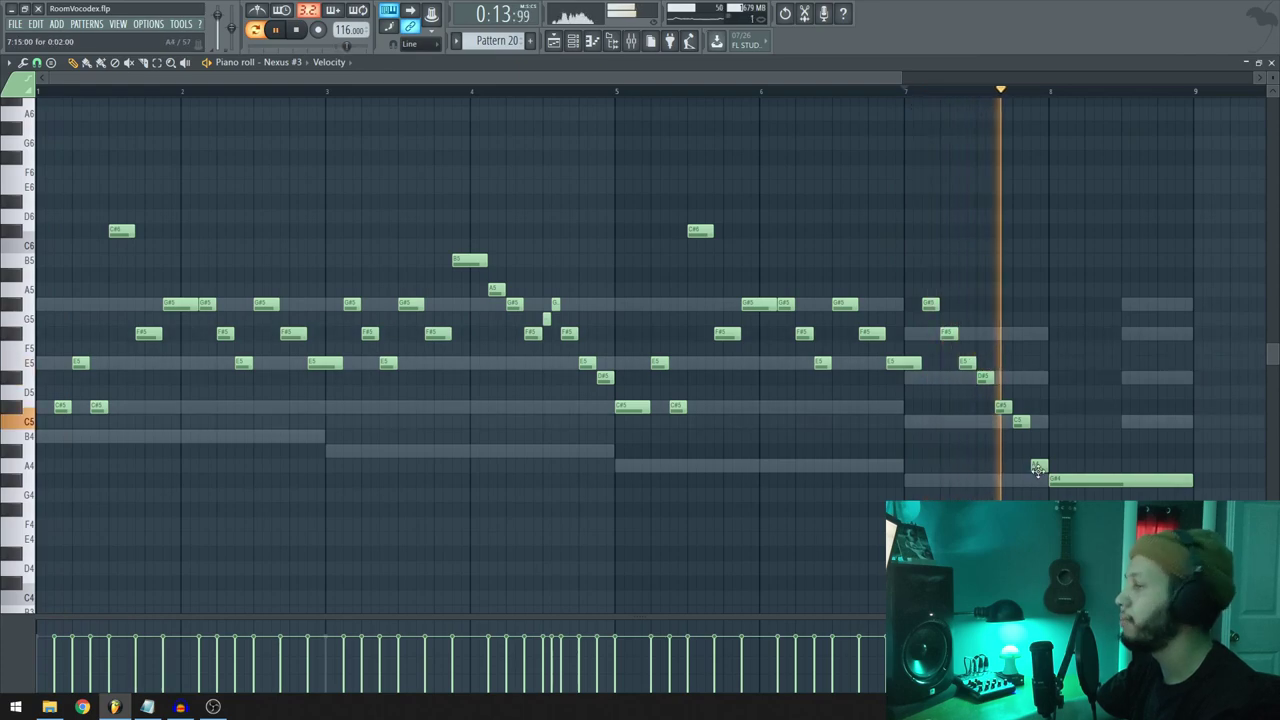
{"action": "key", "text": "space"}
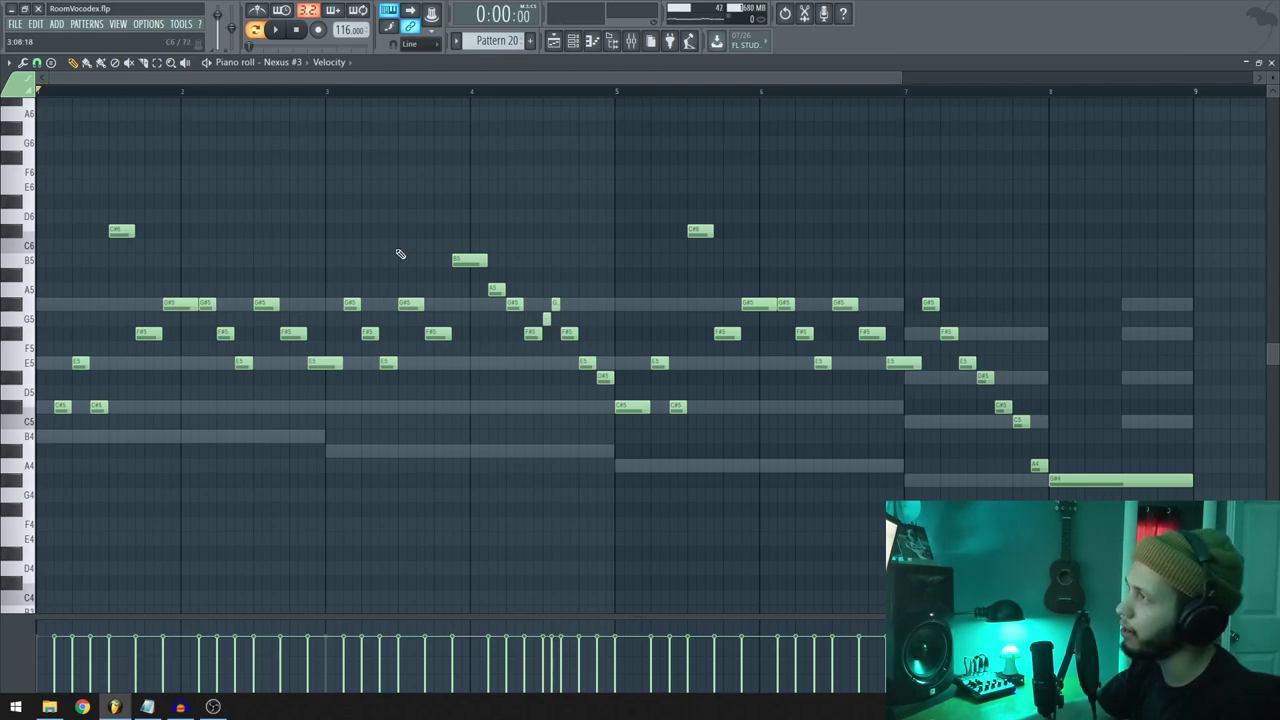
Play Pattern 20 again and open its Nexus #2 chord notes from the channel rack
{"action": "key", "text": "space"}
{"action": "key", "text": "F7"}
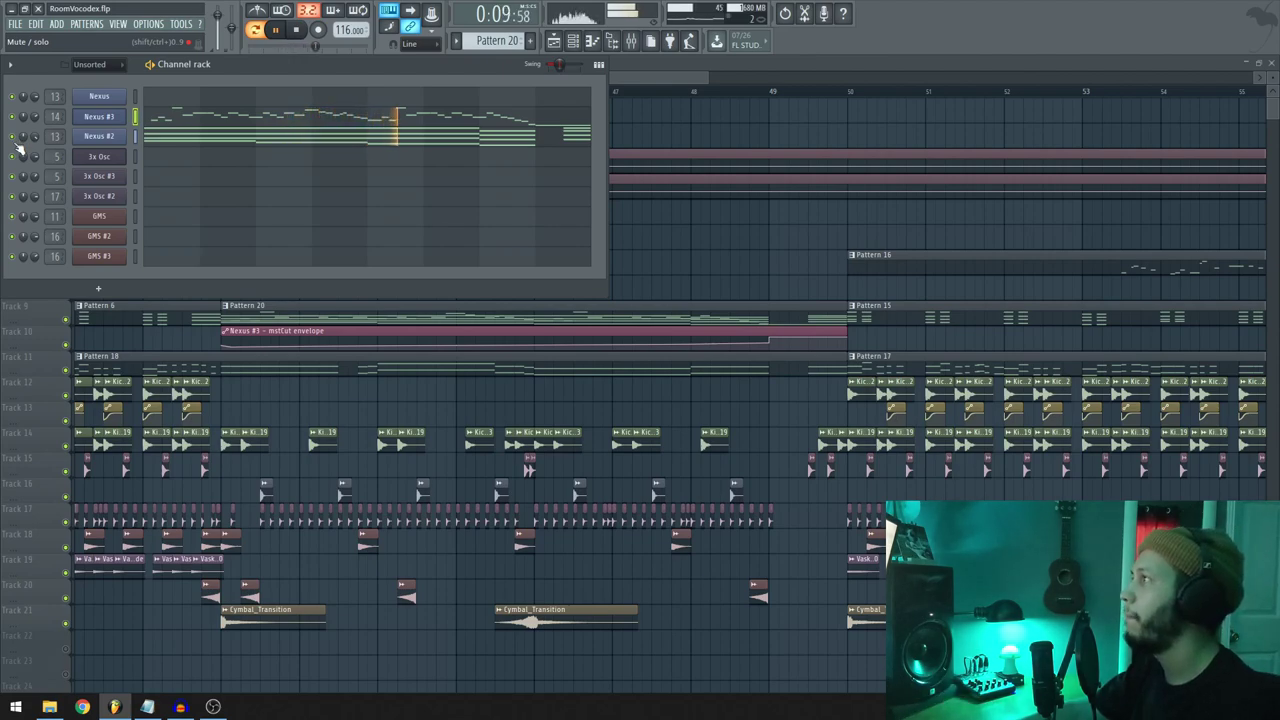
{"action": "left_click", "coordinate": [193, 140]}
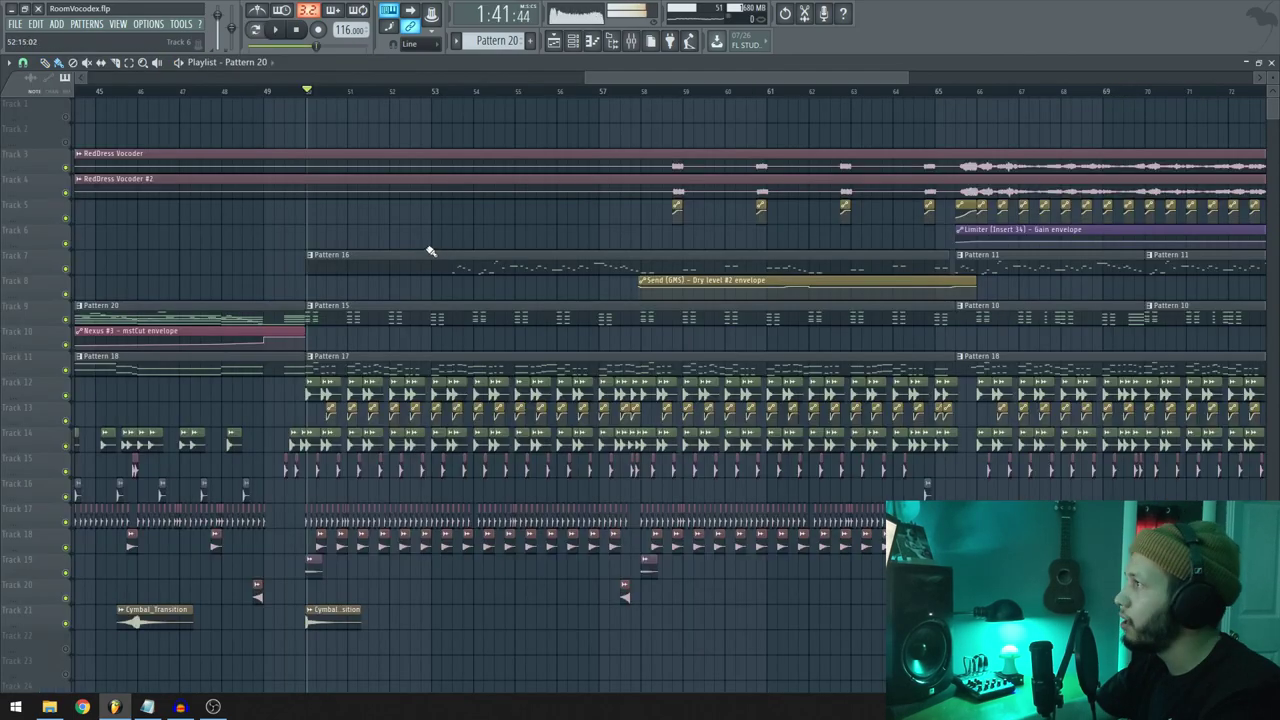
Examine the playlist arrangement from the Pattern 20 break at bar 42 through the sections after bar 74
{"action": "scroll", "coordinate": [429, 249], "scroll_direction": "left", "scroll_amount": 3}
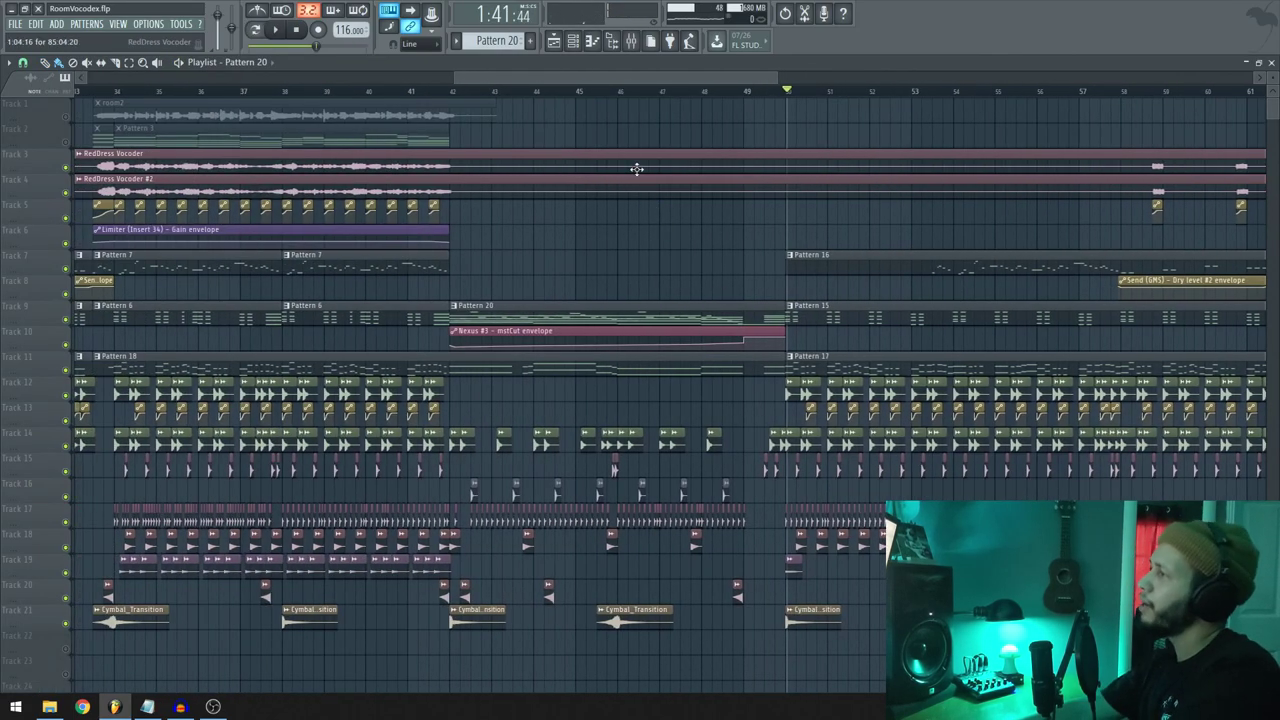
{"action": "scroll", "coordinate": [940, 334], "scroll_direction": "right", "scroll_amount": 2}
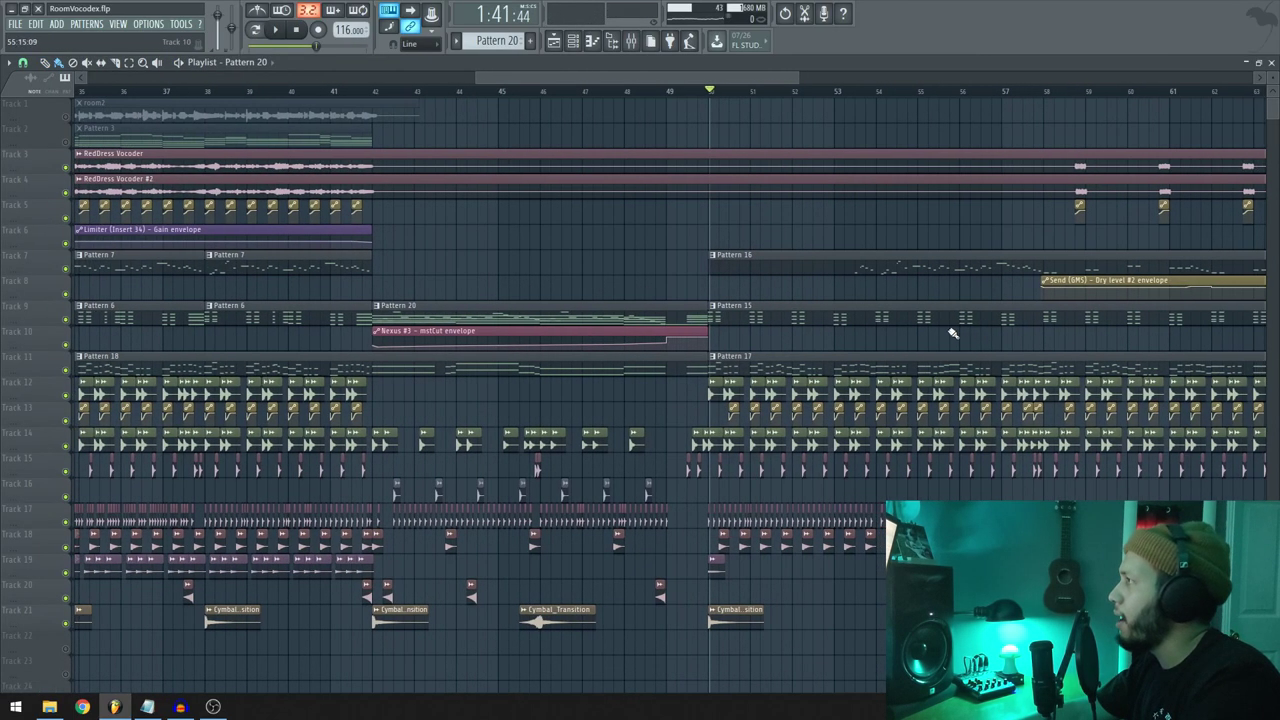
{"action": "scroll", "coordinate": [991, 334], "scroll_direction": "right", "scroll_amount": 7}
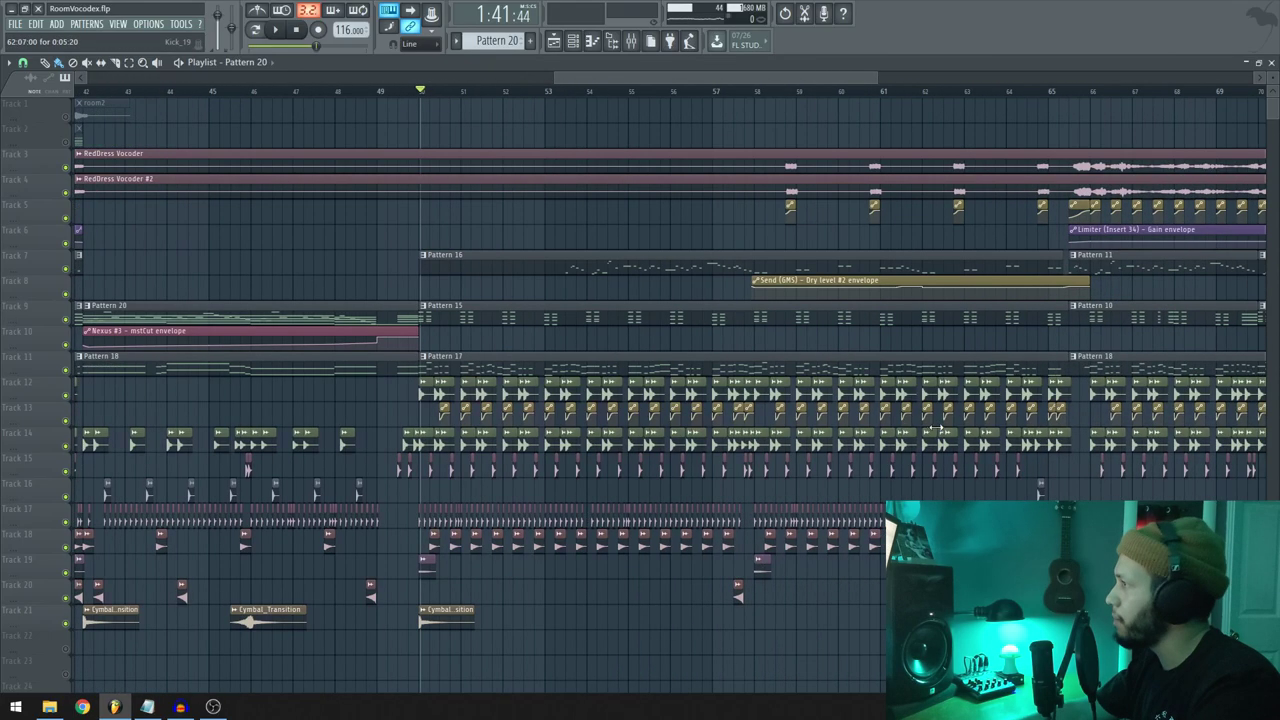
{"action": "scroll", "coordinate": [1114, 366], "scroll_direction": "down", "scroll_amount": 4}
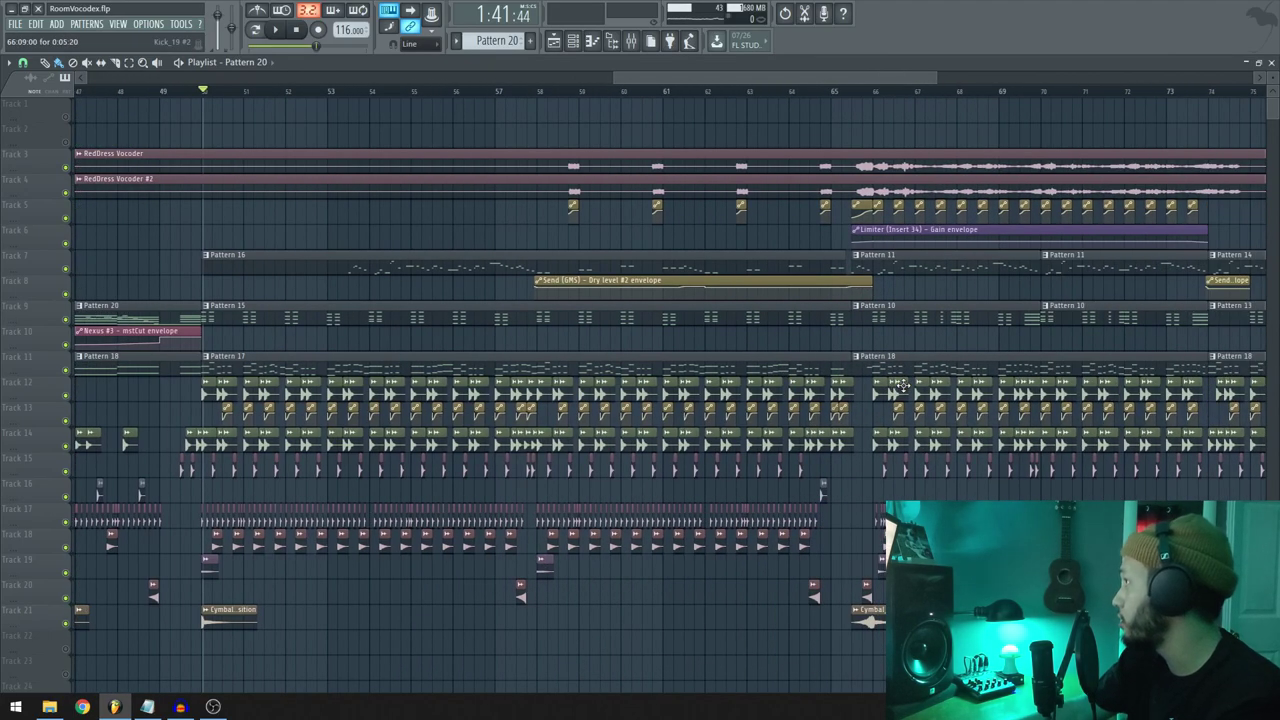
{"action": "scroll", "coordinate": [900, 424], "scroll_direction": "up", "scroll_amount": 5}
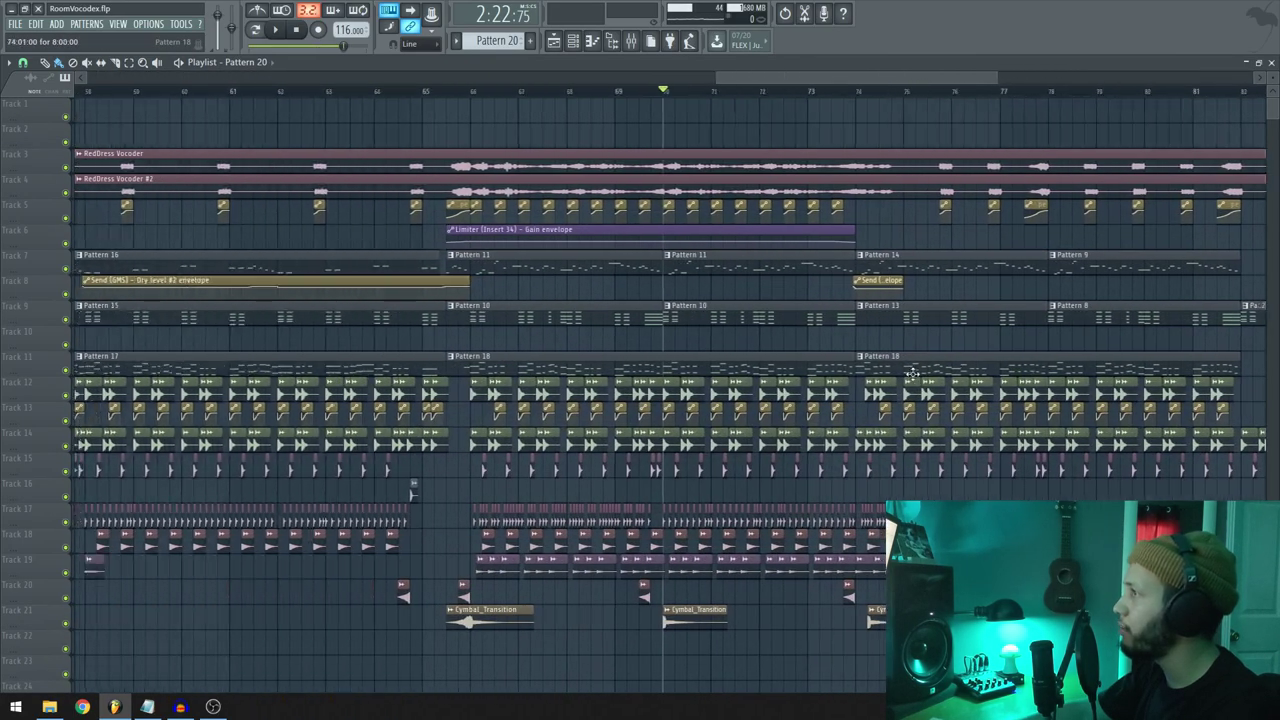
Review the RoomVocodex playlist arrangement backward from bar 58 through the Pattern 20 break to the earlier sections
{"action": "scroll", "coordinate": [712, 490], "scroll_direction": "left", "scroll_amount": 3}
{"action": "scroll", "coordinate": [712, 490], "scroll_direction": "left", "scroll_amount": 3}
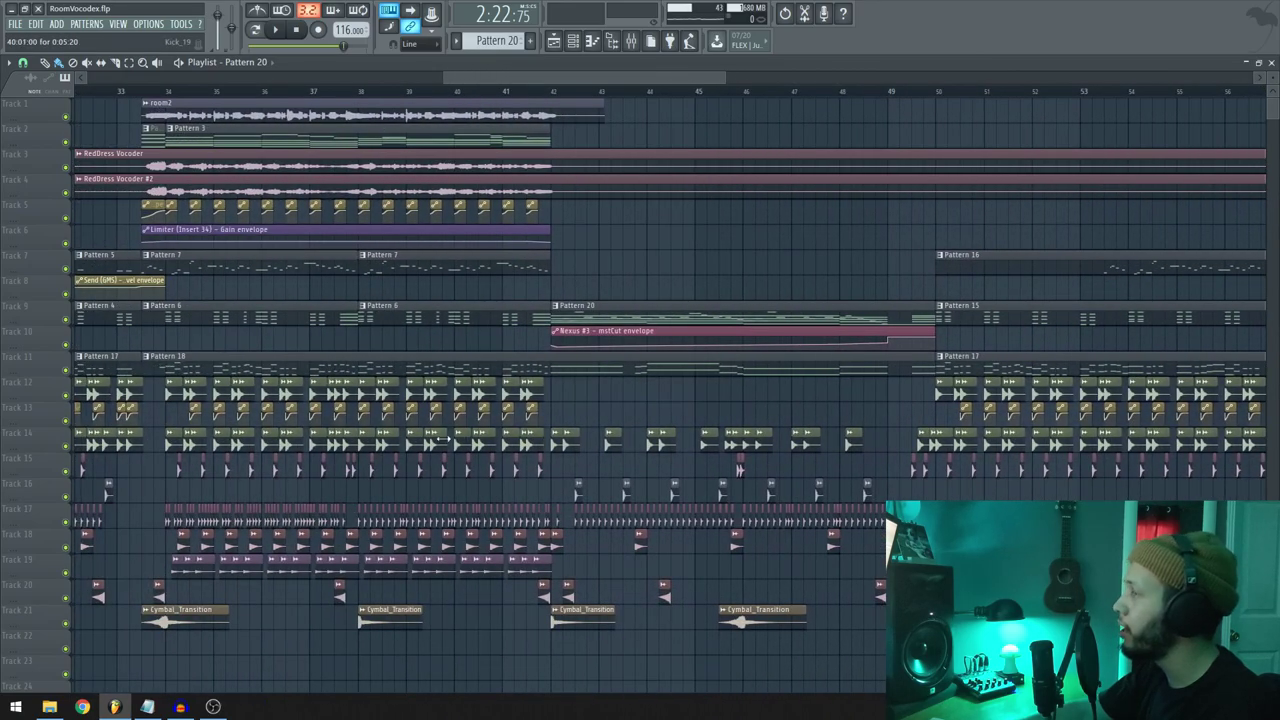
{"action": "scroll", "coordinate": [766, 497], "scroll_direction": "left", "scroll_amount": 4}
{"action": "scroll", "coordinate": [766, 497], "scroll_direction": "down", "scroll_amount": 2}
{"action": "scroll", "coordinate": [600, 480], "scroll_direction": "left", "scroll_amount": 4}
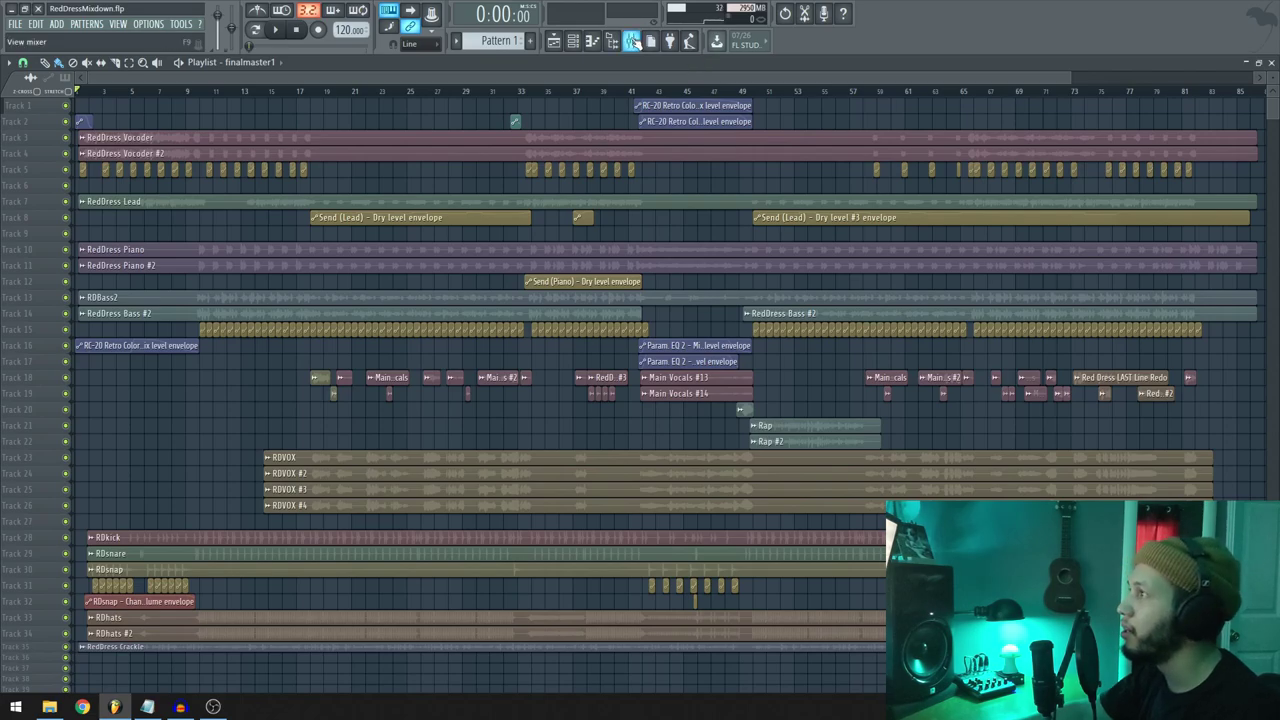
Check the mixer of the RedDressMixdown project, close it, and solo the RDkick track for playback from bar 2
{"action": "left_click", "coordinate": [632, 42]}
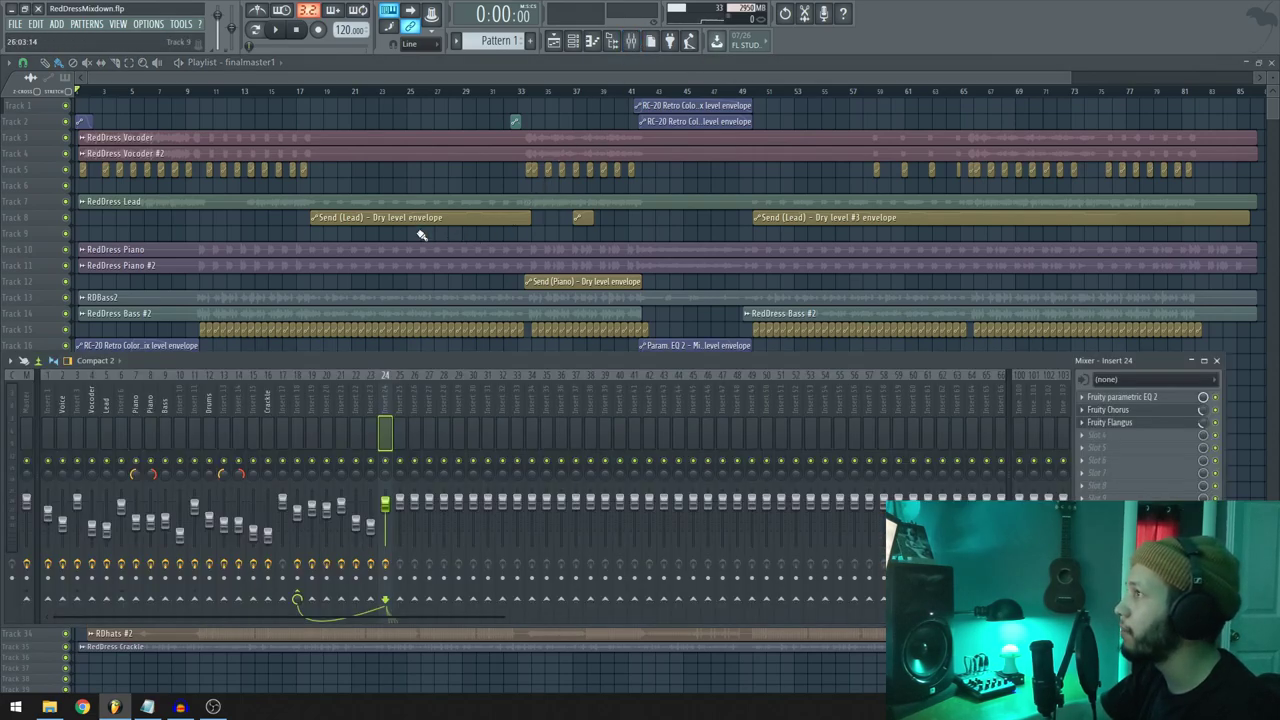
{"action": "key", "text": "F9"}
{"action": "scroll", "coordinate": [240, 407], "scroll_direction": "up", "scroll_amount": 2}
{"action": "left_click_drag", "start_coordinate": [211, 403], "coordinate": [549, 481]}
{"action": "scroll", "coordinate": [235, 675], "scroll_direction": "up", "scroll_amount": 3}
{"action": "left_click_drag", "start_coordinate": [274, 634], "coordinate": [323, 526]}
{"action": "right_click", "coordinate": [66, 469]}
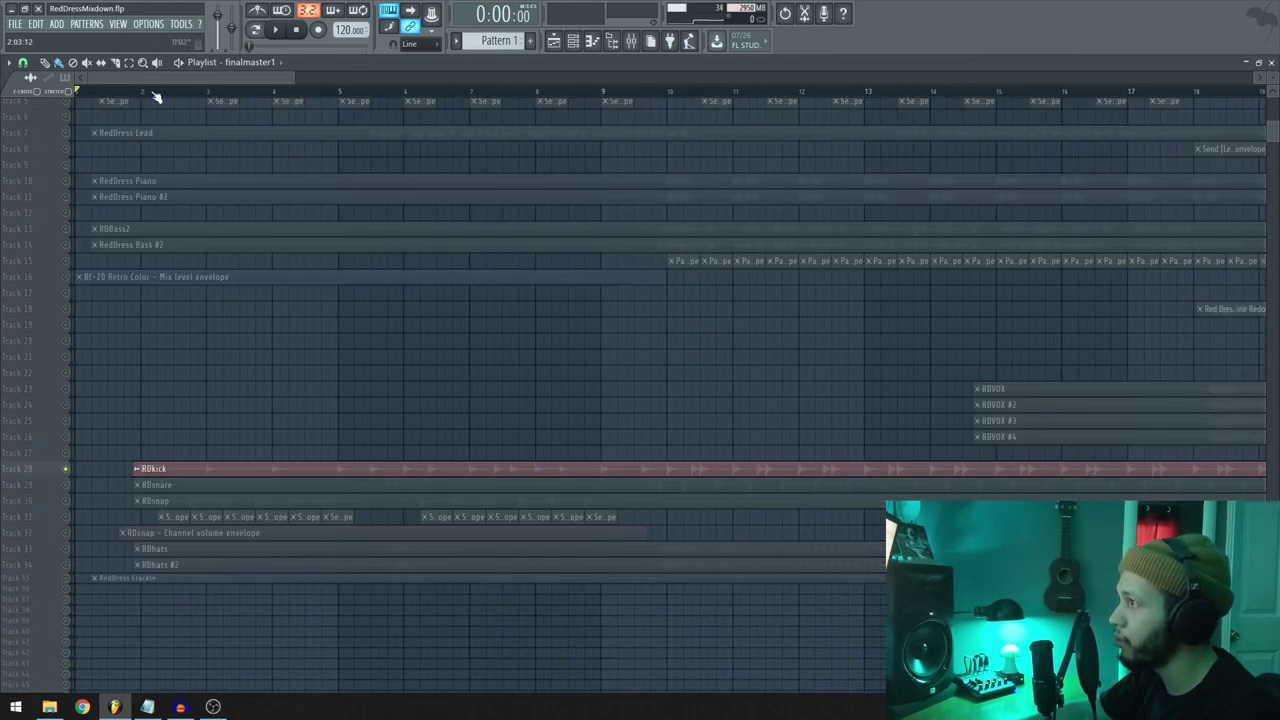
{"action": "key", "text": "space"}
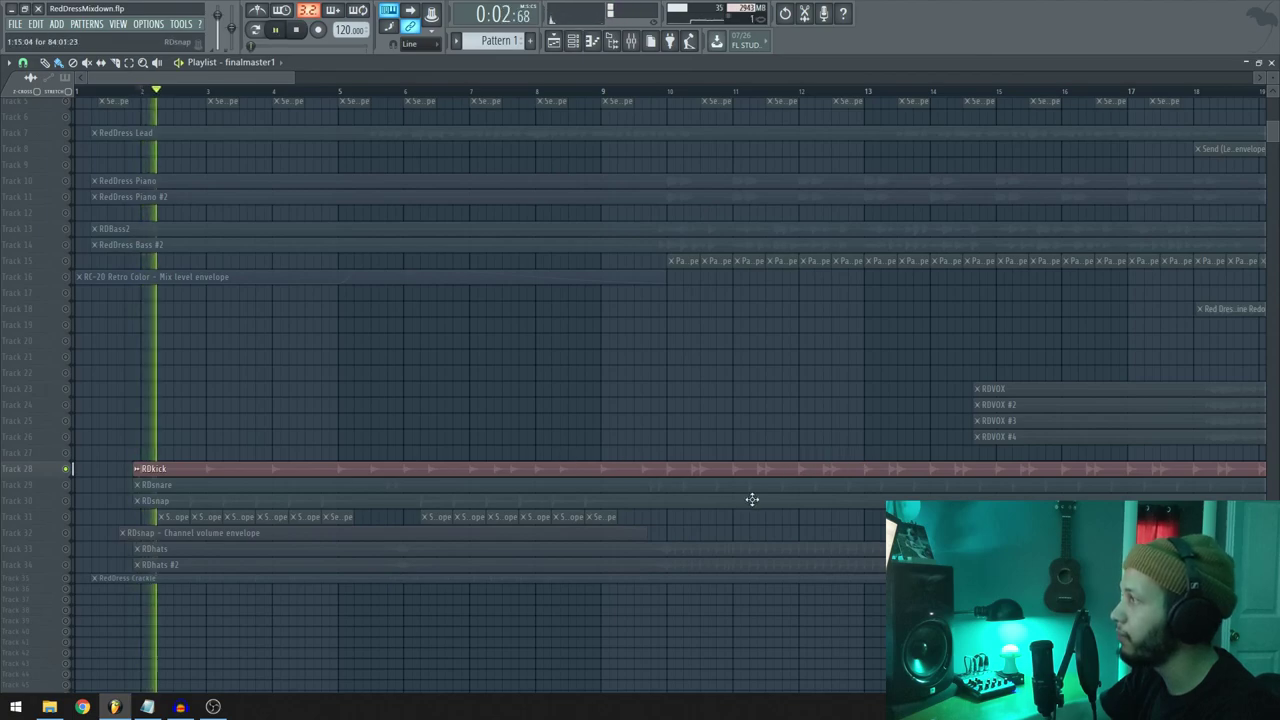
Inspect the RedDress Piano sample's channel settings, close them, and open the RDhats #2 and RDhats clips
{"action": "left_click_drag", "start_coordinate": [746, 500], "coordinate": [51, 549]}
{"action": "scroll", "coordinate": [831, 526], "scroll_direction": "down", "scroll_amount": 3}
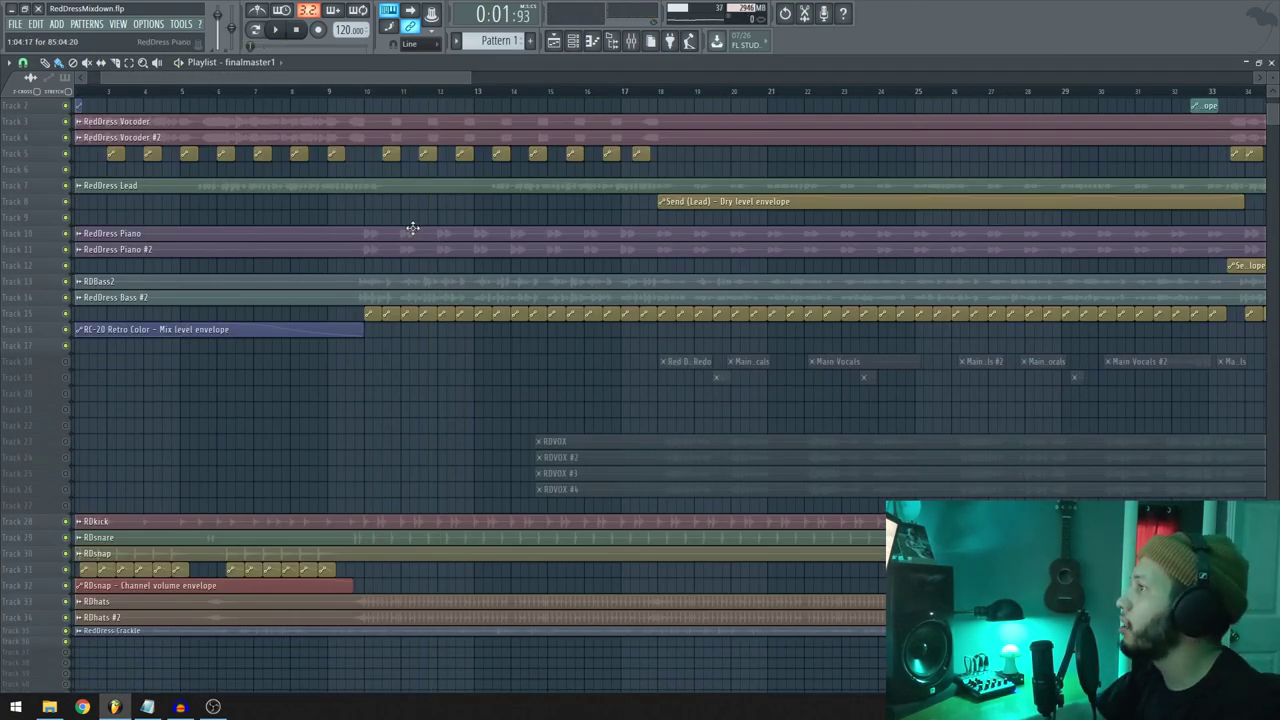
{"action": "double_click", "coordinate": [412, 229]}
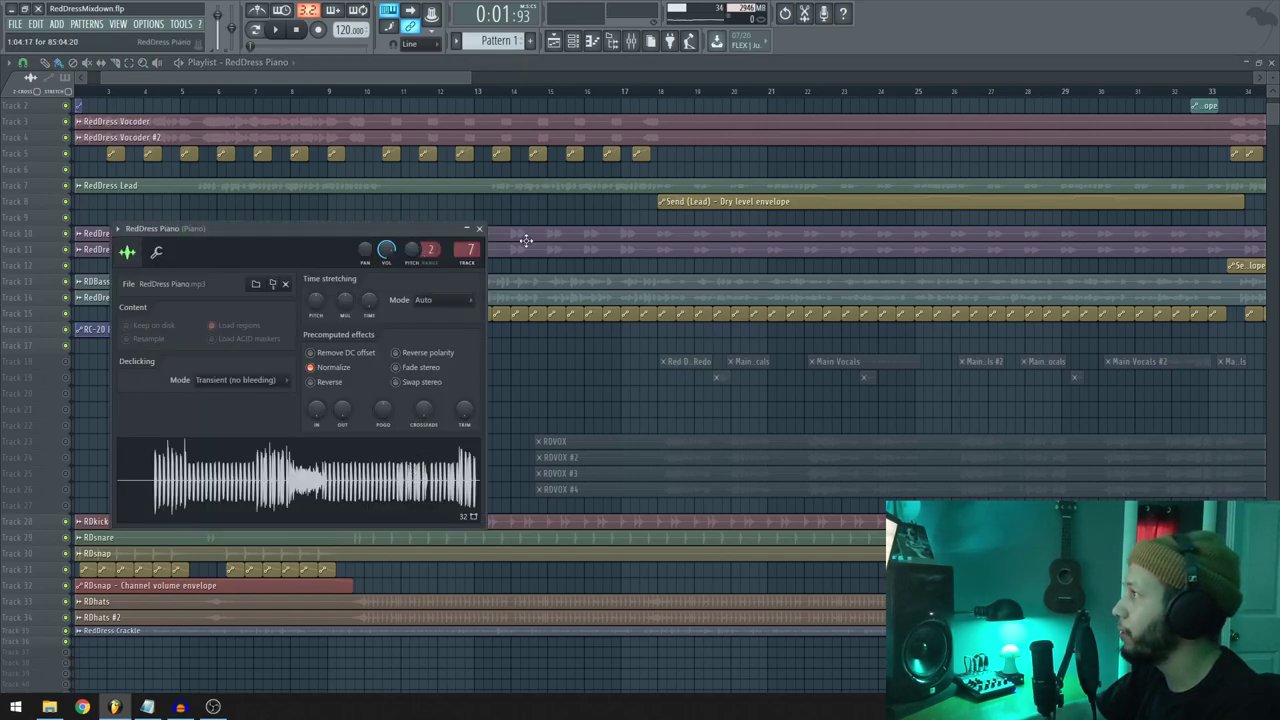
{"action": "left_click", "coordinate": [479, 228]}
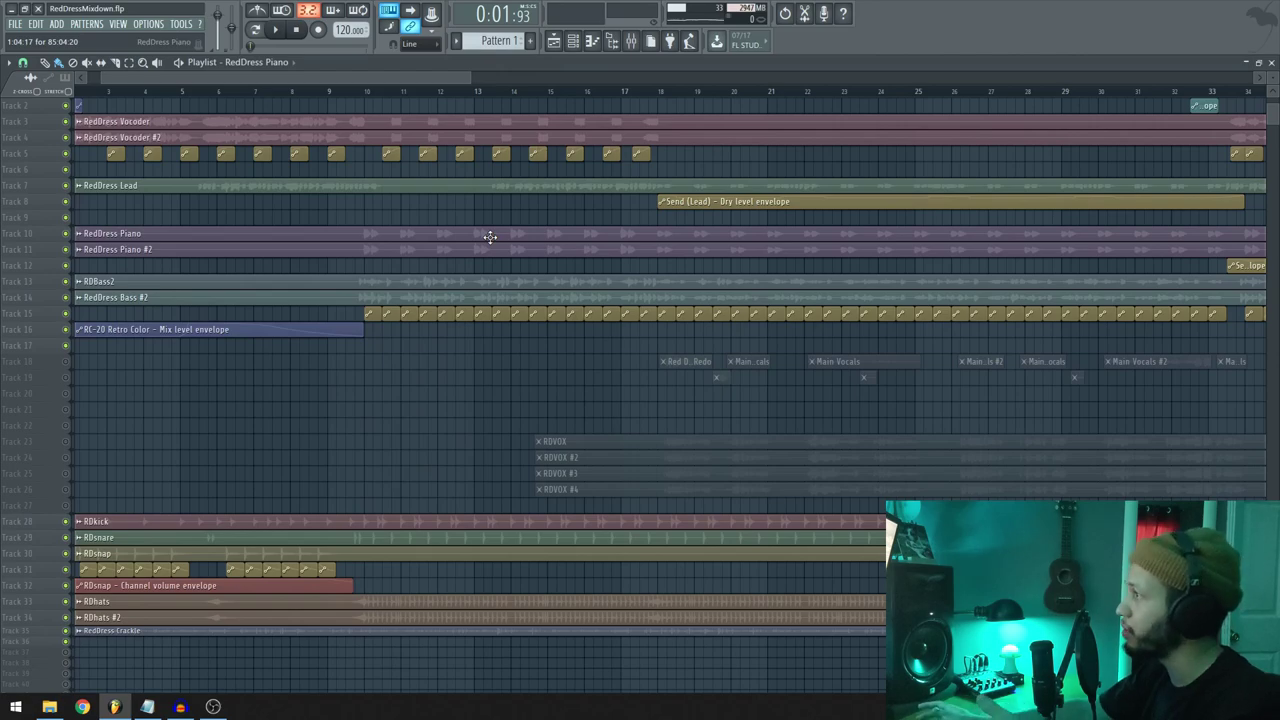
{"action": "scroll", "coordinate": [291, 635], "scroll_direction": "up", "scroll_amount": 2}
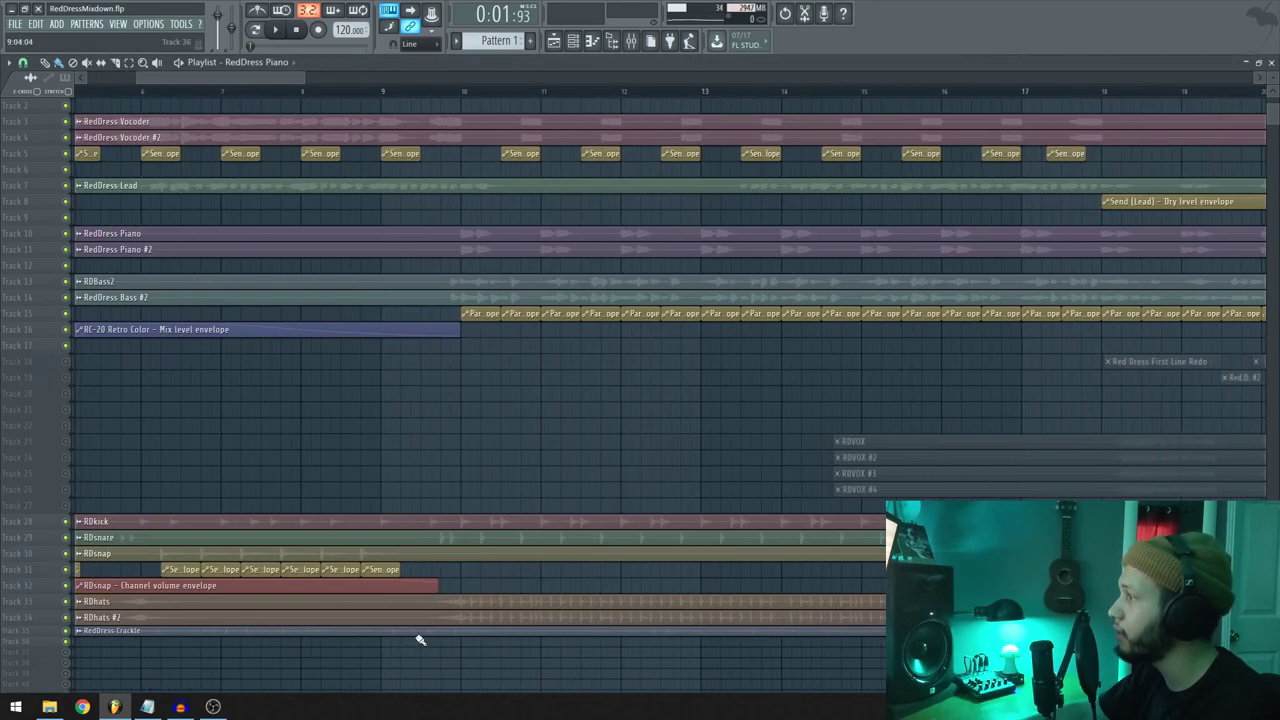
{"action": "double_click", "coordinate": [467, 616]}
{"action": "double_click", "coordinate": [468, 604]}
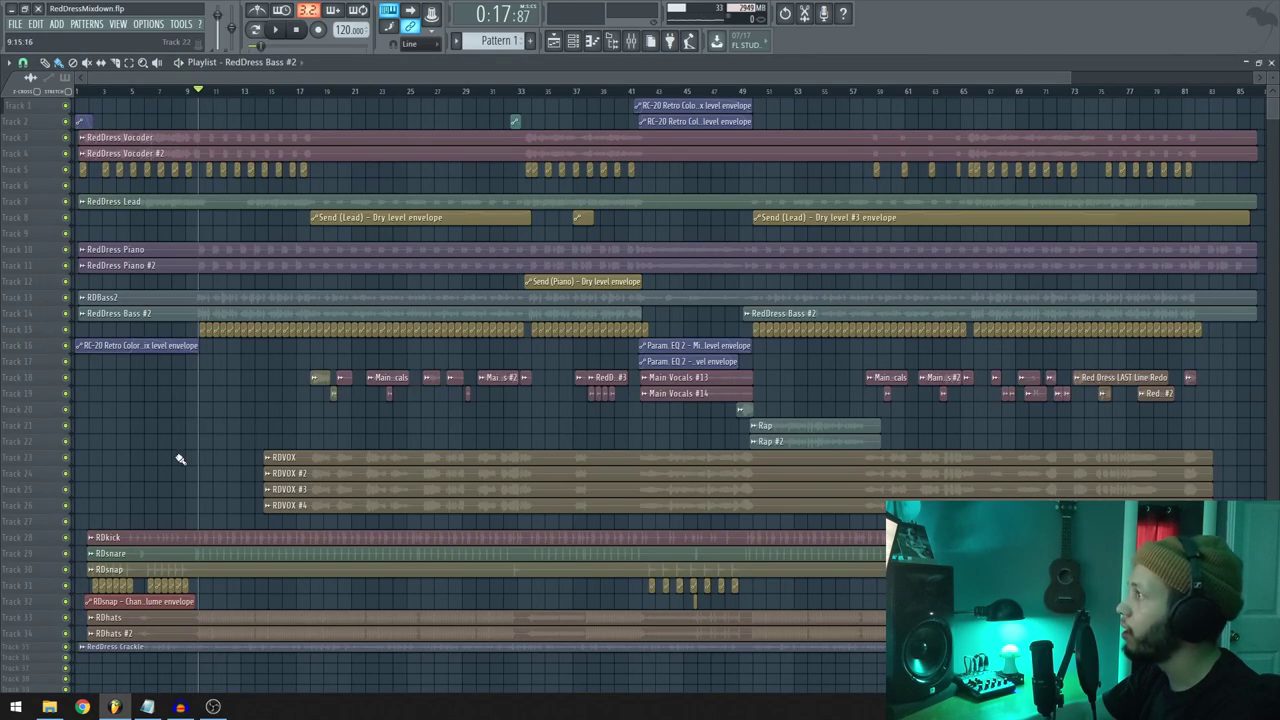
Solo the main vocals on Track 18 and play them from bar 18 through about bar 24
{"action": "scroll", "coordinate": [243, 477], "scroll_direction": "up", "scroll_amount": 4}
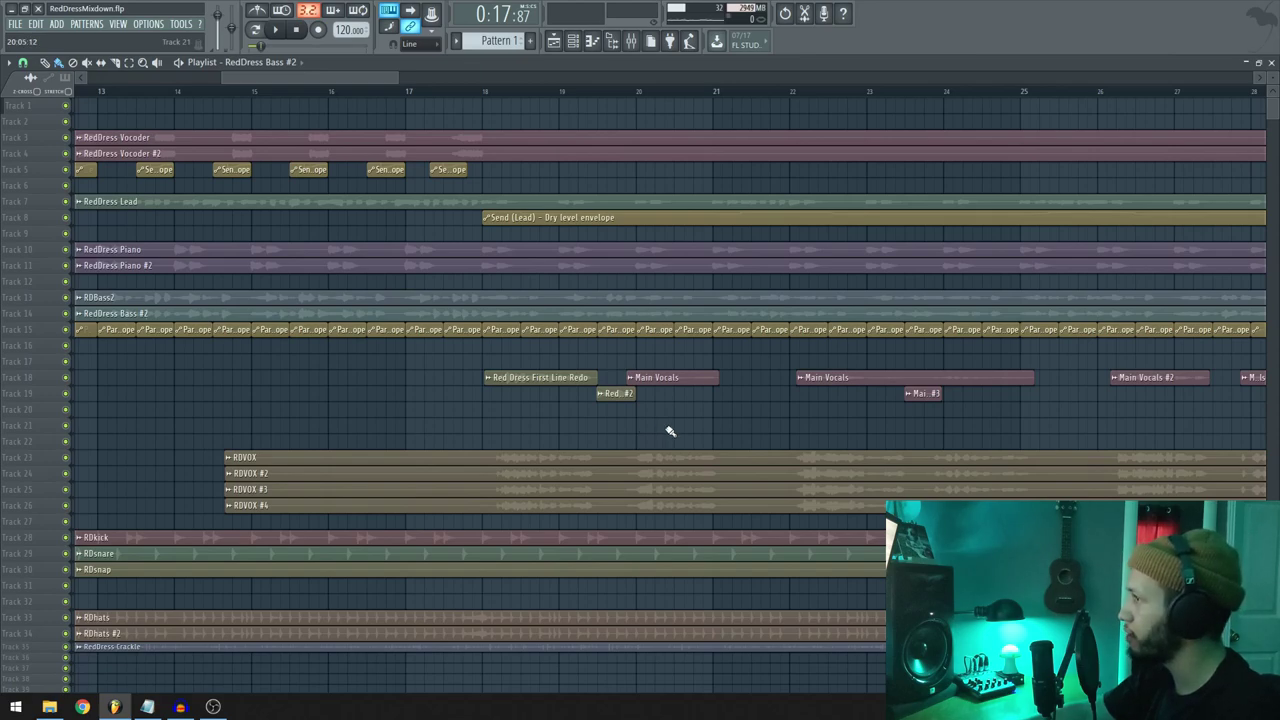
{"action": "right_click", "coordinate": [706, 443], "text": "ctrl"}
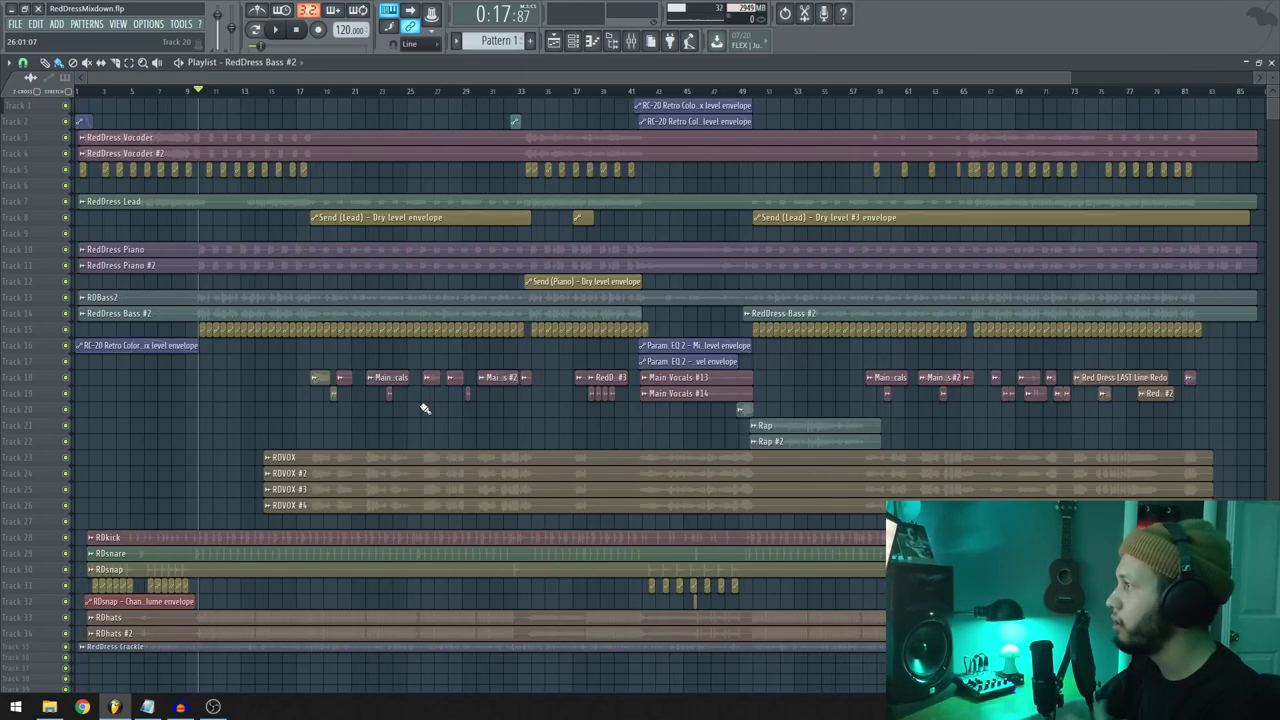
{"action": "scroll", "coordinate": [68, 382], "scroll_direction": "up", "scroll_amount": 3}
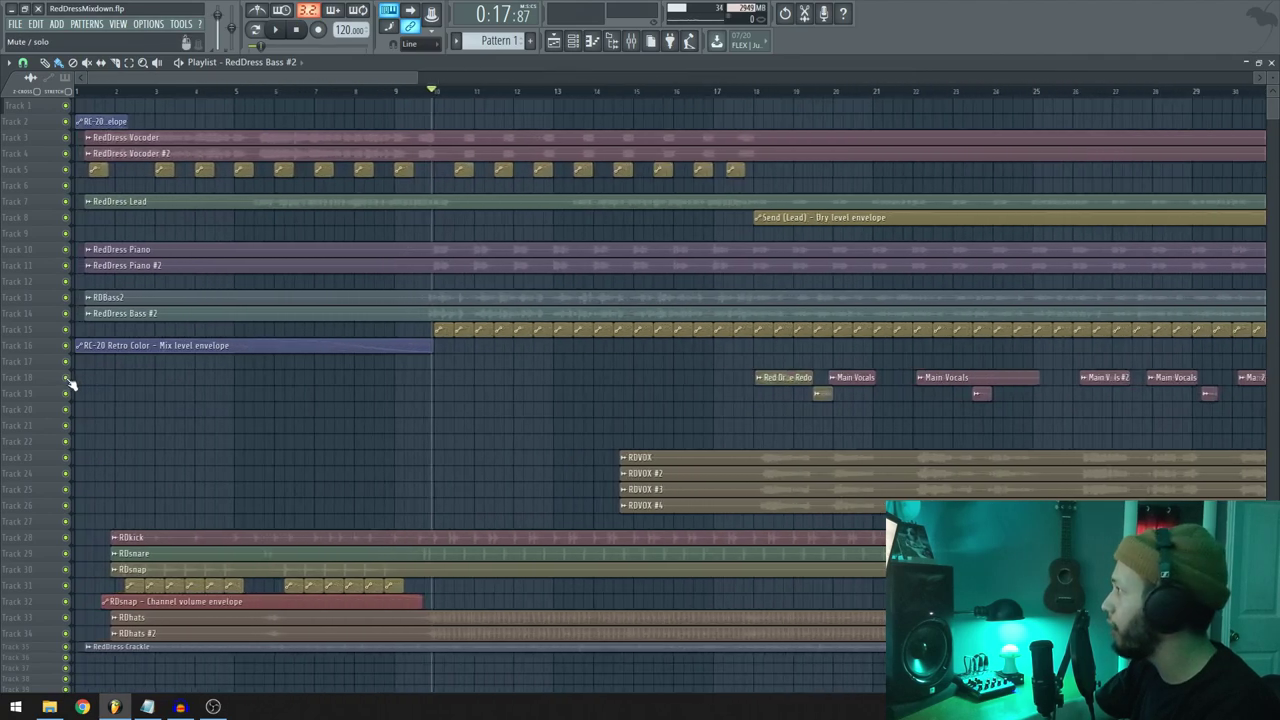
{"action": "right_click", "coordinate": [67, 380]}
{"action": "left_click_drag", "start_coordinate": [850, 409], "coordinate": [696, 418]}
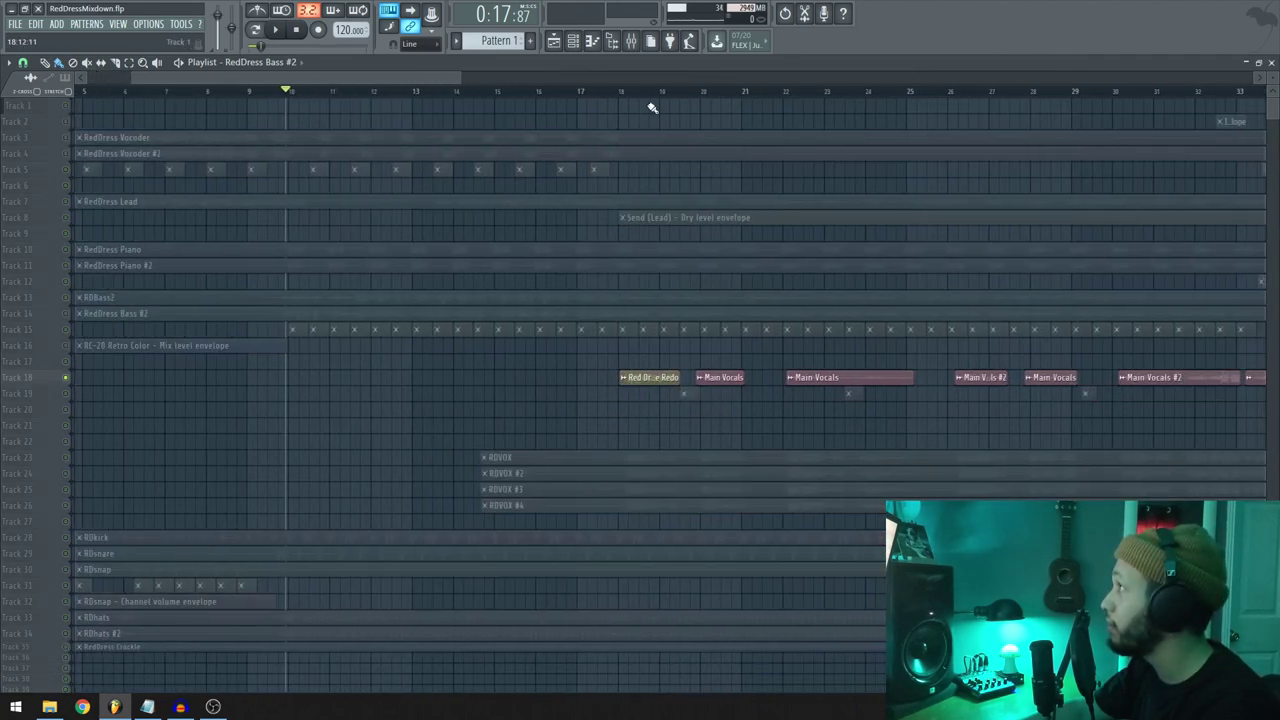
{"action": "left_click", "coordinate": [620, 91]}
{"action": "key", "text": "space"}
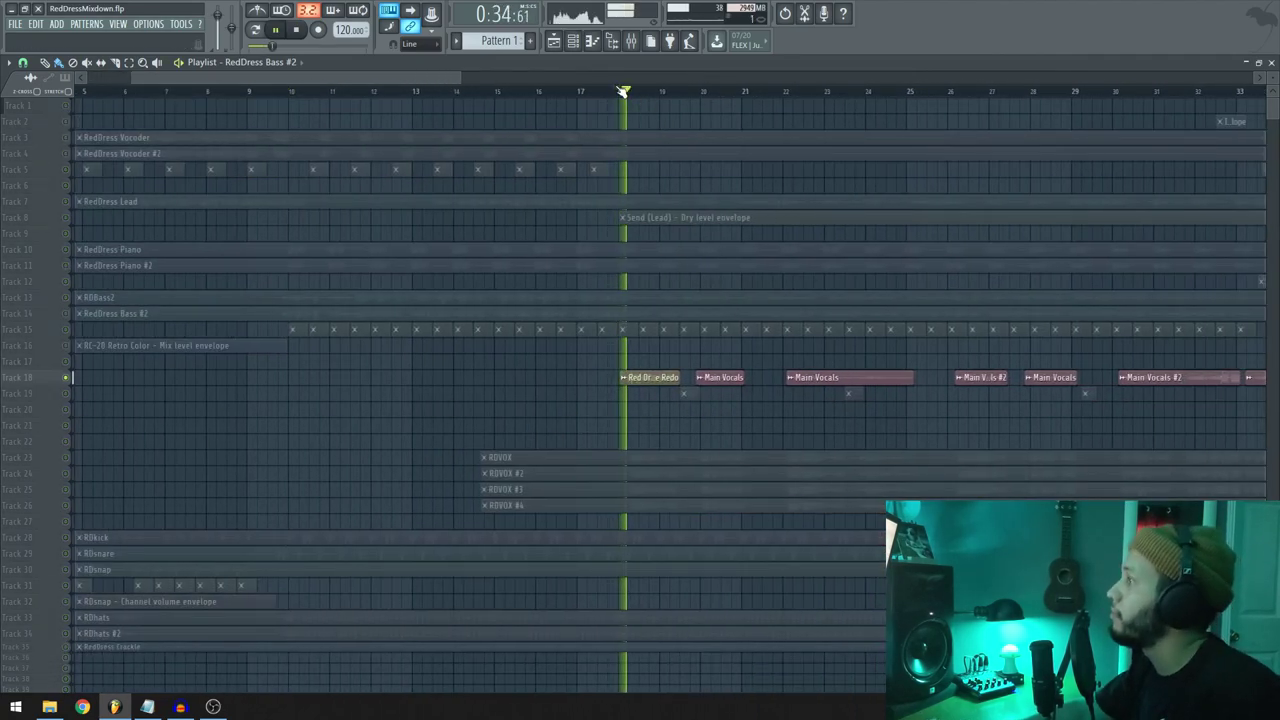
{"action": "left_click_drag", "start_coordinate": [770, 409], "coordinate": [618, 414]}
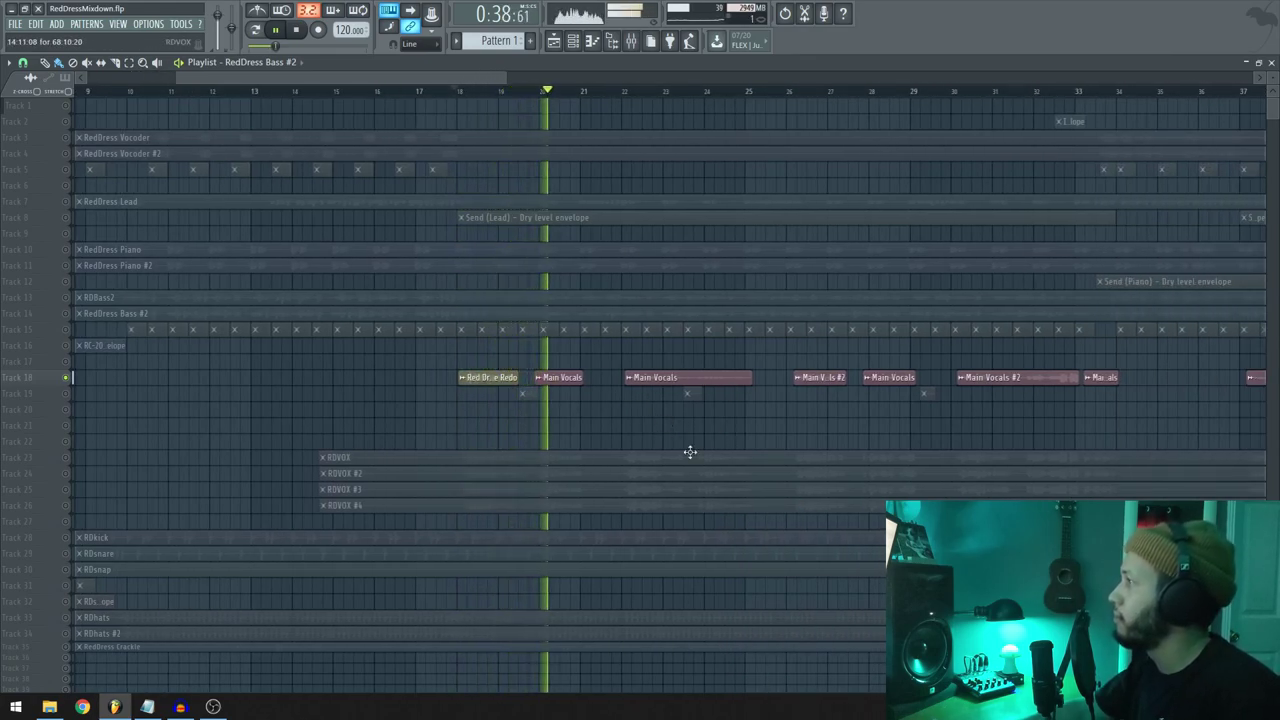
{"action": "scroll", "coordinate": [690, 432], "scroll_direction": "right", "scroll_amount": 2}
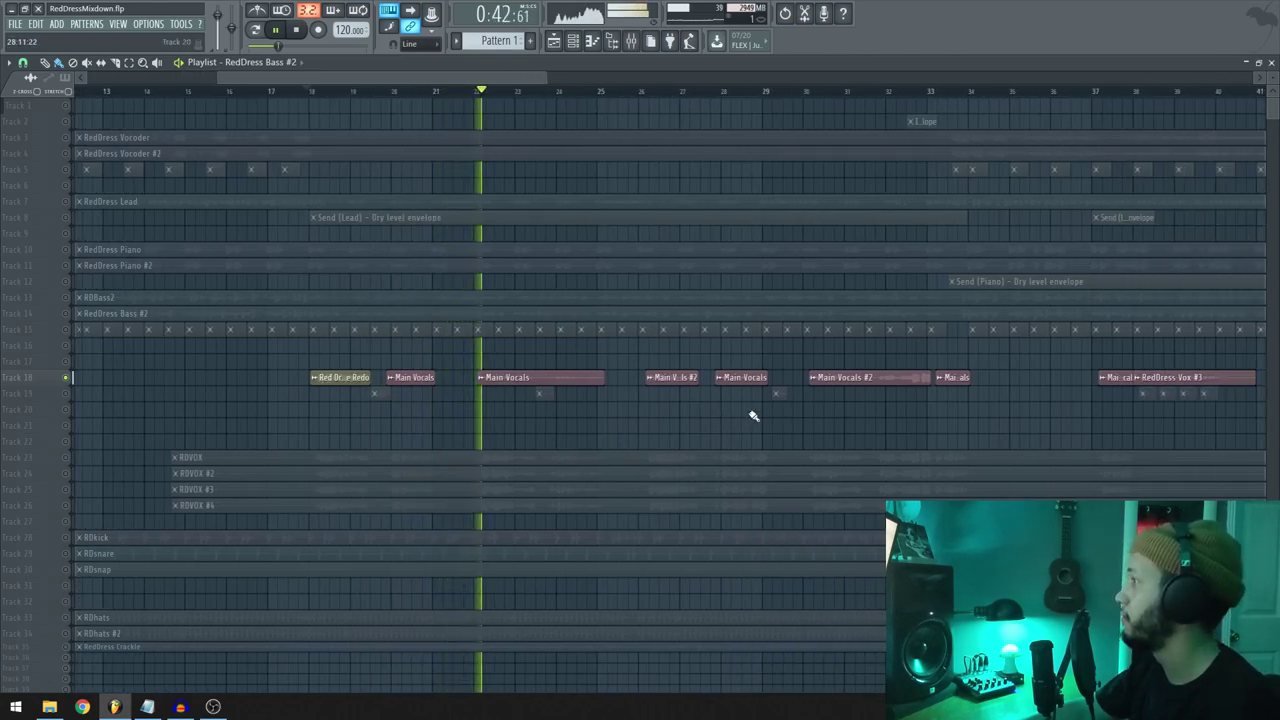
{"action": "scroll", "coordinate": [700, 415], "scroll_direction": "right", "scroll_amount": 2}
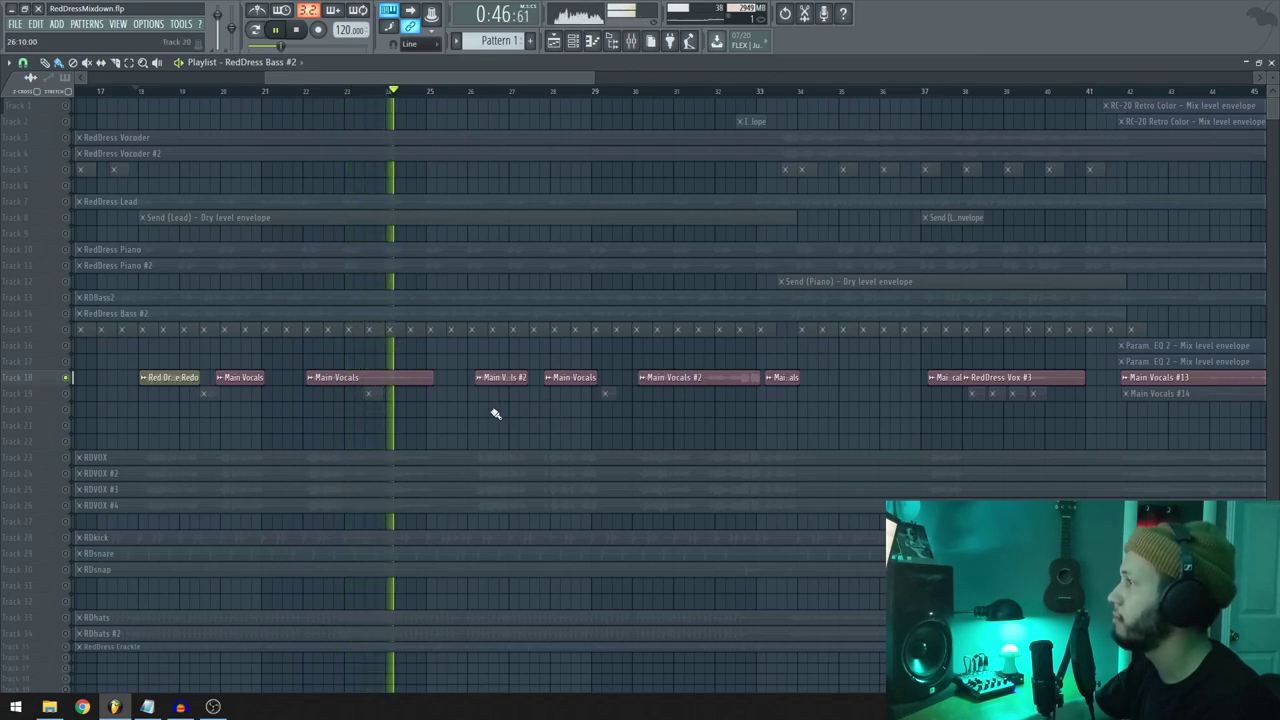
{"action": "key", "text": "space"}
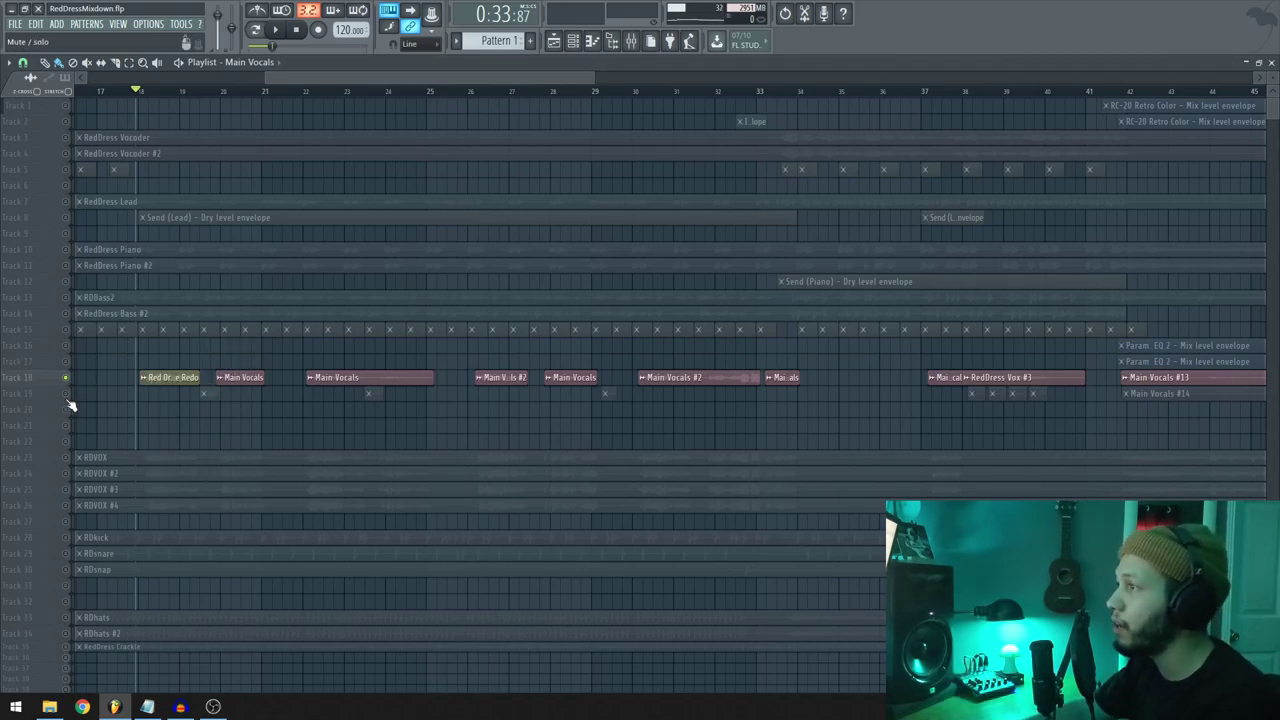
Unmute Track 19 and play its overlapping vocal clips together with Track 18 from bar 18
{"action": "scroll", "coordinate": [73, 392], "scroll_direction": "up", "scroll_amount": 5}
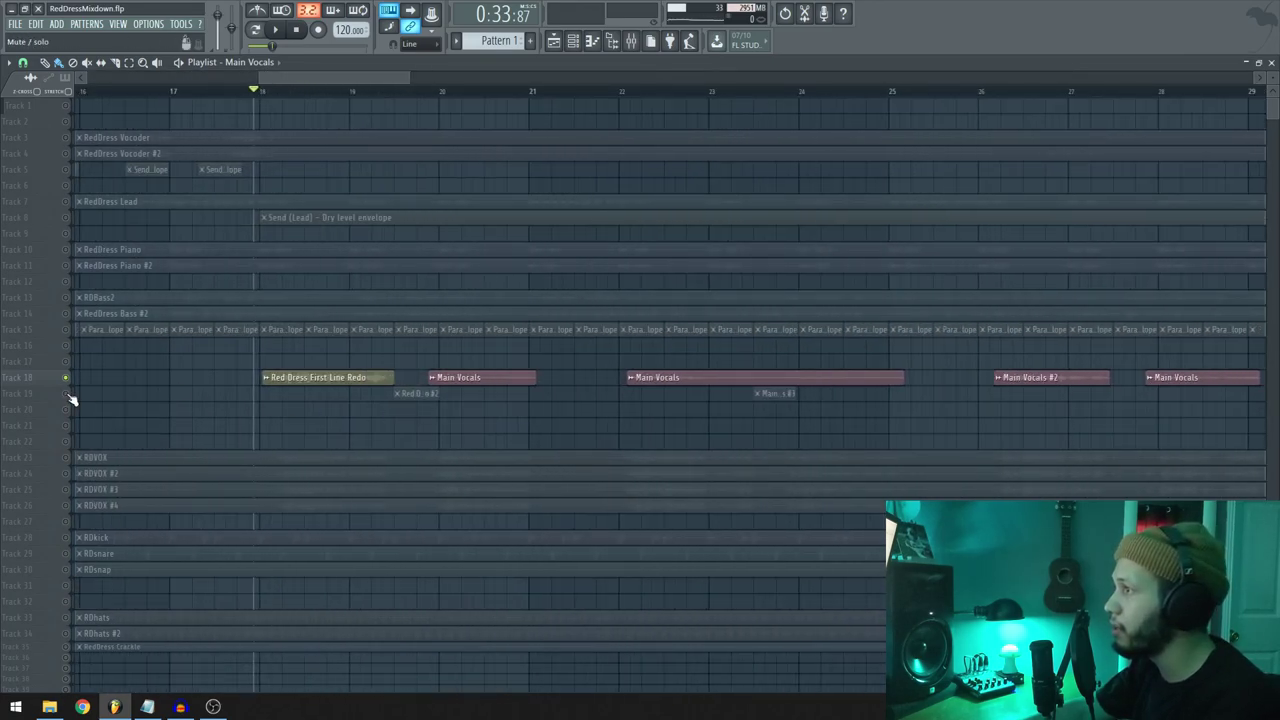
{"action": "scroll", "coordinate": [371, 417], "scroll_direction": "up", "scroll_amount": 5}
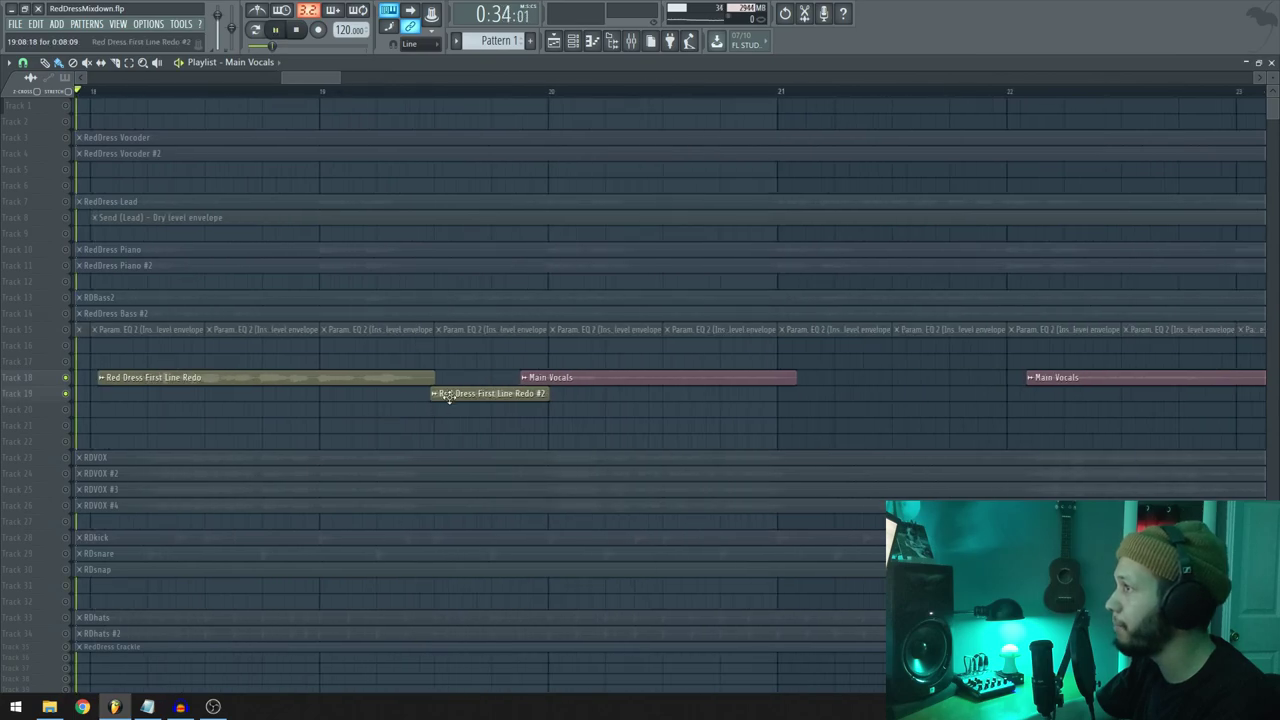
{"action": "left_click_drag", "start_coordinate": [563, 440], "coordinate": [479, 432]}
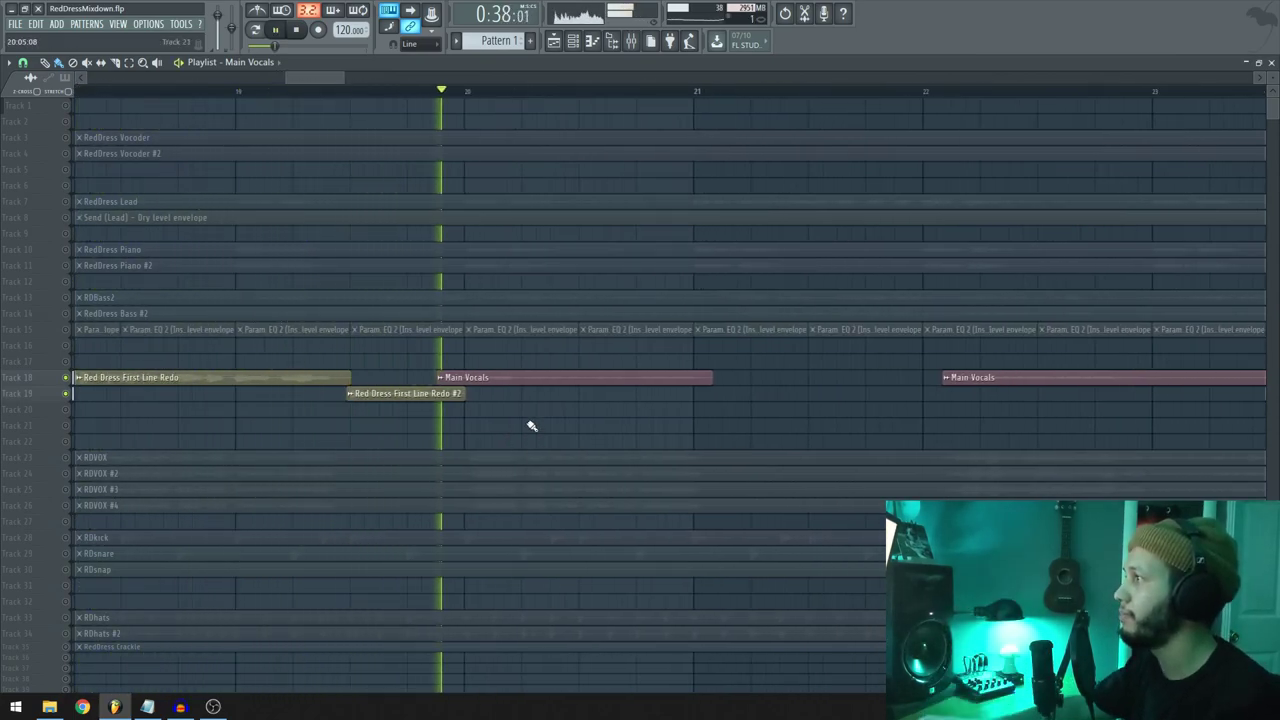
{"action": "scroll", "coordinate": [760, 474], "scroll_direction": "right", "scroll_amount": 6}
{"action": "scroll", "coordinate": [760, 474], "scroll_direction": "down", "scroll_amount": 3}
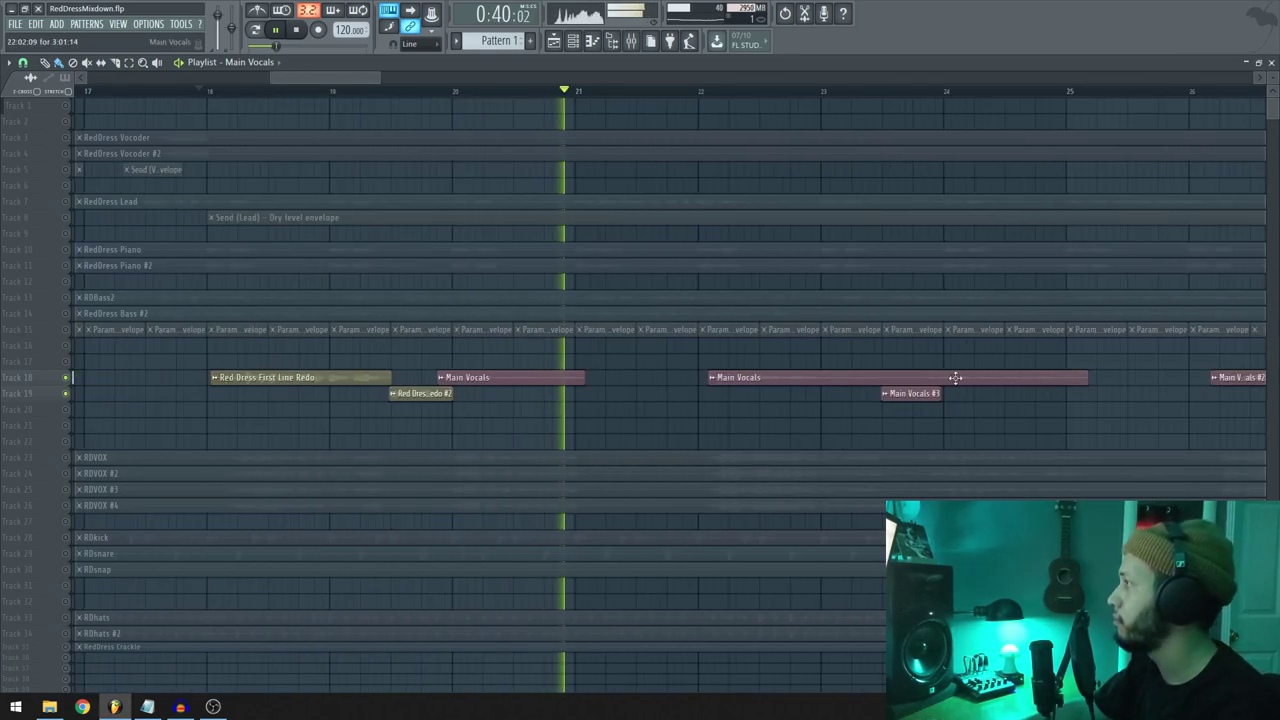
{"action": "scroll", "coordinate": [814, 411], "scroll_direction": "right", "scroll_amount": 6}
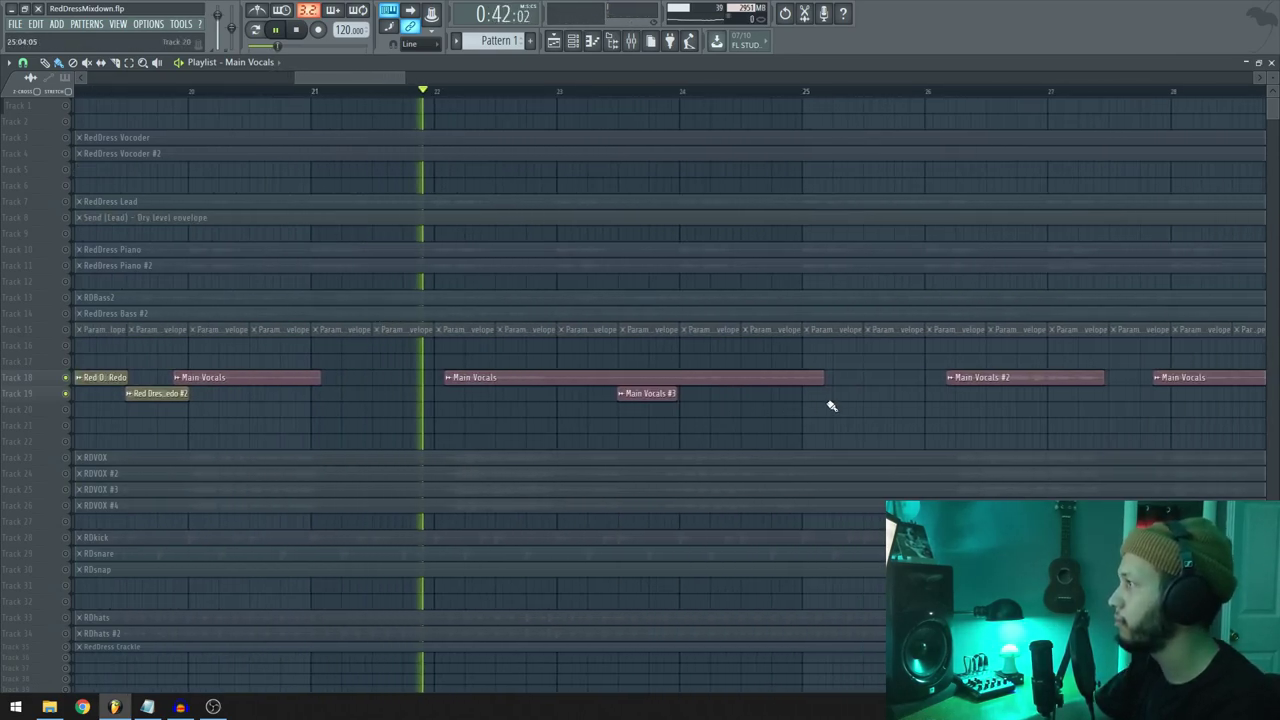
{"action": "scroll", "coordinate": [831, 406], "scroll_direction": "right", "scroll_amount": 6}
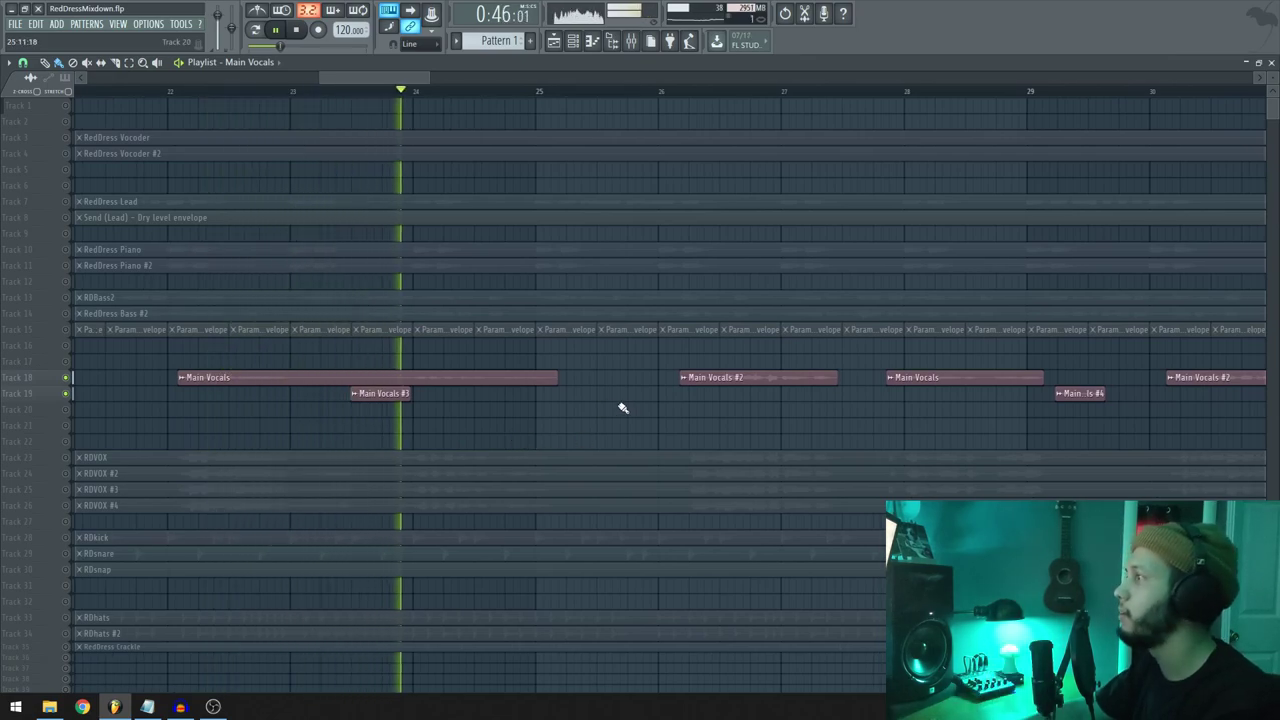
{"action": "scroll", "coordinate": [626, 408], "scroll_direction": "down", "scroll_amount": 2}
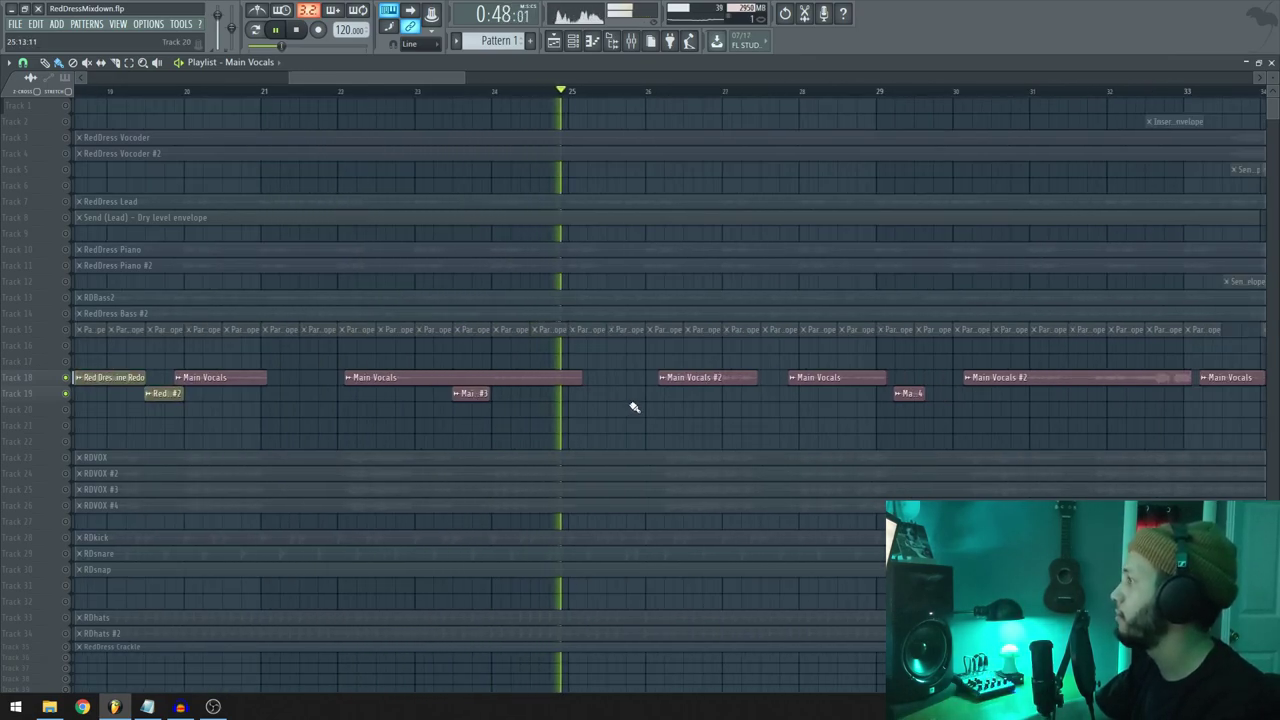
{"action": "key", "text": "space"}
{"action": "scroll", "coordinate": [733, 412], "scroll_direction": "left", "scroll_amount": 1}
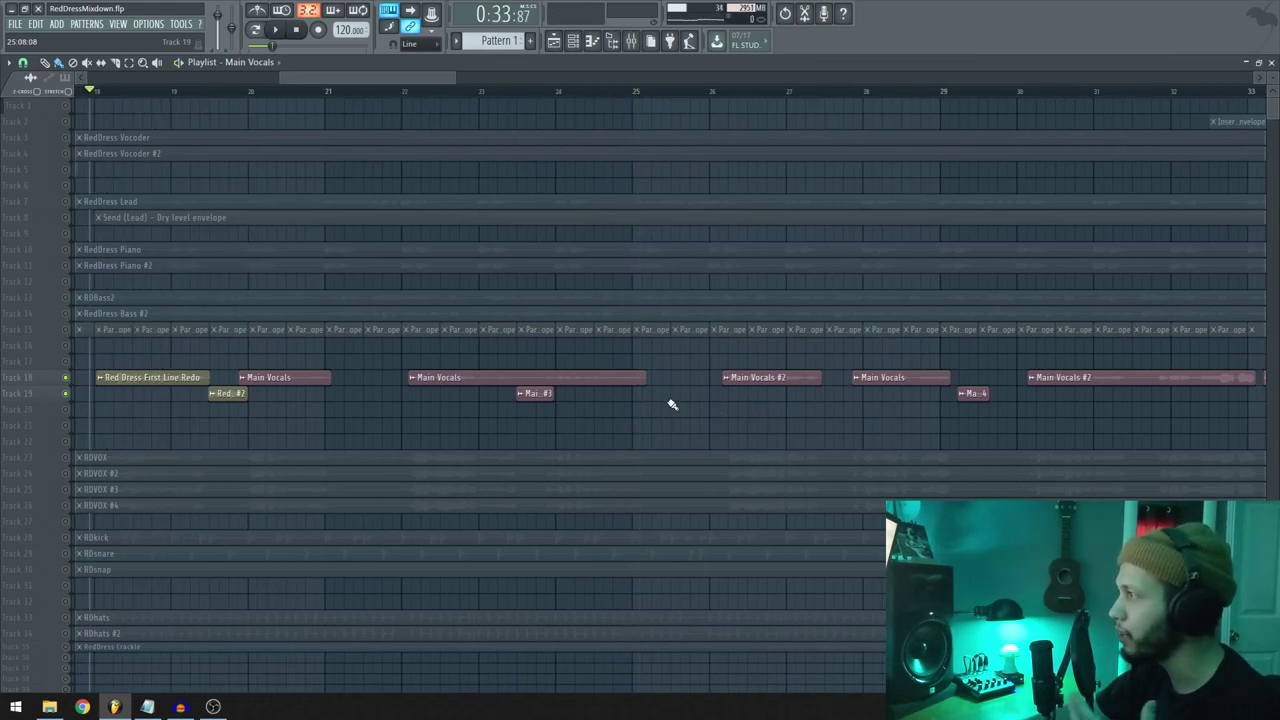
Switch the audible tracks from 18 and 19 to the four RDVOX tracks 23 to 26 and play them from bar 18
{"action": "scroll", "coordinate": [686, 407], "scroll_direction": "right", "scroll_amount": 8}
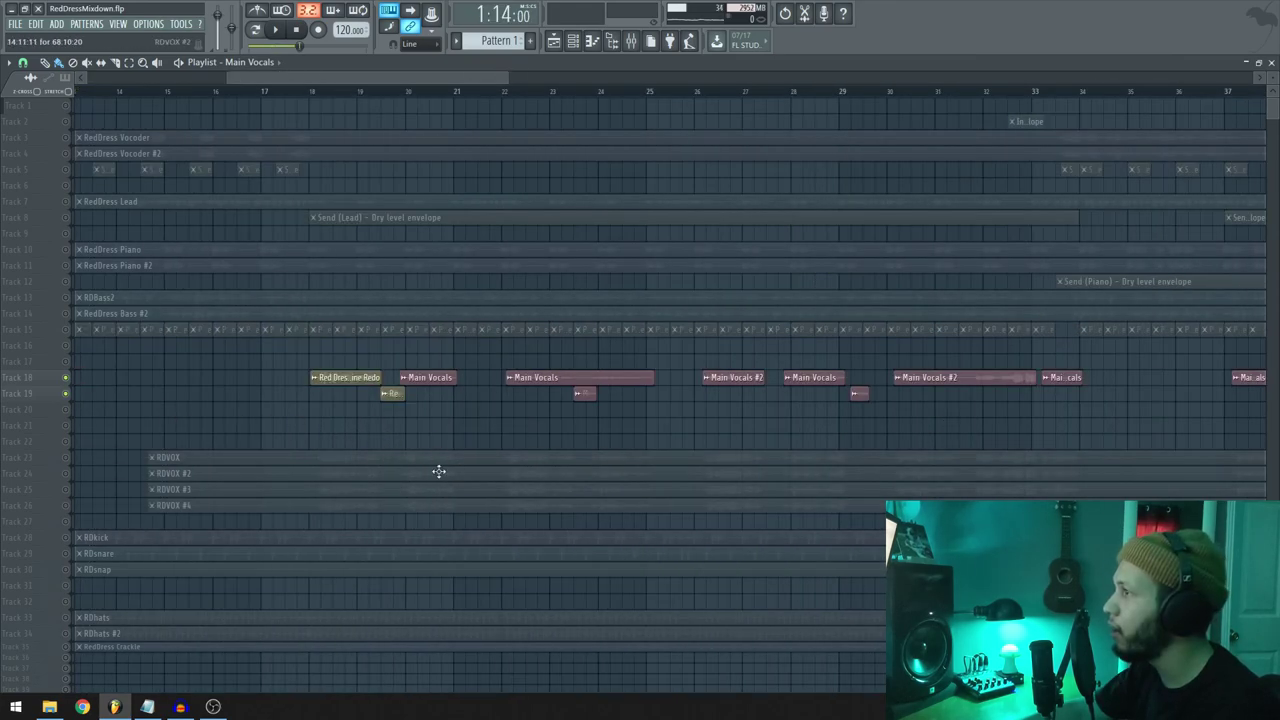
{"action": "left_click", "coordinate": [68, 396]}
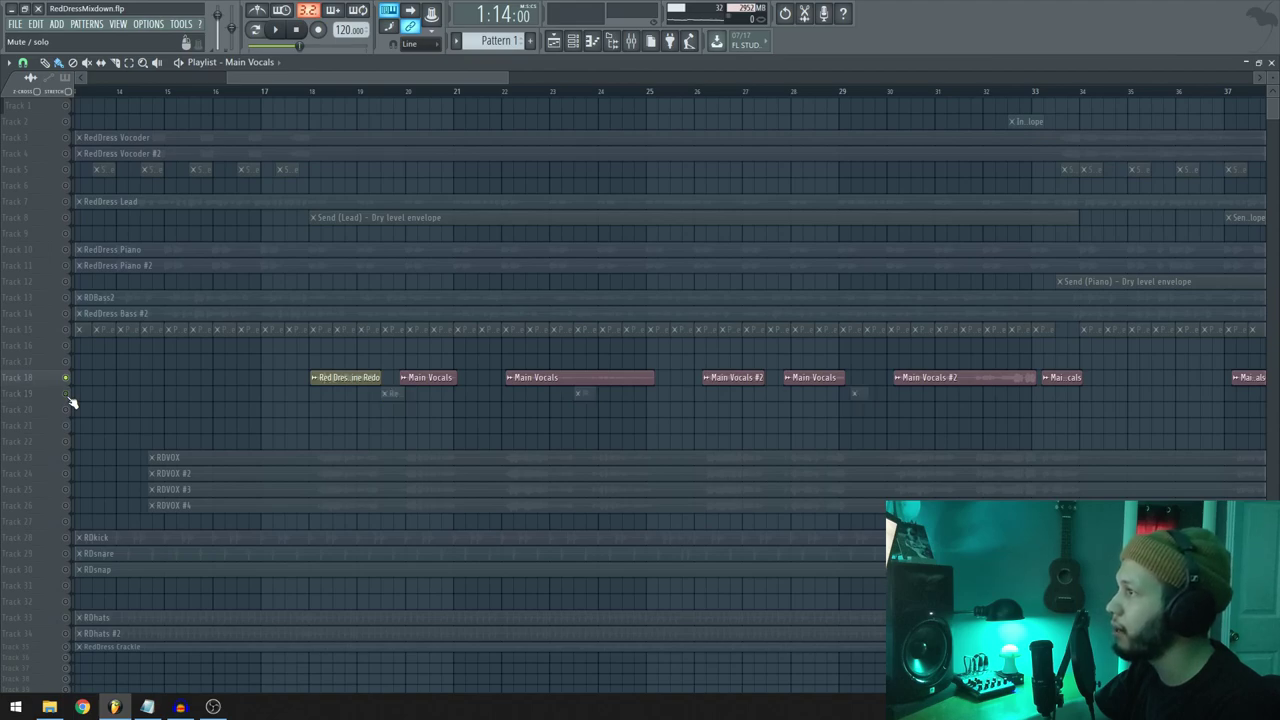
{"action": "left_click", "coordinate": [68, 380]}
{"action": "left_click_drag", "start_coordinate": [66, 459], "coordinate": [66, 505]}
{"action": "left_click", "coordinate": [323, 92]}
{"action": "key", "text": "space"}
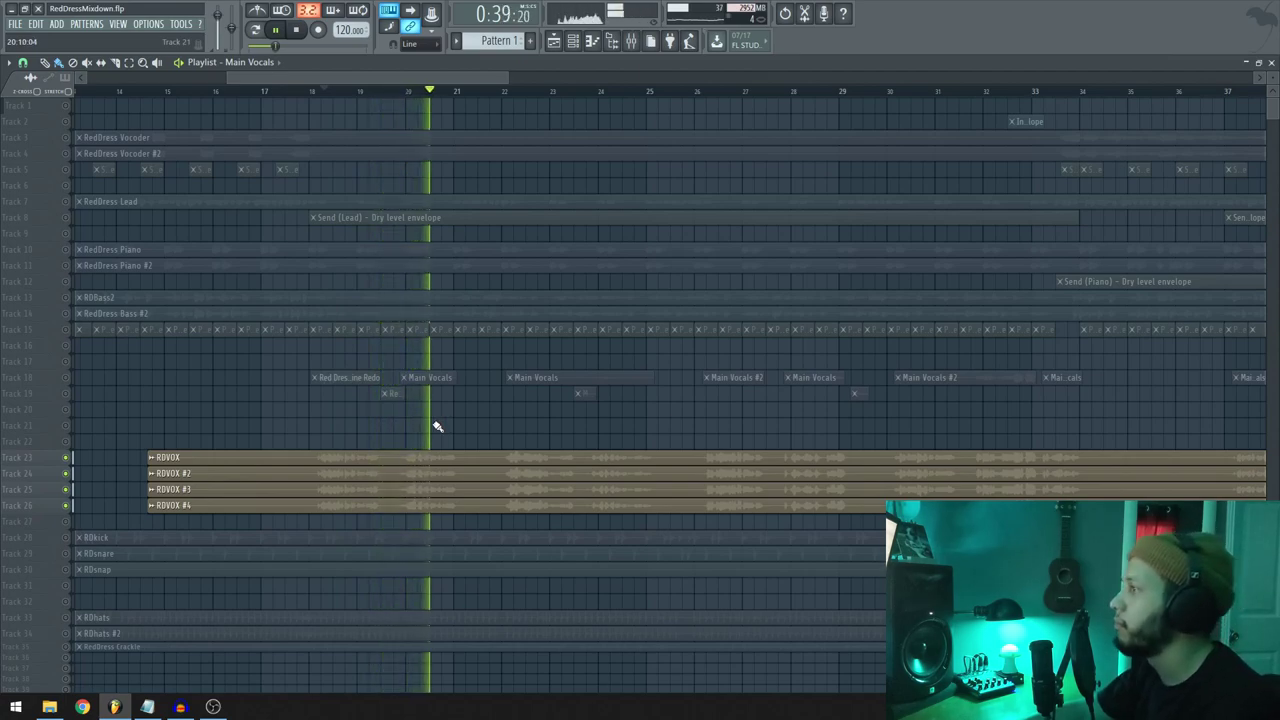
{"action": "key", "text": "space"}
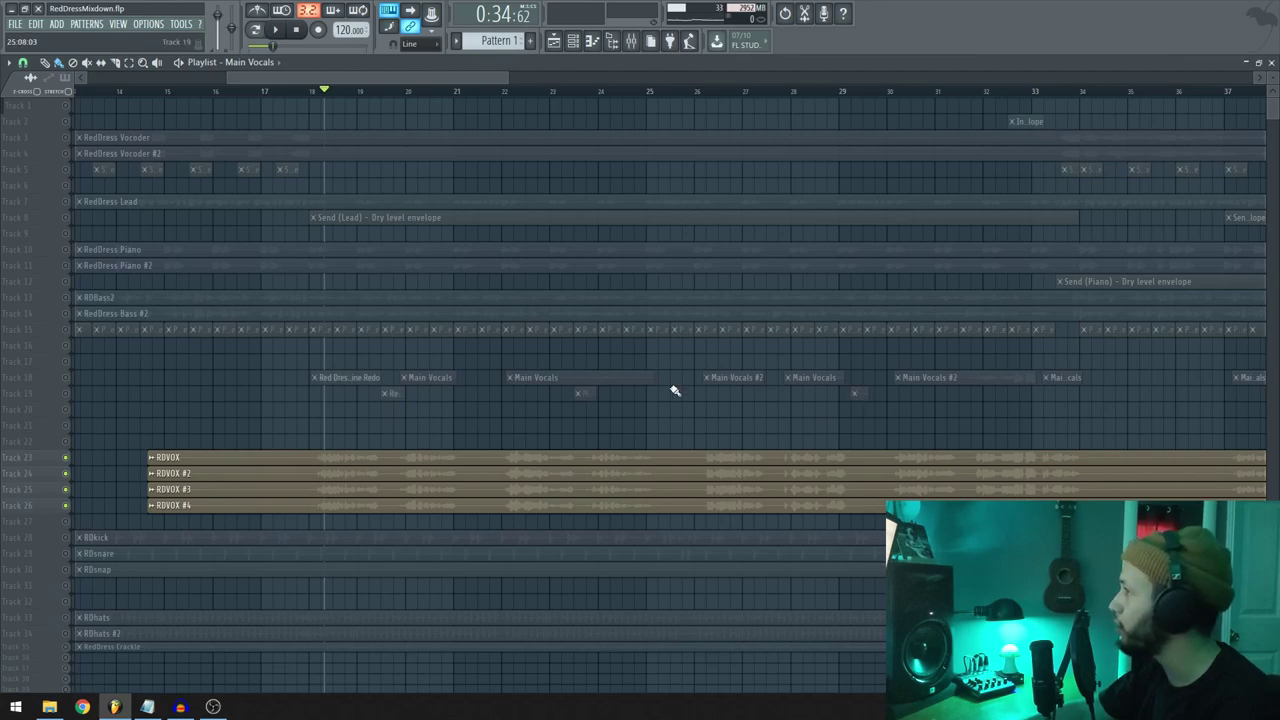
Inspect the channel settings and panning of the RDVOX and RDVOX #2 vocal samples
{"action": "scroll", "coordinate": [310, 521], "scroll_direction": "up", "scroll_amount": 4, "text": "ctrl"}
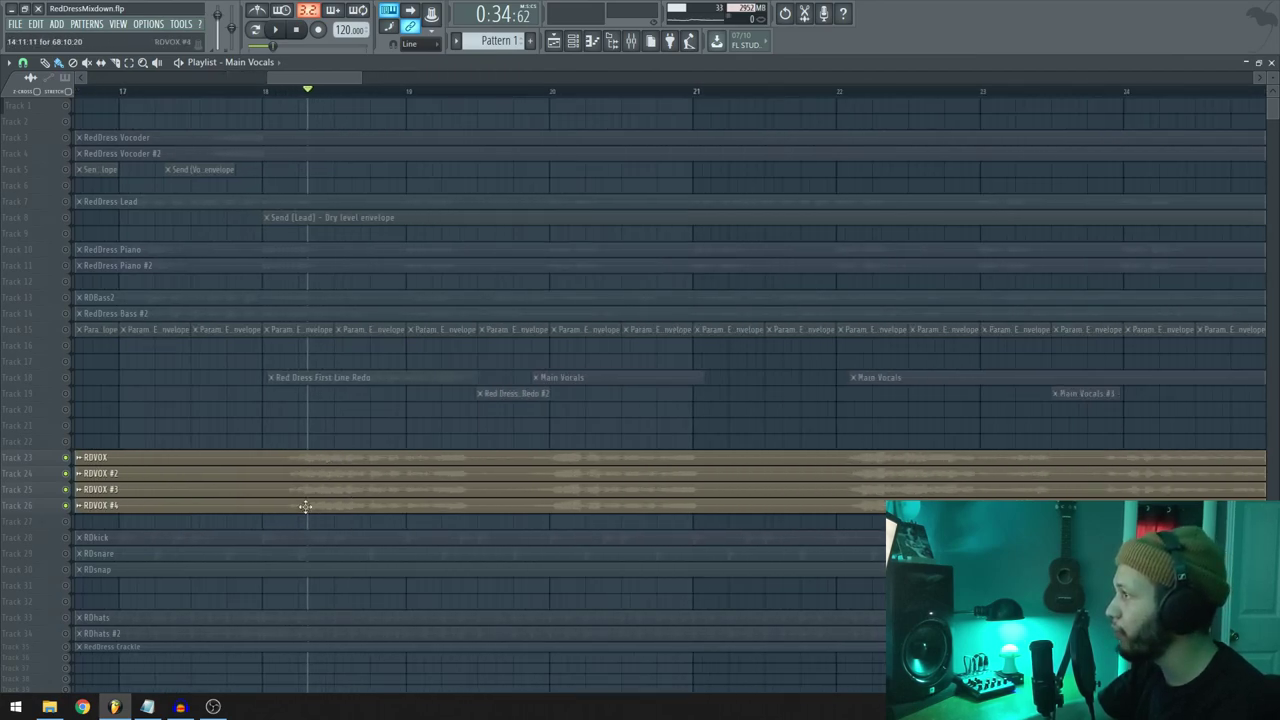
{"action": "scroll", "coordinate": [431, 500], "scroll_direction": "left", "scroll_amount": 3}
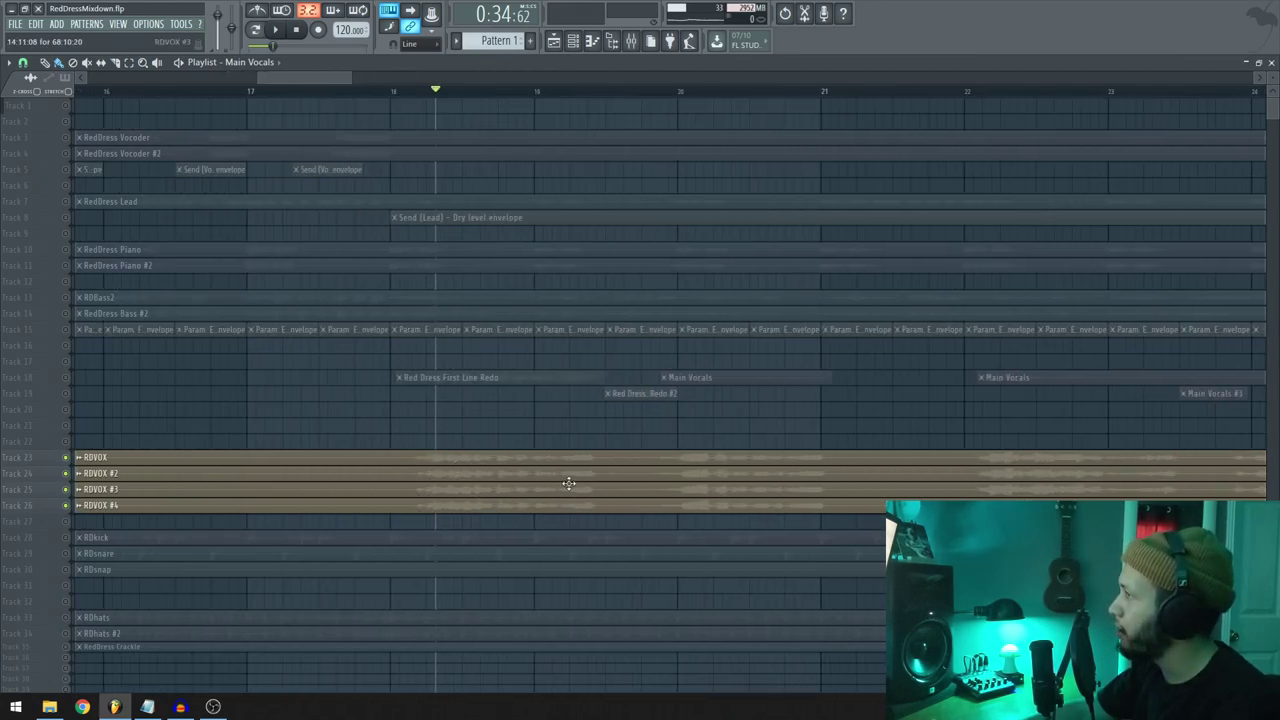
{"action": "double_click", "coordinate": [485, 457]}
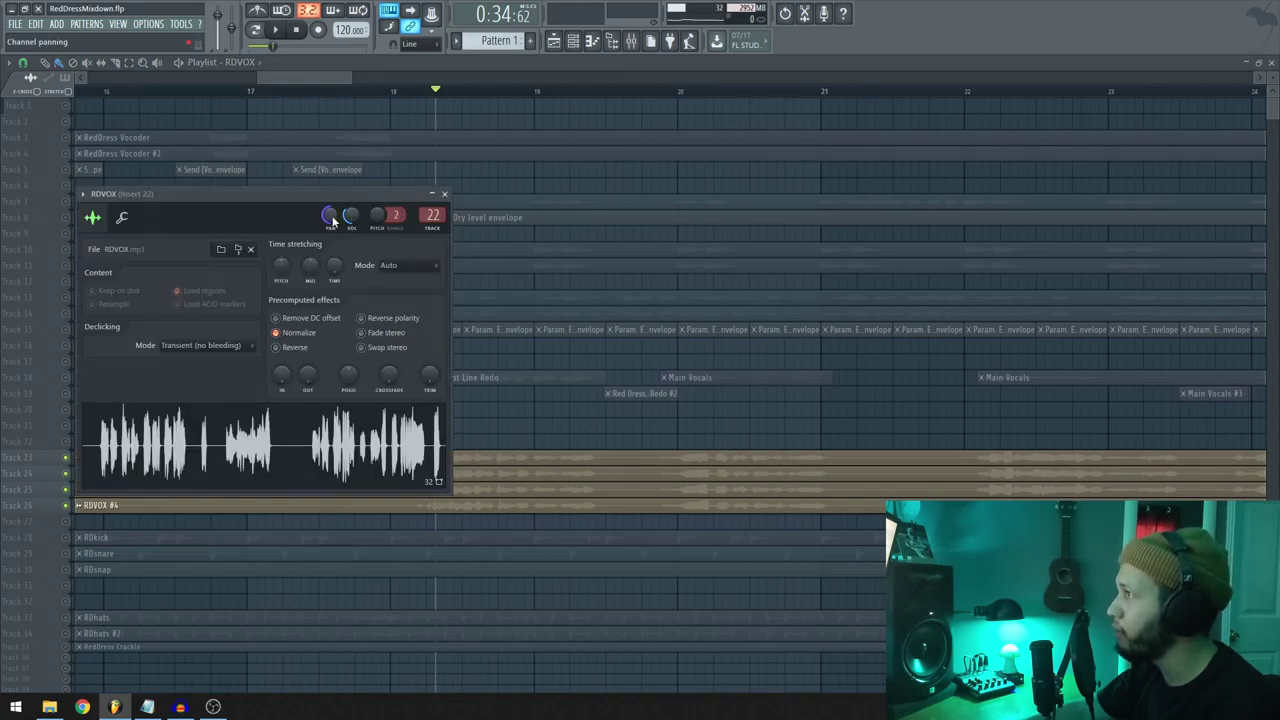
{"action": "double_click", "coordinate": [503, 474]}
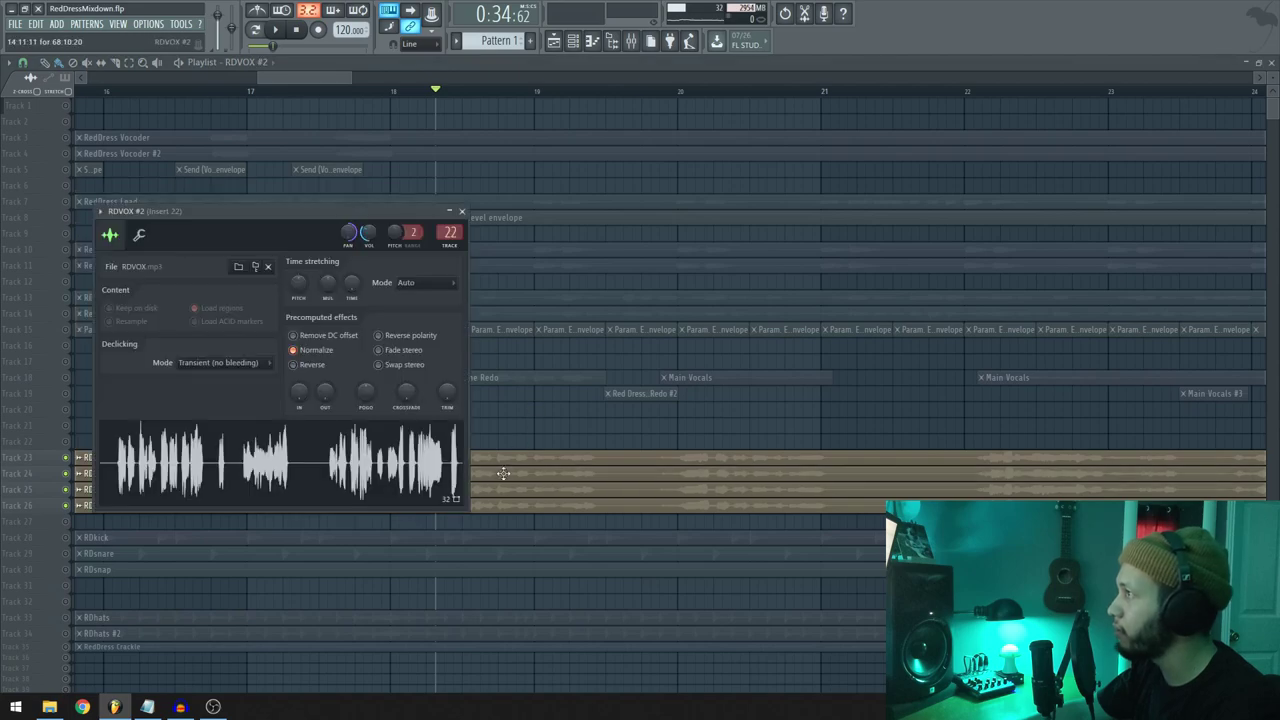
Inspect the channel settings and panning of the RDVOX #3 and RDVOX #4 vocal samples
{"action": "double_click", "coordinate": [498, 492]}
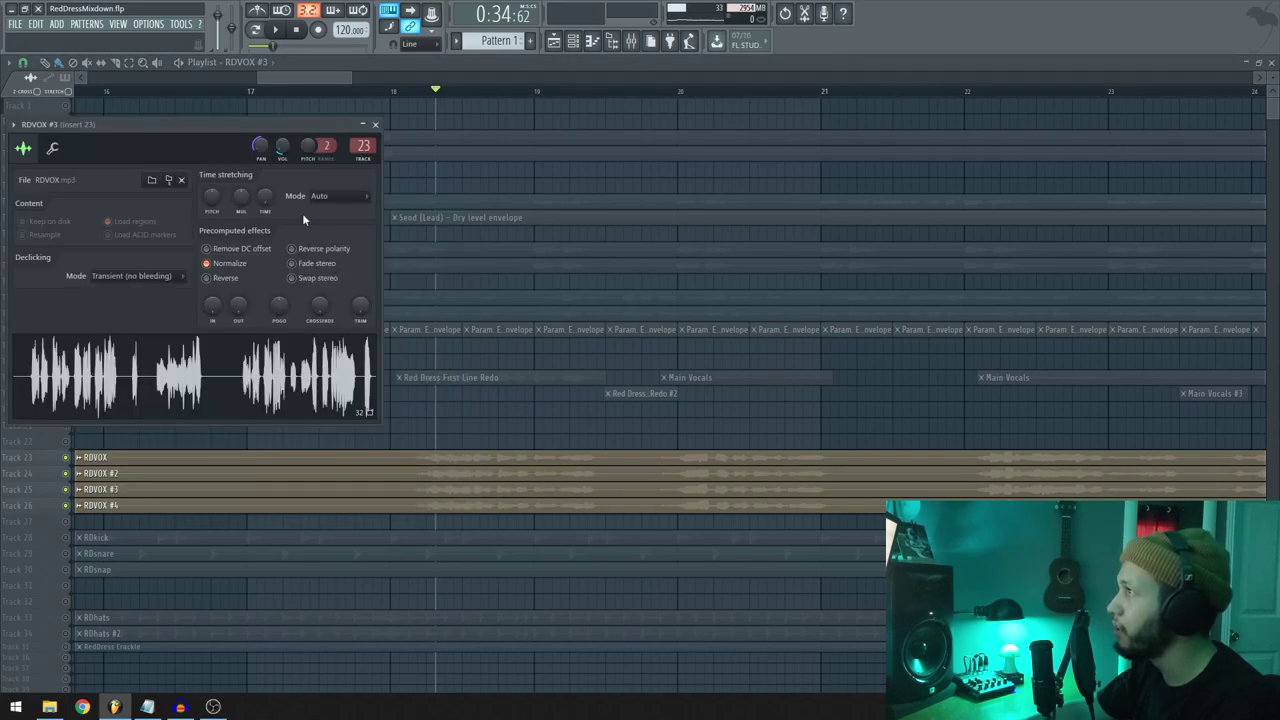
{"action": "double_click", "coordinate": [436, 504]}
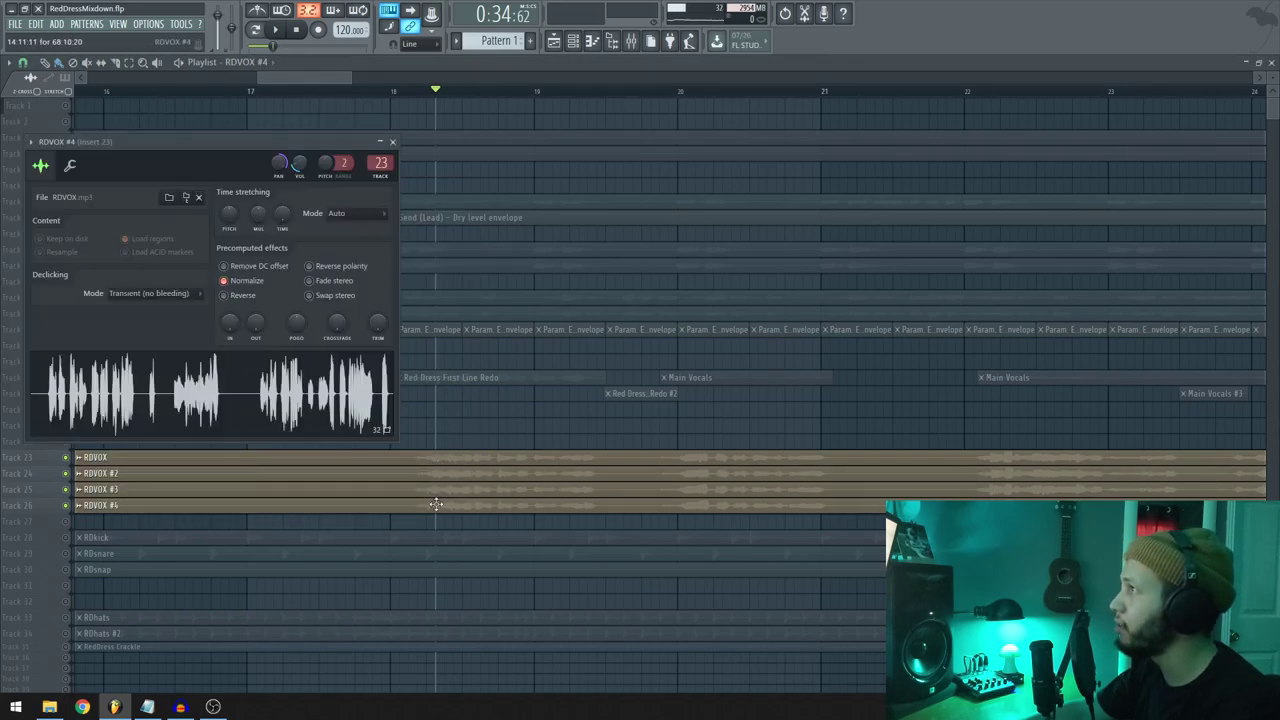
Unmute Track 18, play its main vocals with the RDVOX layers from bar 18, and mute Tracks 26 to 23 during playback
{"action": "left_click", "coordinate": [66, 377]}
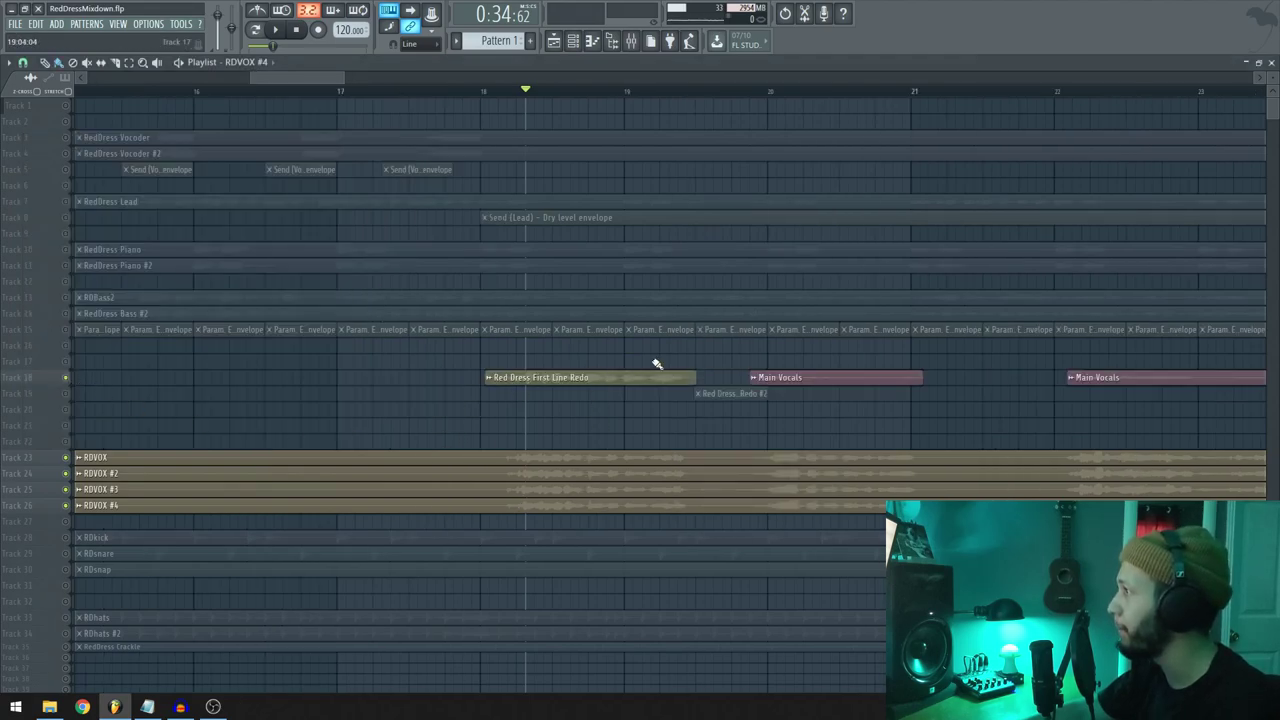
{"action": "key", "text": "space"}
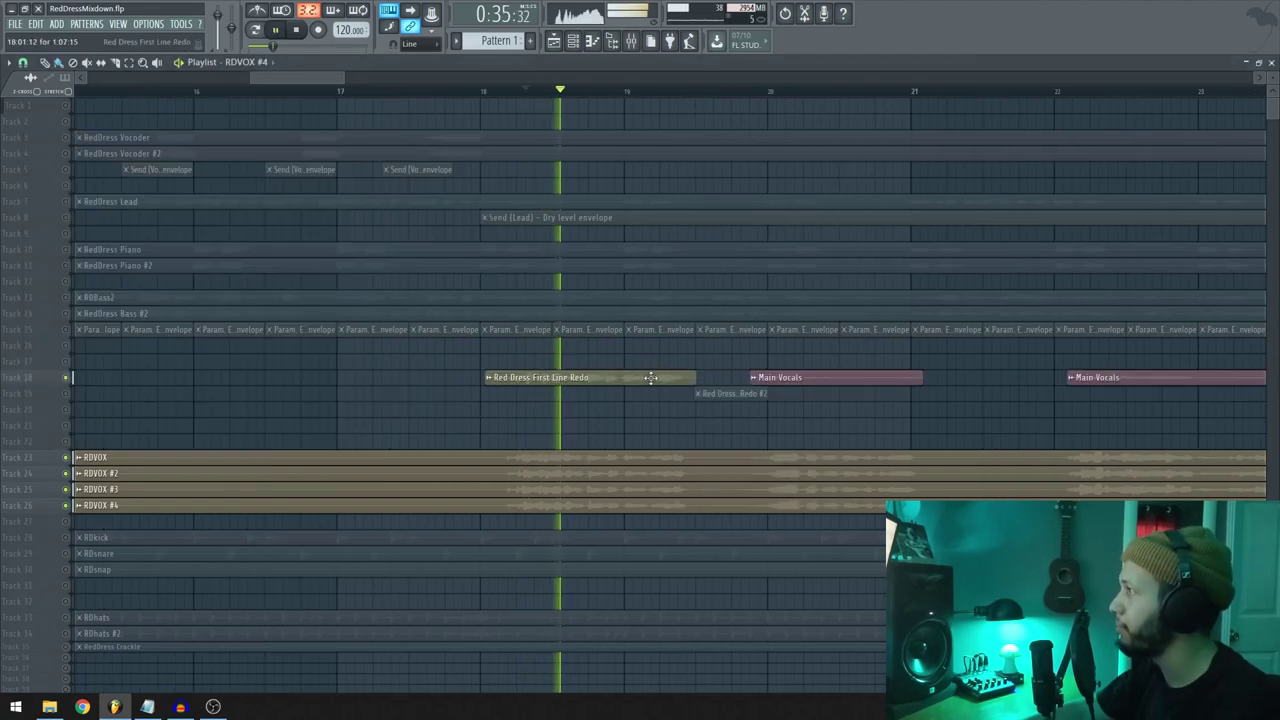
{"action": "left_click", "coordinate": [66, 505]}
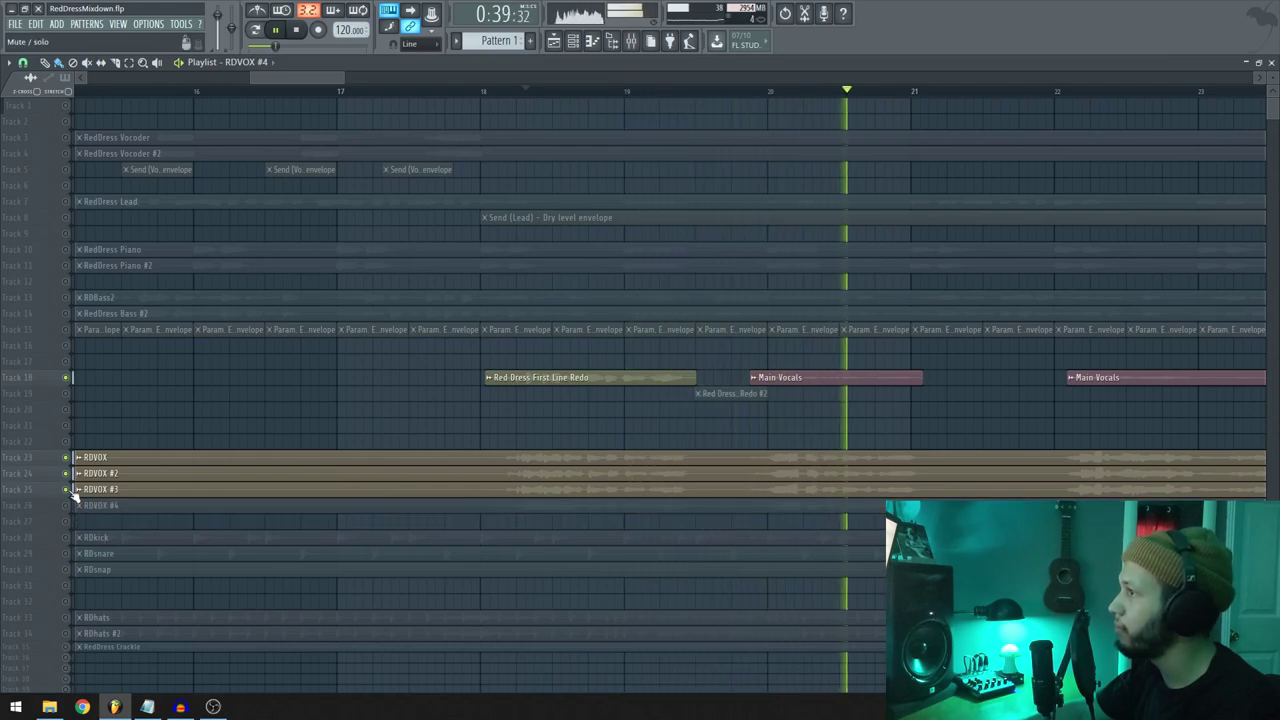
{"action": "left_click", "coordinate": [66, 489]}
{"action": "left_click", "coordinate": [66, 473]}
{"action": "left_click", "coordinate": [66, 457]}
{"action": "key", "text": "space"}
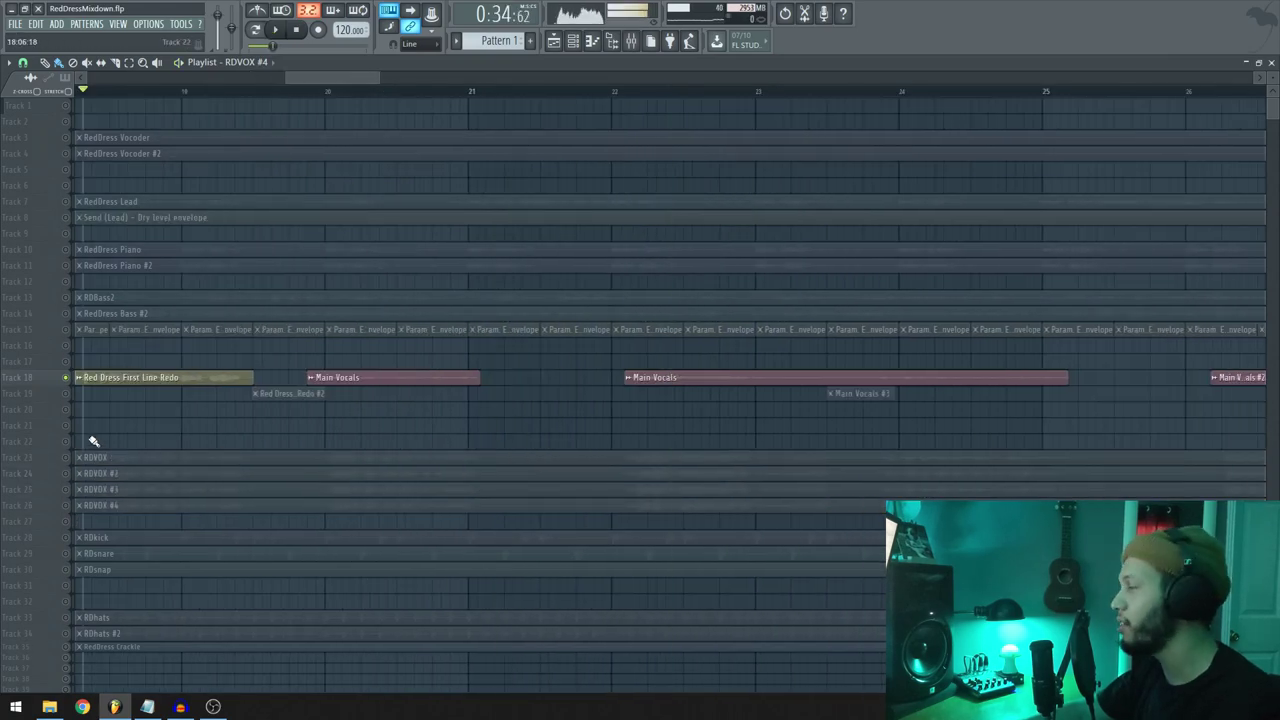
Unmute the four RDVOX tracks and play them together with Main Vocals #13 and #14 in the section before bar 49
{"action": "left_click_drag", "start_coordinate": [65, 457], "coordinate": [67, 494]}
{"action": "left_click", "coordinate": [66, 505]}
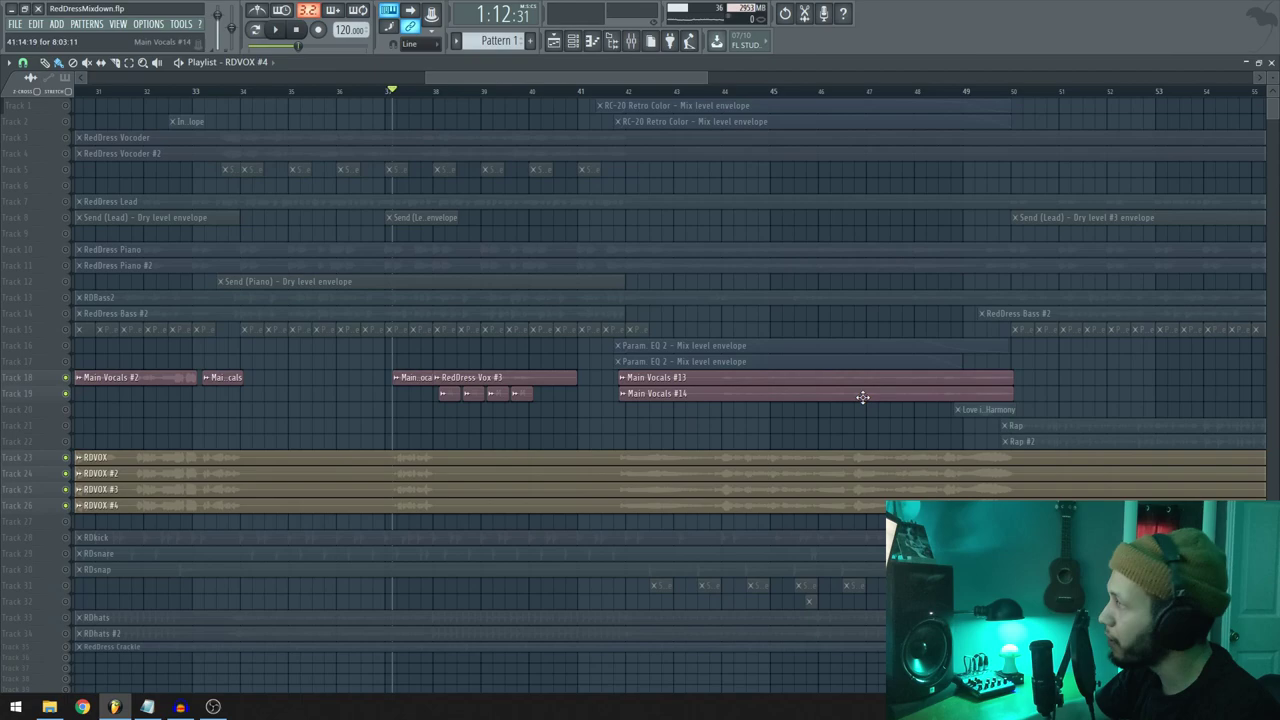
{"action": "scroll", "coordinate": [689, 466], "scroll_direction": "right", "scroll_amount": 3}
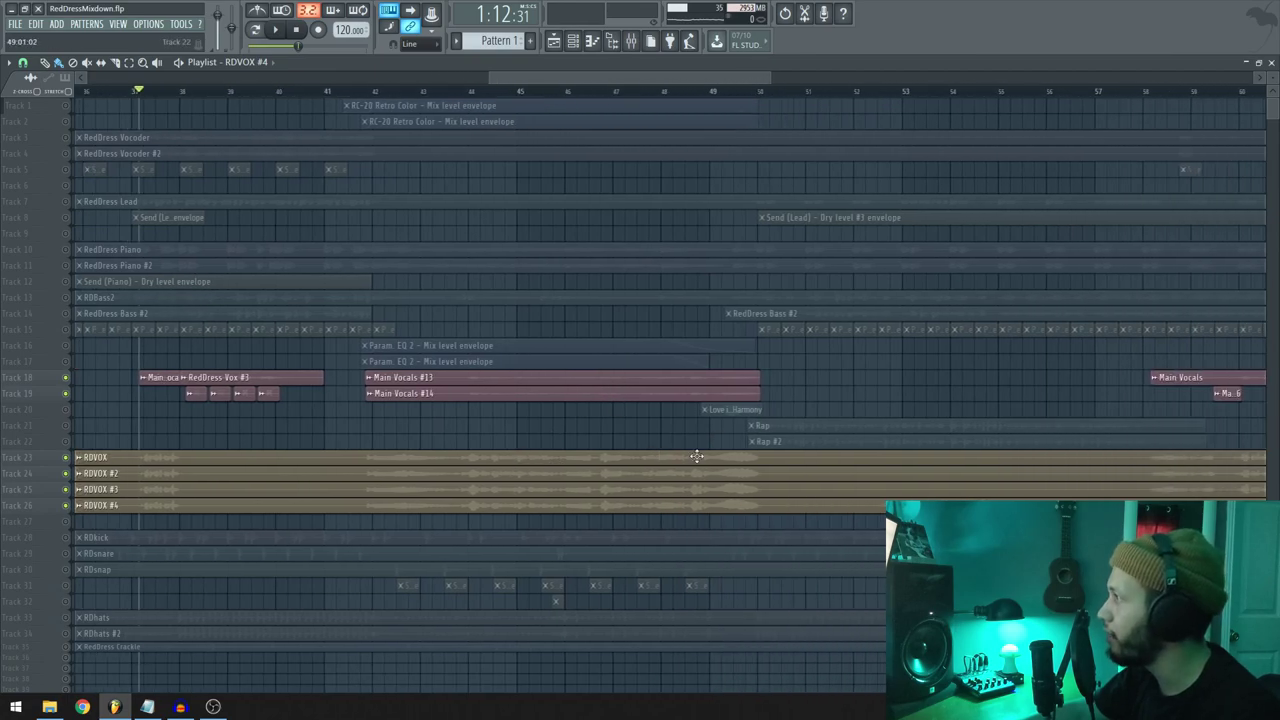
{"action": "scroll", "coordinate": [694, 451], "scroll_direction": "up", "scroll_amount": 2}
{"action": "scroll", "coordinate": [346, 474], "scroll_direction": "left", "scroll_amount": 3}
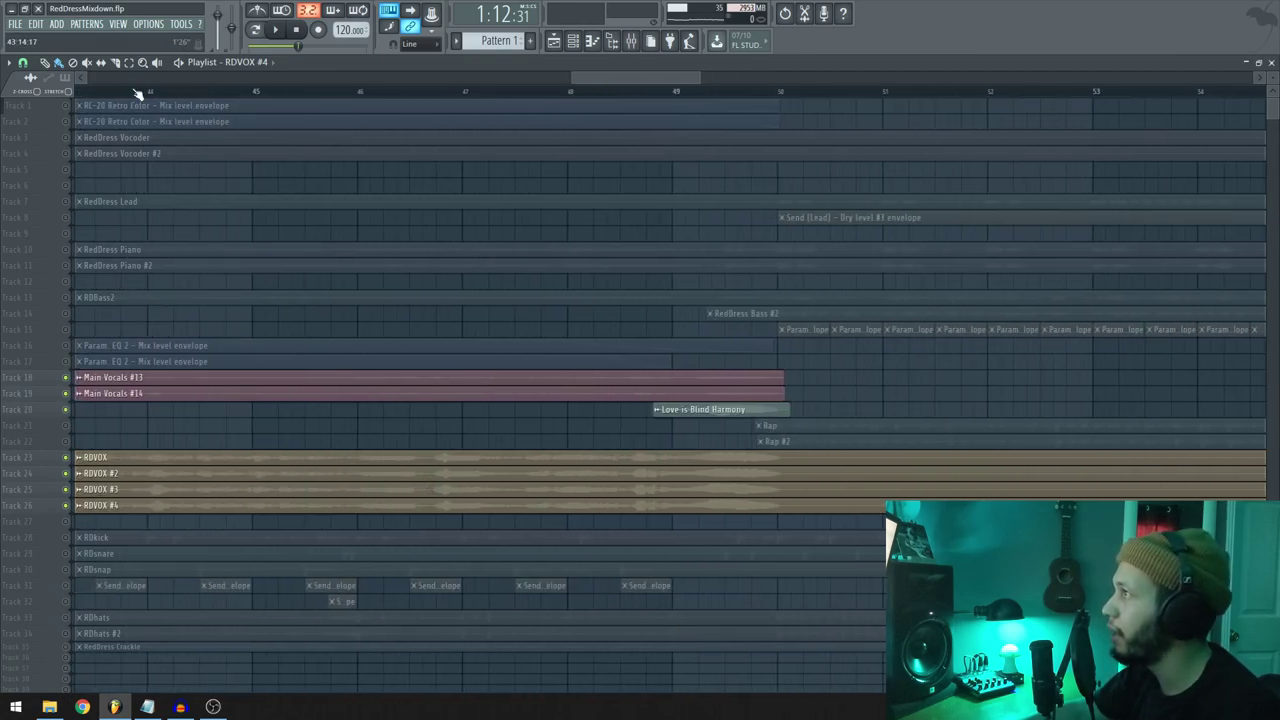
{"action": "left_click", "coordinate": [209, 92]}
{"action": "key", "text": "space"}
{"action": "scroll", "coordinate": [620, 498], "scroll_direction": "right", "scroll_amount": 1}
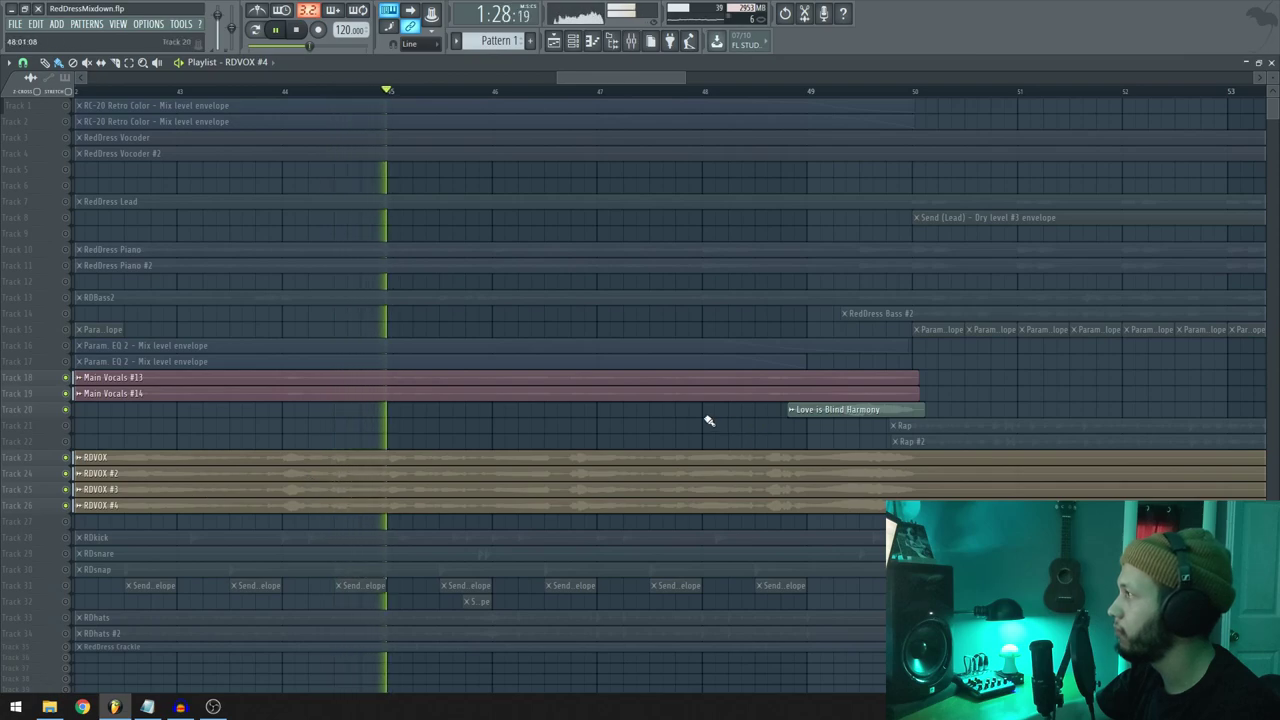
Unmute the Param. EQ 2 mix level envelopes on Tracks 16 and 17 and play the vocal section on to about bar 49
{"action": "left_click", "coordinate": [65, 361]}
{"action": "left_click", "coordinate": [65, 345]}
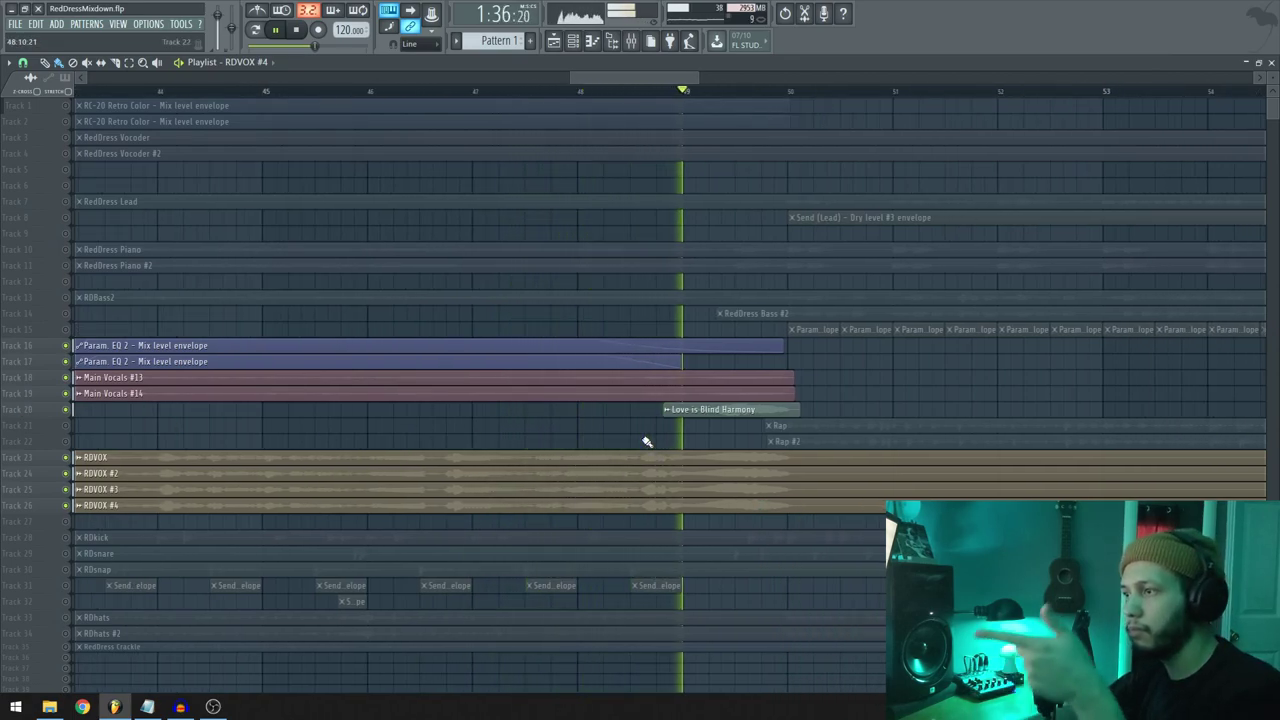
{"action": "key", "text": "space"}
Solo Track 20 and play the Love is Blind Harmony clip from just before bar 49
{"action": "right_click", "coordinate": [66, 410]}
{"action": "left_click", "coordinate": [657, 91]}
{"action": "key", "text": "space"}
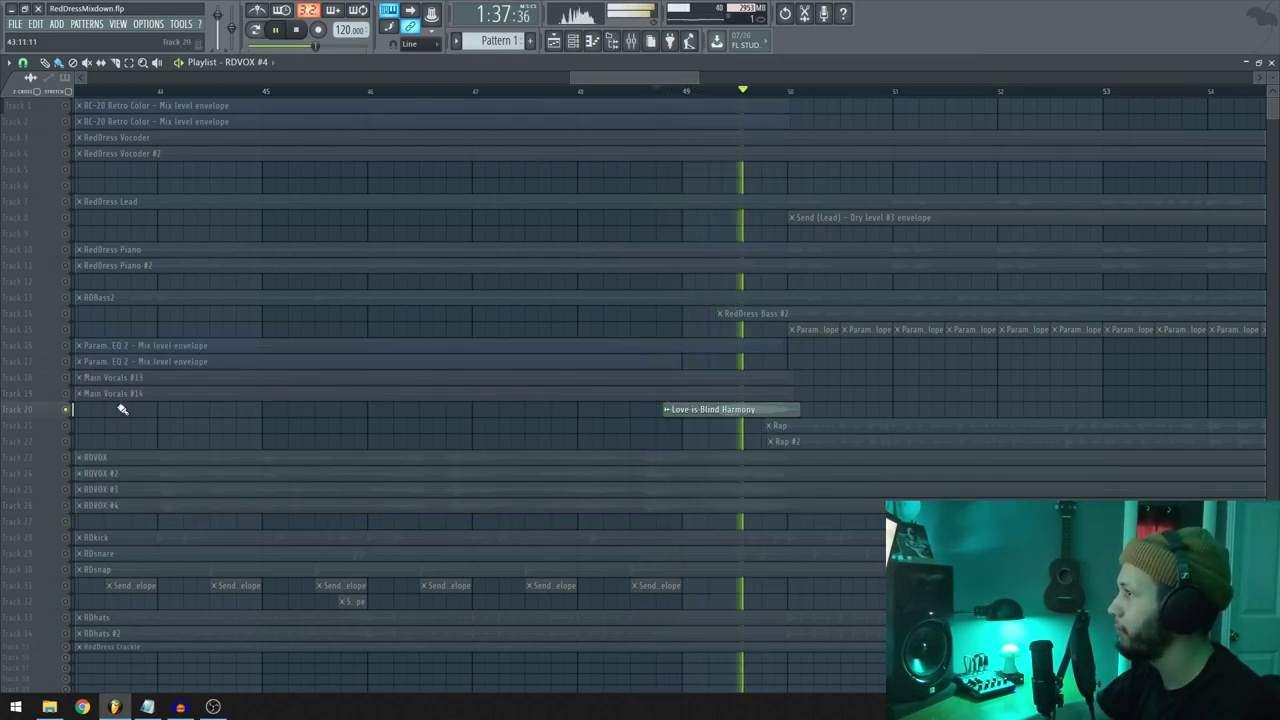
{"action": "key", "text": "space"}
Unmute Track 18 and play Main Vocals #13 together with the Love is Blind Harmony clip
{"action": "left_click", "coordinate": [66, 378]}
{"action": "key", "text": "space"}
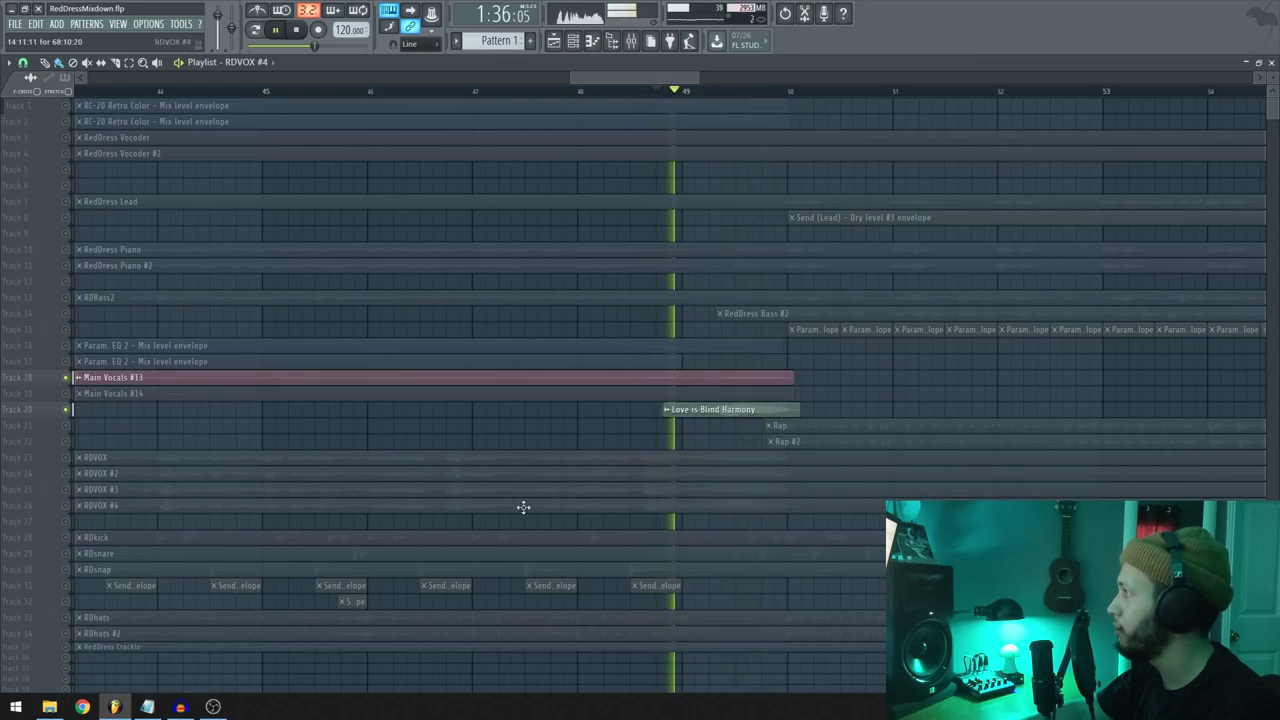
{"action": "key", "text": "space"}
Unmute Track 19 and the rap Tracks 21 and 22, leaving the RDVOX track muted
{"action": "left_click", "coordinate": [66, 394]}
{"action": "left_click", "coordinate": [66, 458]}
{"action": "left_click", "coordinate": [66, 442]}
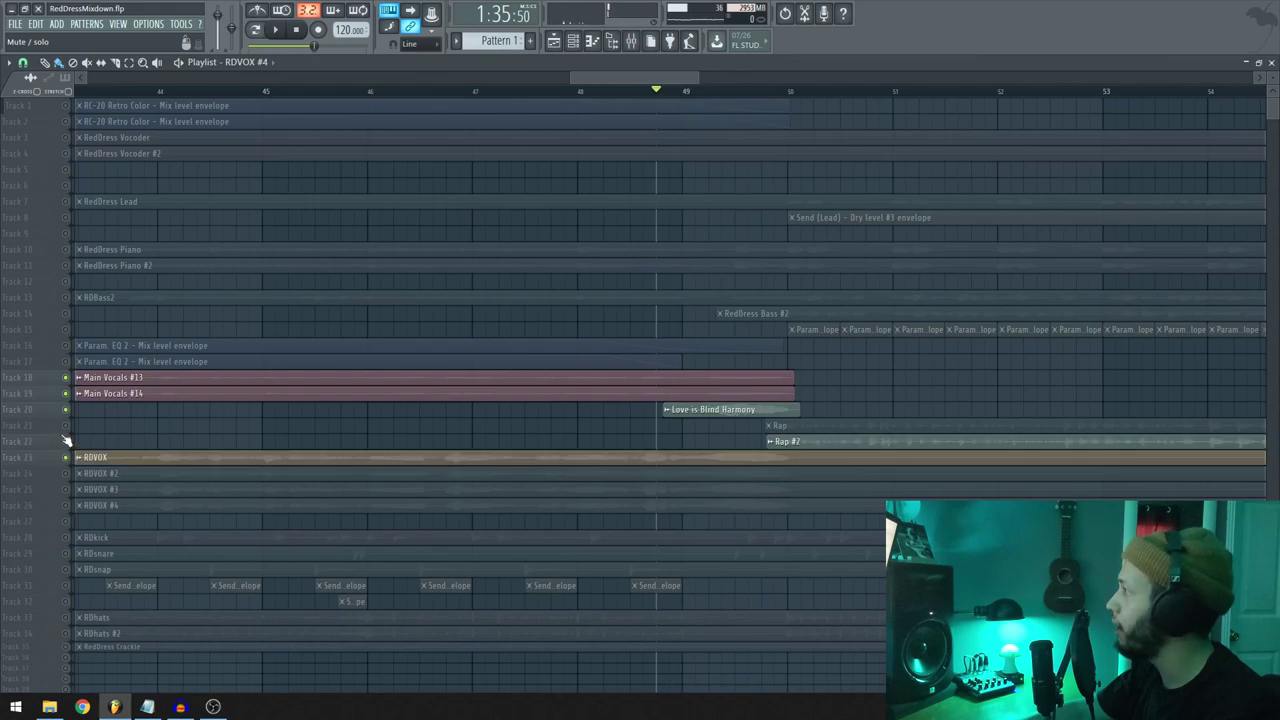
{"action": "left_click", "coordinate": [66, 426]}
{"action": "left_click_drag", "start_coordinate": [862, 476], "coordinate": [556, 490]}
{"action": "left_click", "coordinate": [65, 459]}
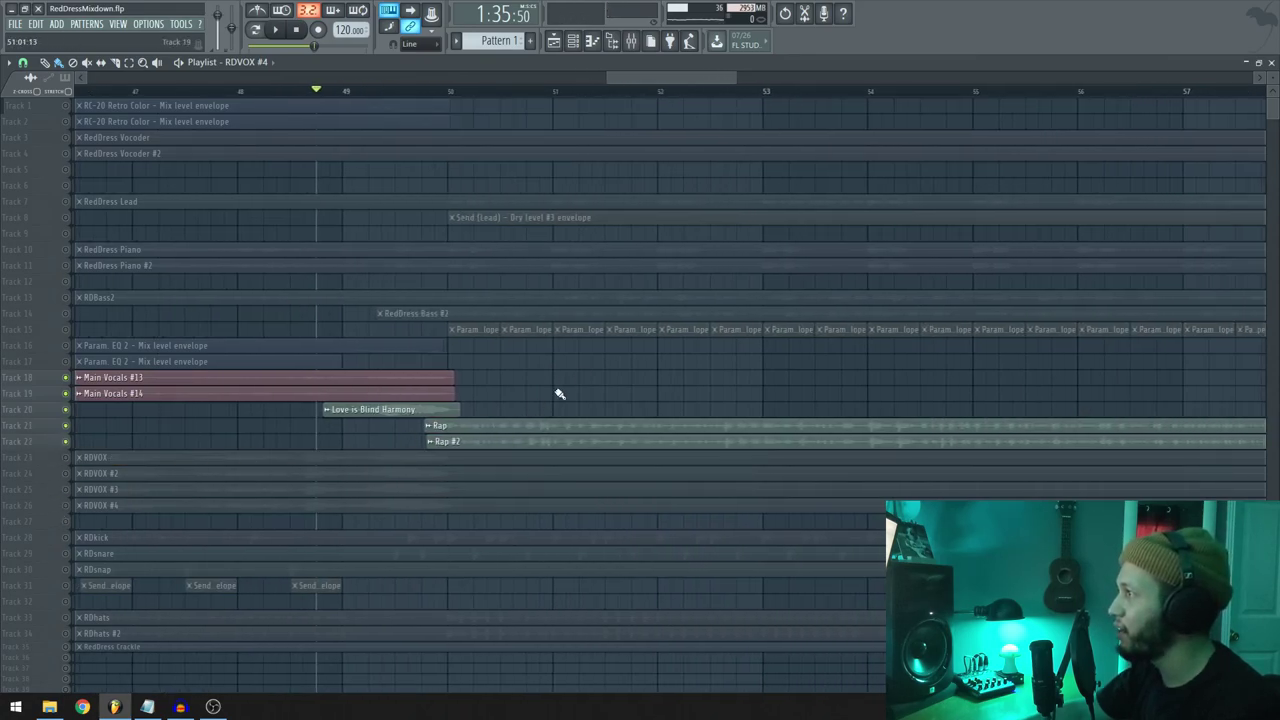
Inspect the channel settings of the Rap #2 sample on Track 22, then close them
{"action": "scroll", "coordinate": [556, 395], "scroll_direction": "up", "scroll_amount": 3, "text": "ctrl"}
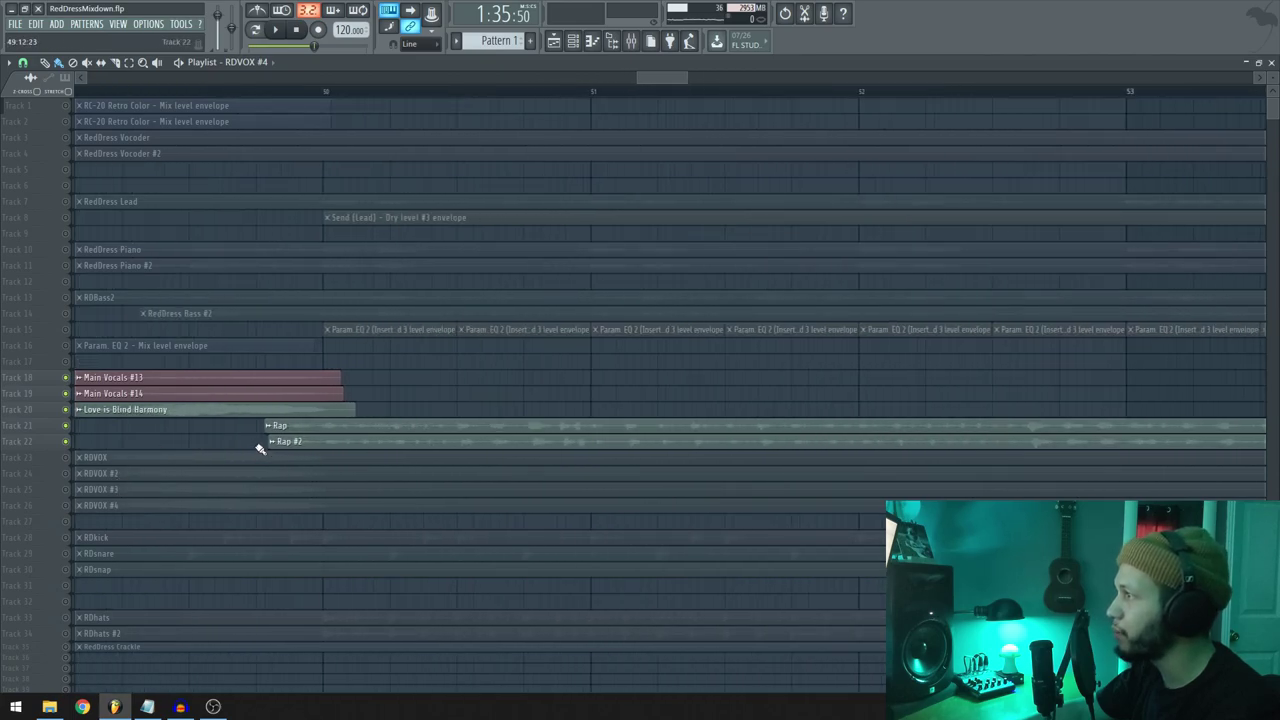
{"action": "double_click", "coordinate": [264, 447]}
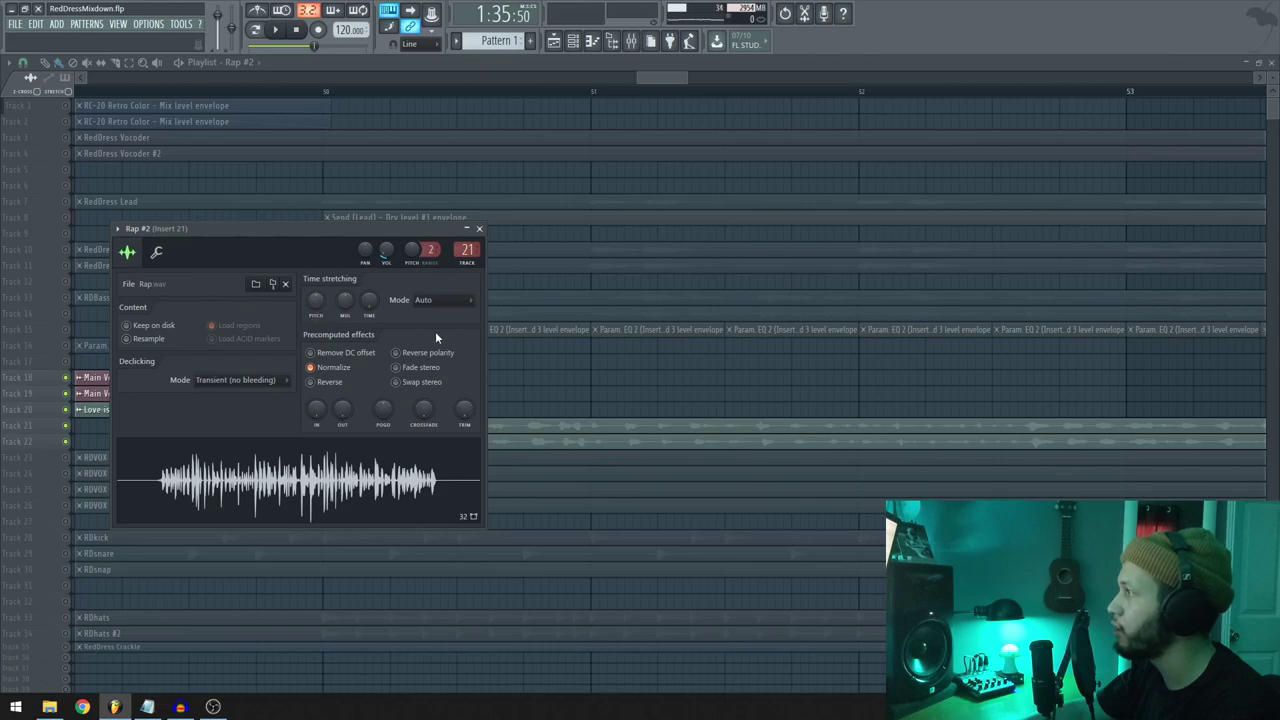
{"action": "key", "text": "Escape"}
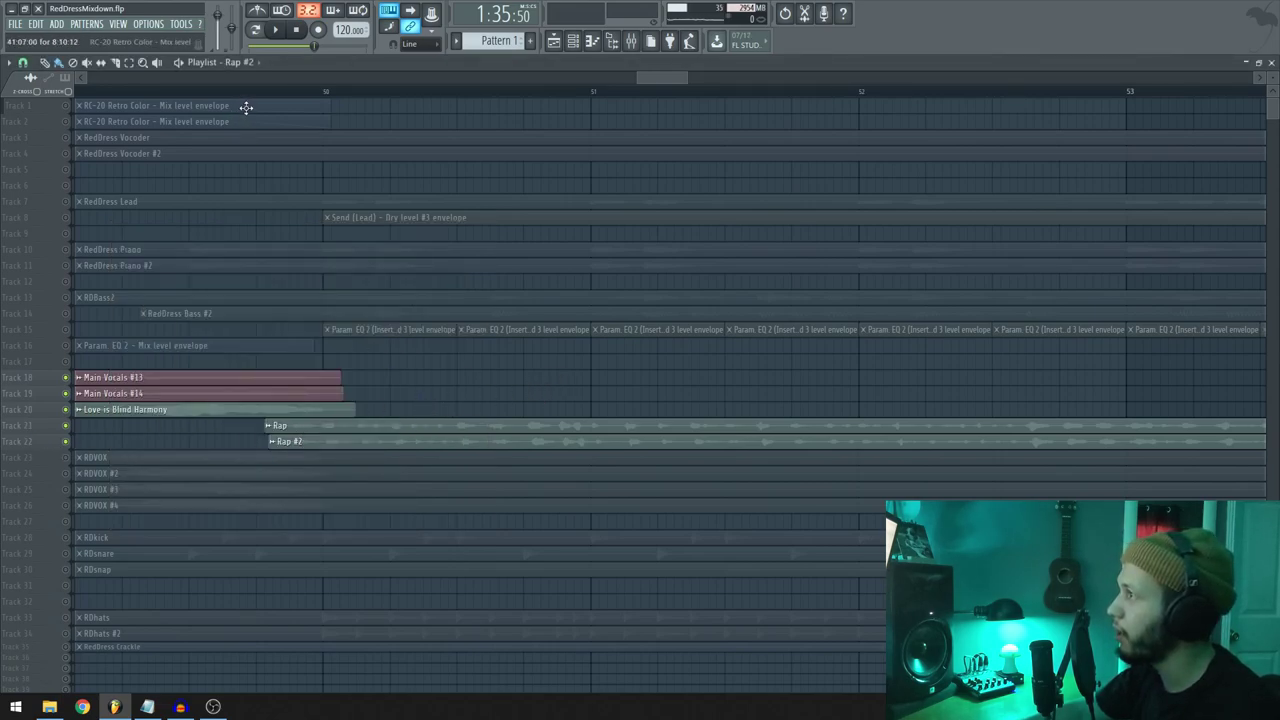
Play the Rap and Rap #2 layers into bar 52 while checking the Rap sample's channel settings and the mixer
{"action": "key", "text": "space"}
{"action": "scroll", "coordinate": [593, 424], "scroll_direction": "down", "scroll_amount": 3}
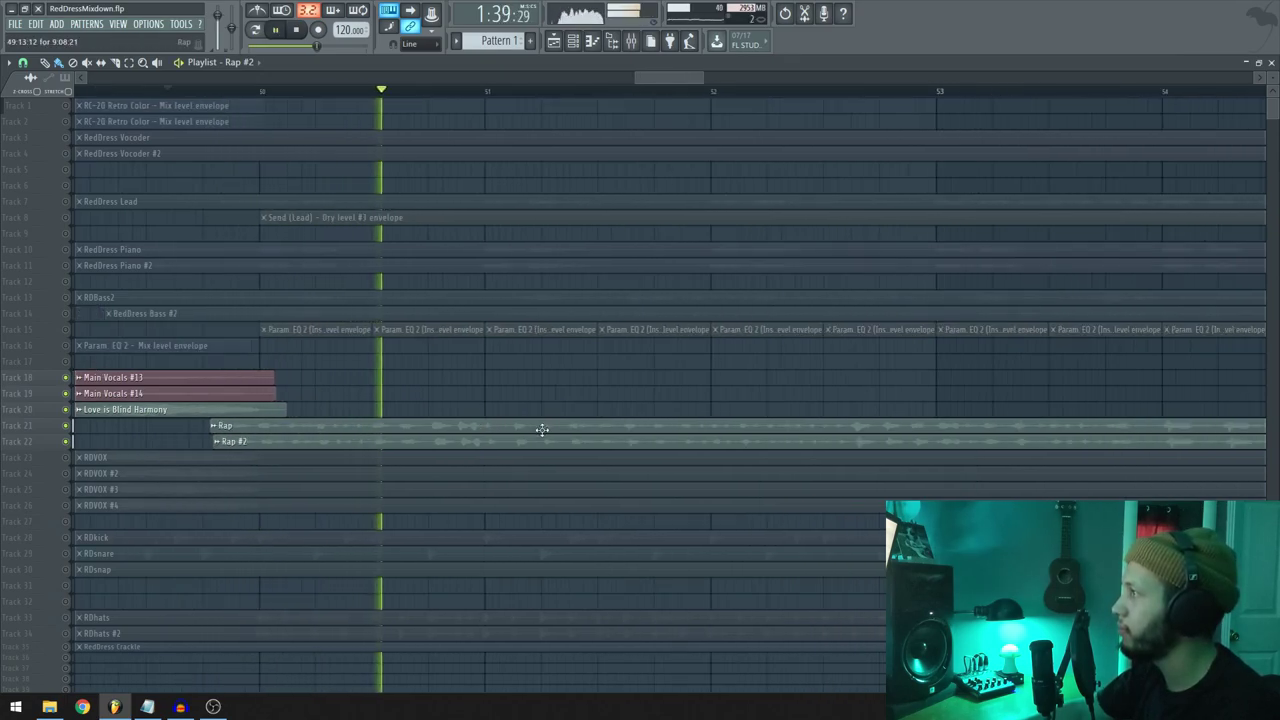
{"action": "double_click", "coordinate": [468, 424]}
{"action": "left_click", "coordinate": [426, 197]}
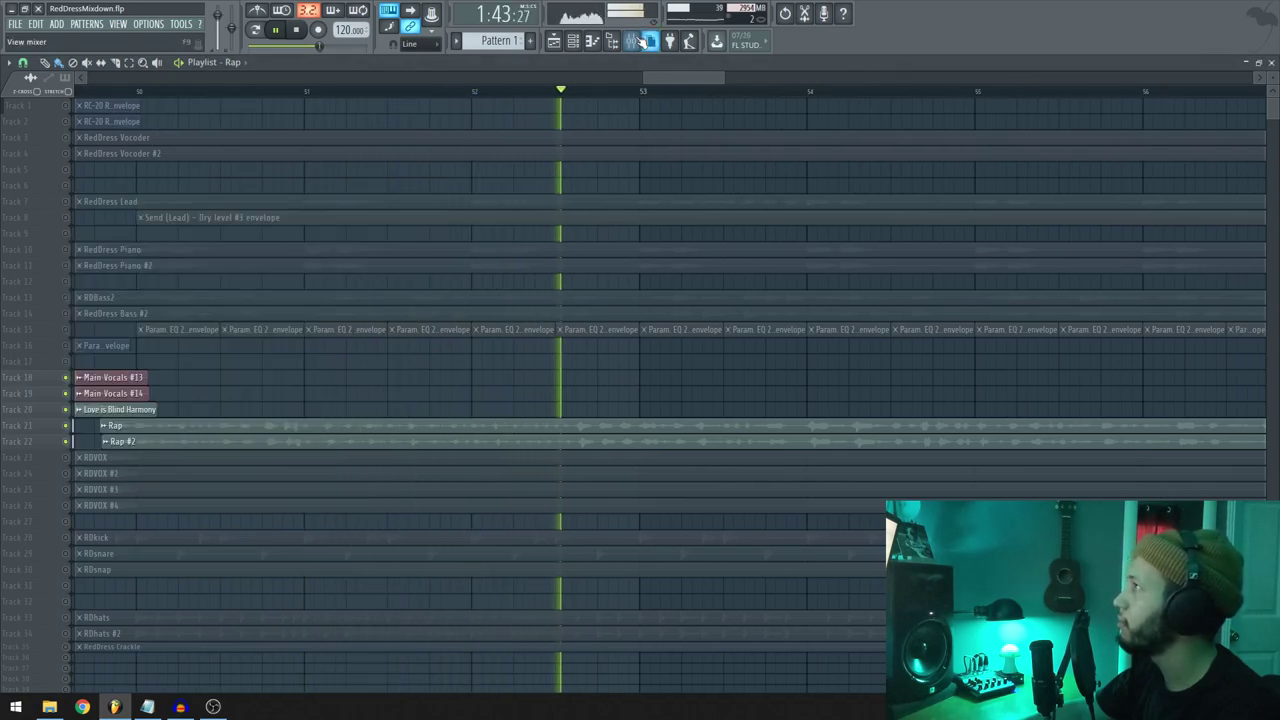
{"action": "key", "text": "F9"}
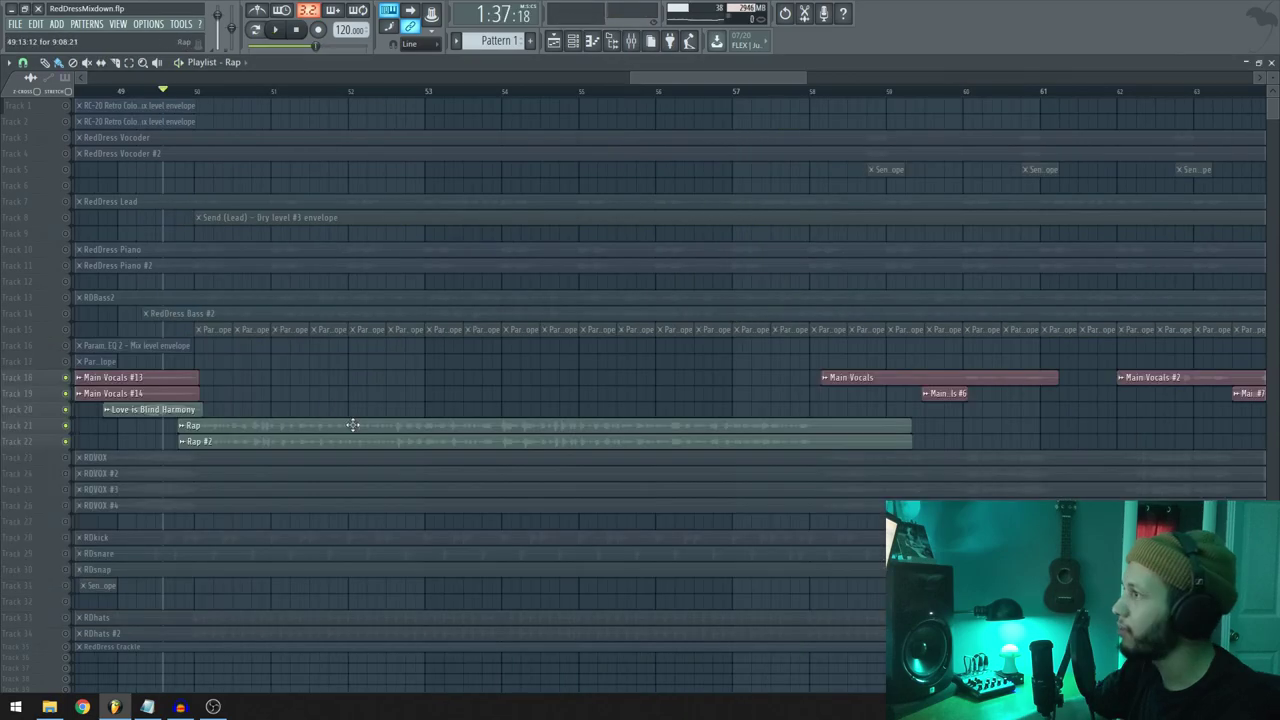
Examine the rap clips and the later main vocal clips on Tracks 18 and 19 up to about bar 80
{"action": "scroll", "coordinate": [281, 459], "scroll_direction": "up", "scroll_amount": 3}
{"action": "scroll", "coordinate": [281, 459], "scroll_direction": "down", "scroll_amount": 4}
{"action": "scroll", "coordinate": [766, 425], "scroll_direction": "down", "scroll_amount": 1}
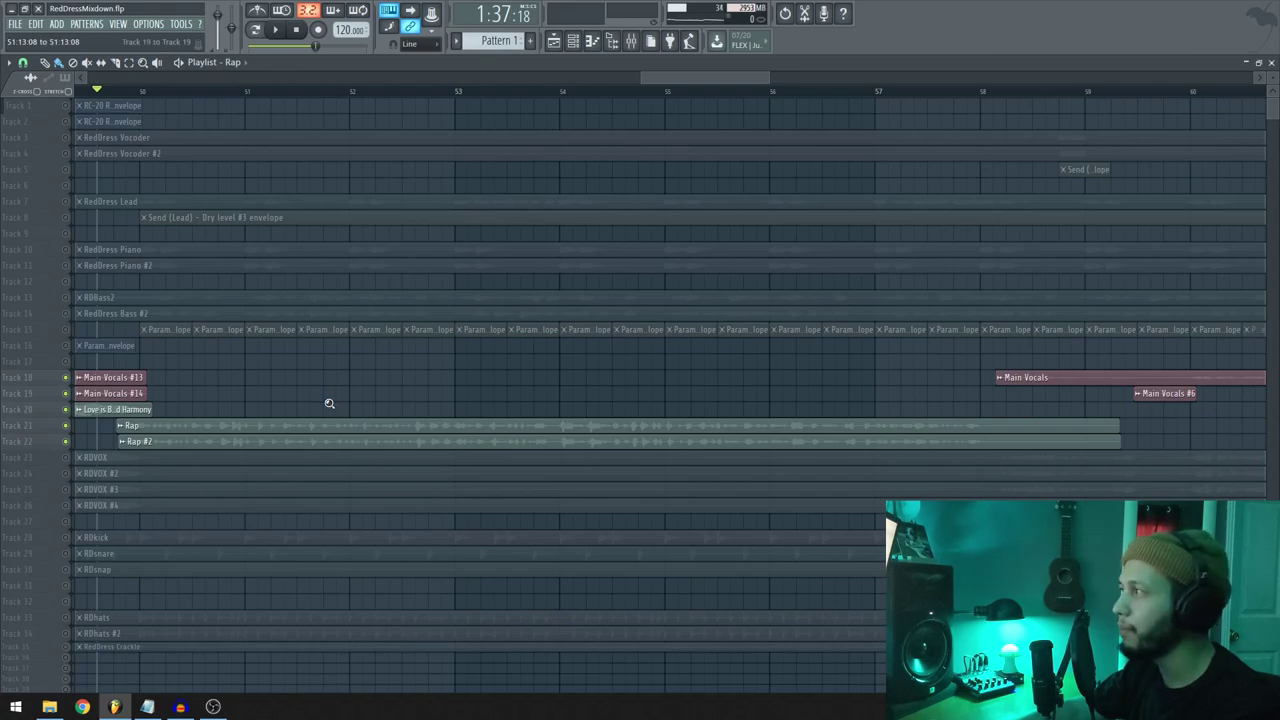
{"action": "scroll", "coordinate": [417, 426], "scroll_direction": "down", "scroll_amount": 5}
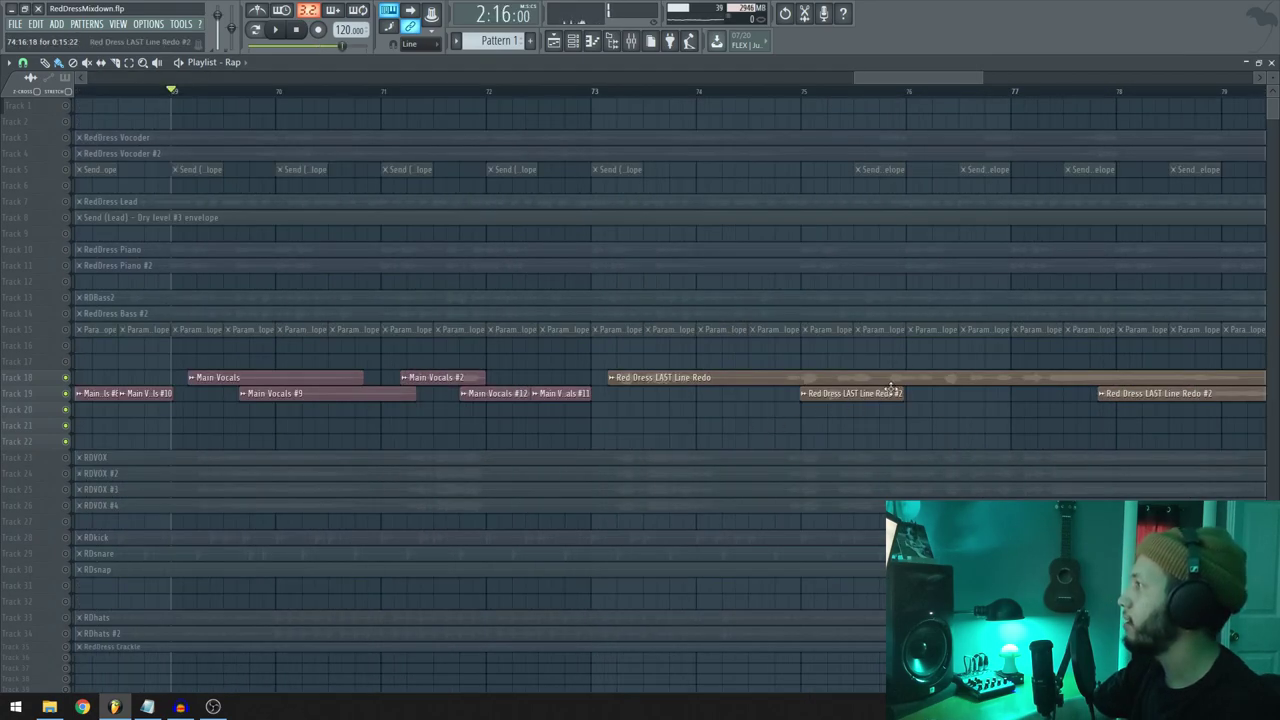
{"action": "scroll", "coordinate": [888, 398], "scroll_direction": "right", "scroll_amount": 3}
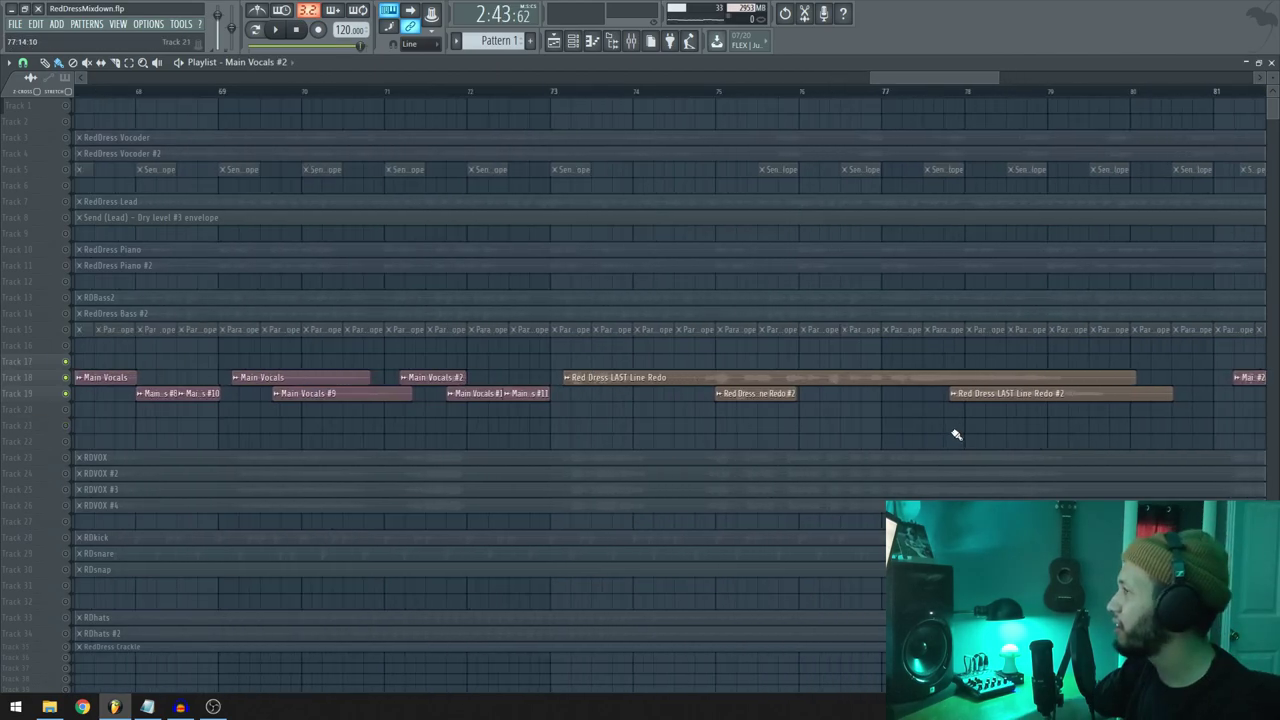
{"action": "scroll", "coordinate": [952, 432], "scroll_direction": "up", "scroll_amount": 3}
{"action": "scroll", "coordinate": [769, 411], "scroll_direction": "left", "scroll_amount": 3}
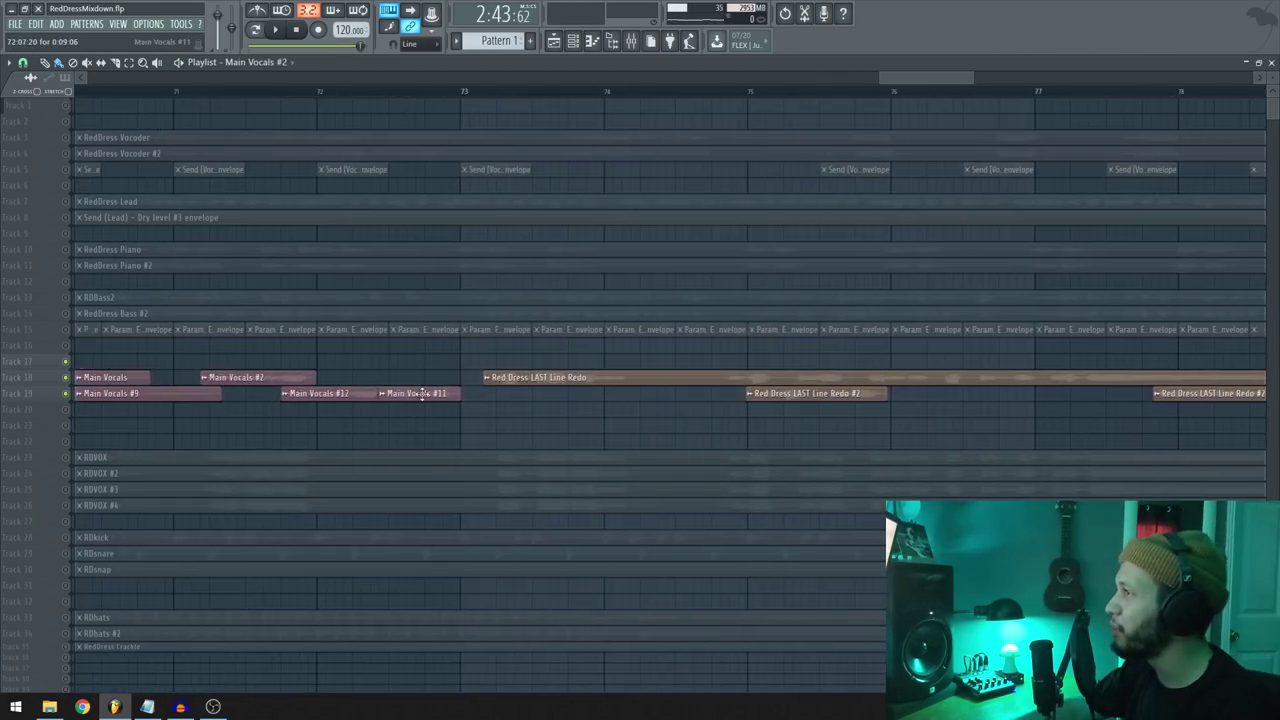
Play the overlapping Red Dress LAST Line Redo clips on Tracks 18 and 19 and compare their enlarged waveforms with the RDVOX layers
{"action": "scroll", "coordinate": [810, 445], "scroll_direction": "right", "scroll_amount": 3}
{"action": "scroll", "coordinate": [882, 428], "scroll_direction": "right", "scroll_amount": 3}
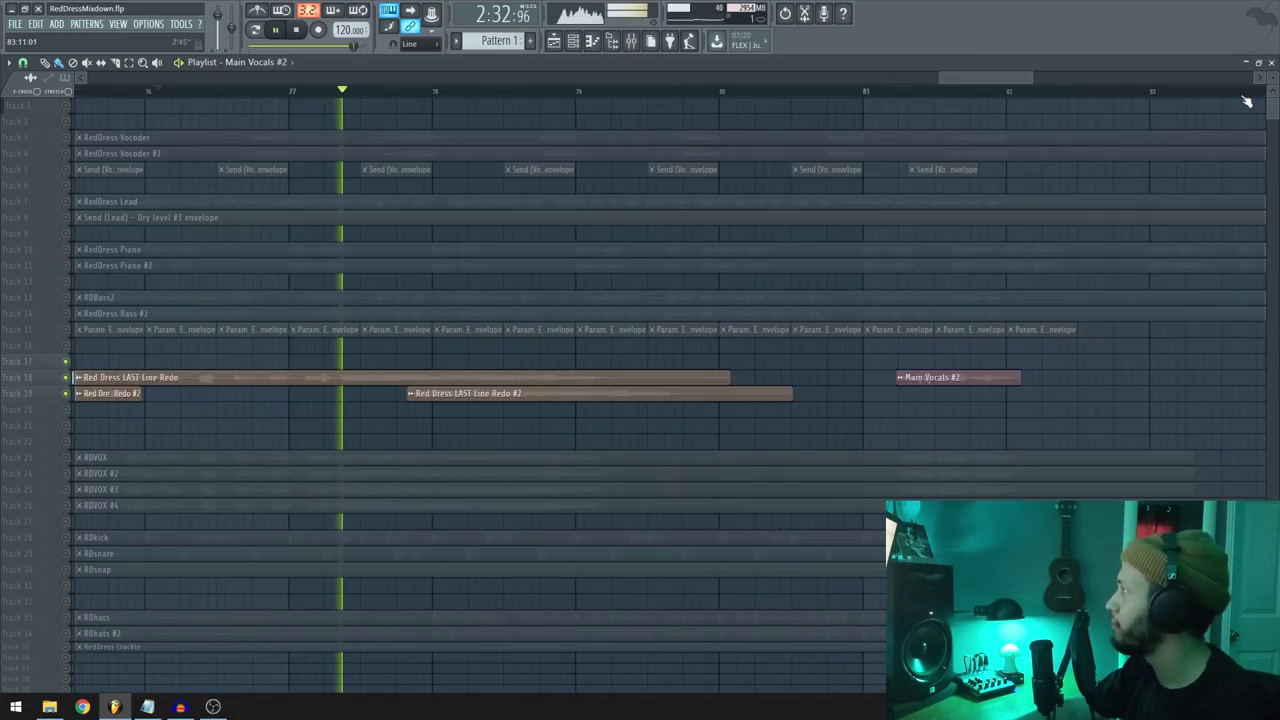
{"action": "scroll", "coordinate": [1057, 171], "scroll_direction": "up", "scroll_amount": 3}
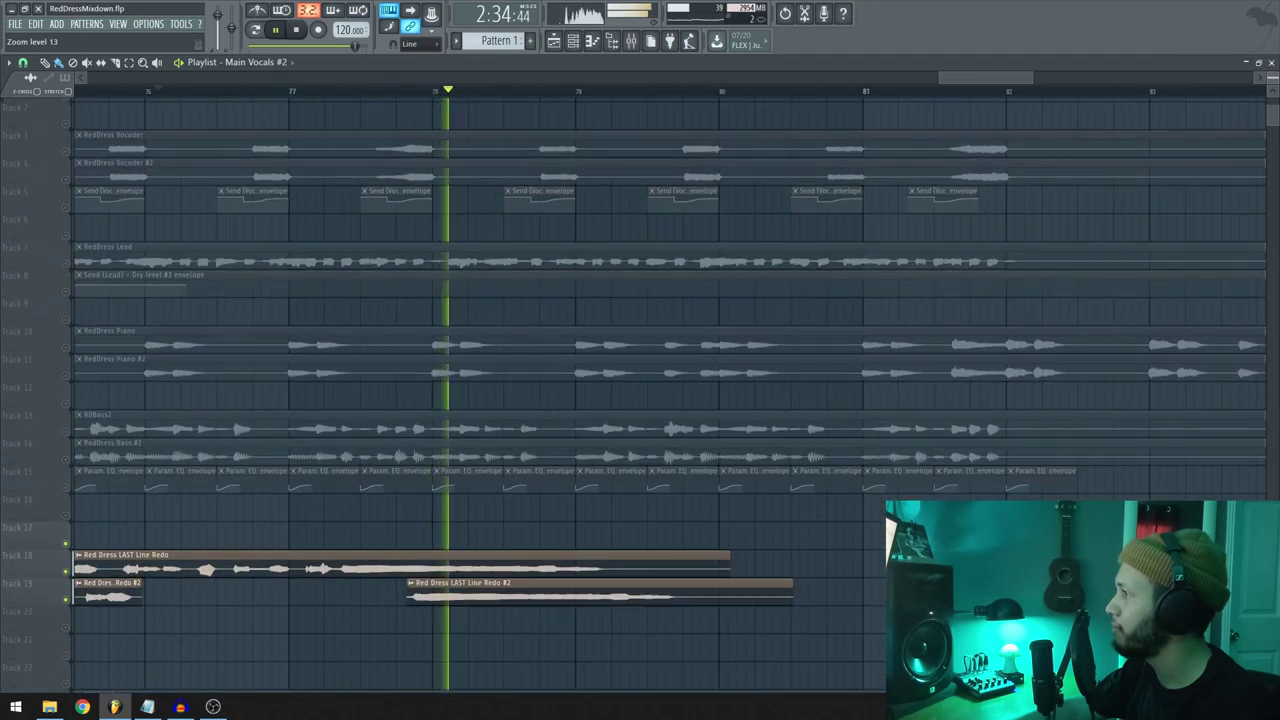
{"action": "scroll", "coordinate": [766, 349], "scroll_direction": "down", "scroll_amount": 7}
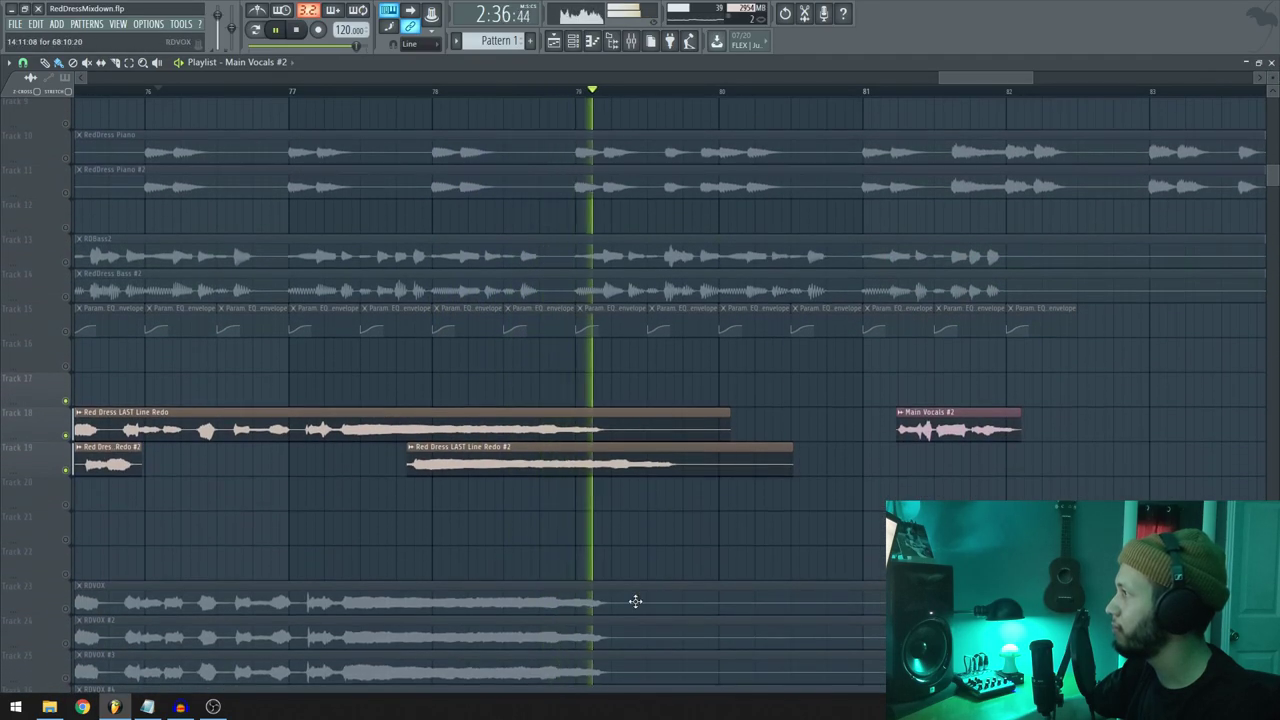
{"action": "key", "text": "space"}
Unmute all playlist tracks and show the full RedDressMixdown arrangement from bar 1 to the end
{"action": "left_click_drag", "start_coordinate": [640, 494], "coordinate": [837, 463]}
{"action": "left_click", "coordinate": [255, 479]}
{"action": "left_click", "coordinate": [66, 474]}
{"action": "left_click_drag", "start_coordinate": [323, 472], "coordinate": [1276, 468]}
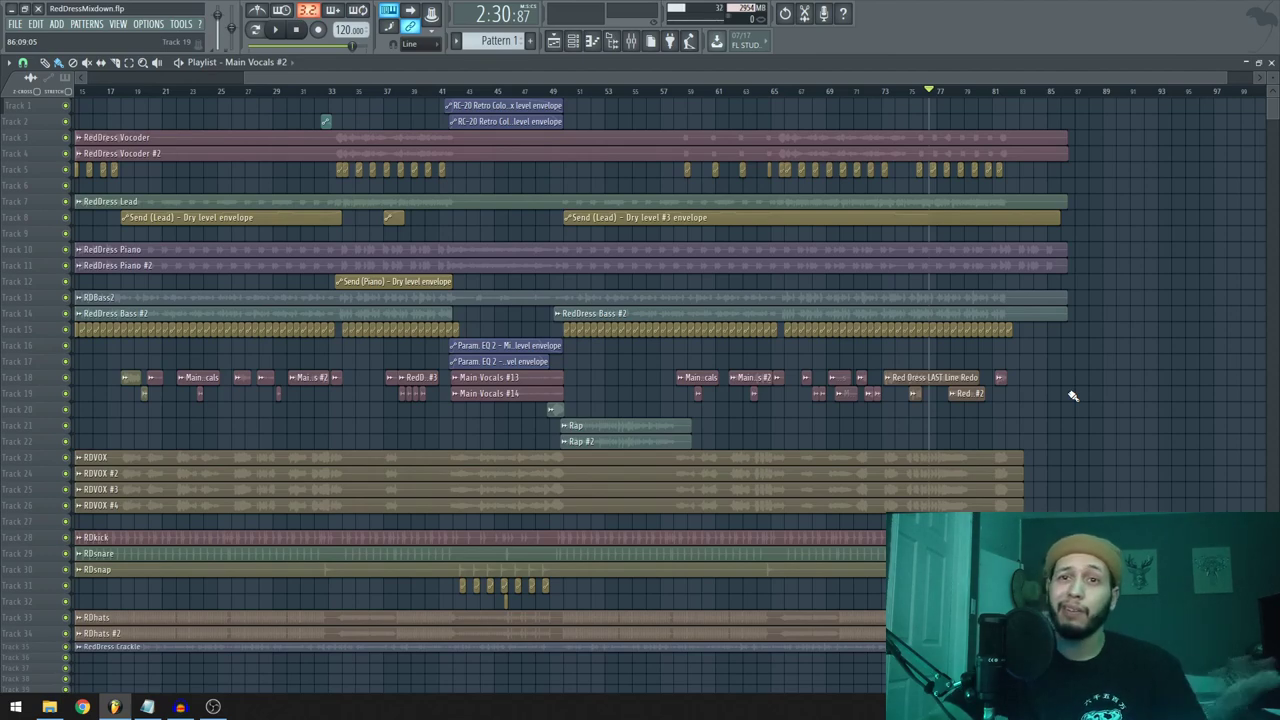
{"action": "scroll", "coordinate": [955, 438], "scroll_direction": "left", "scroll_amount": 3}
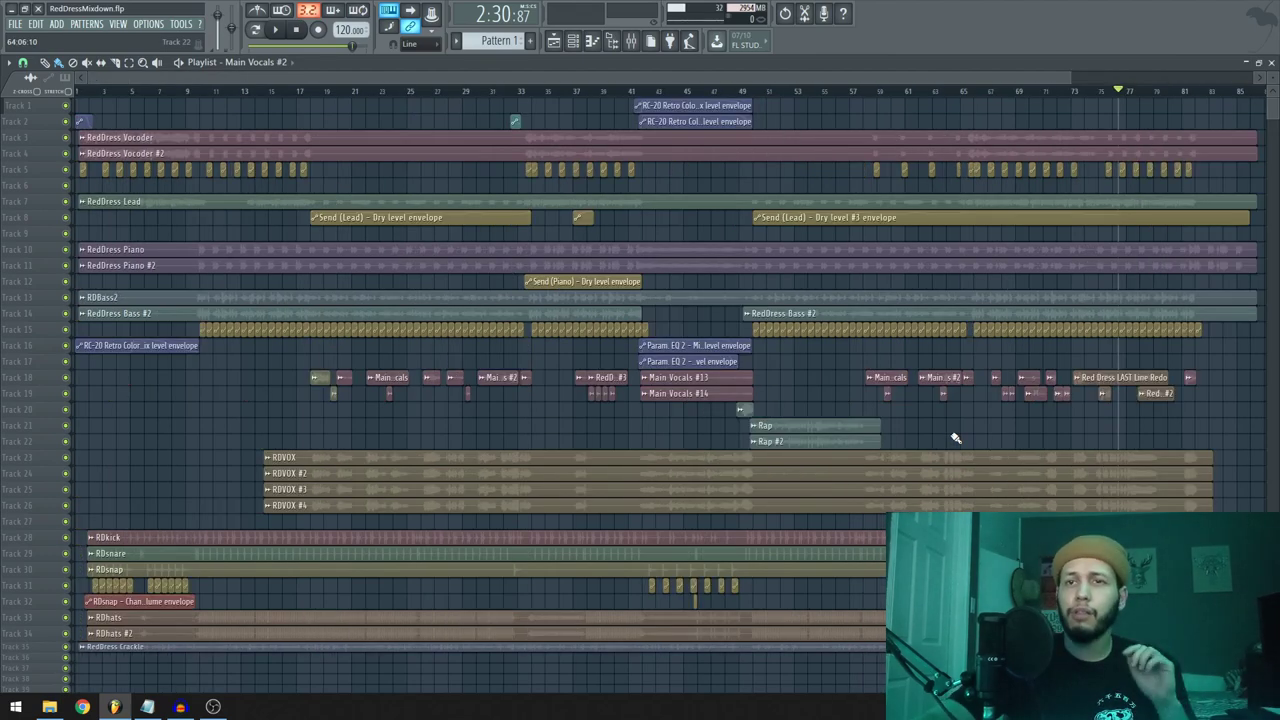